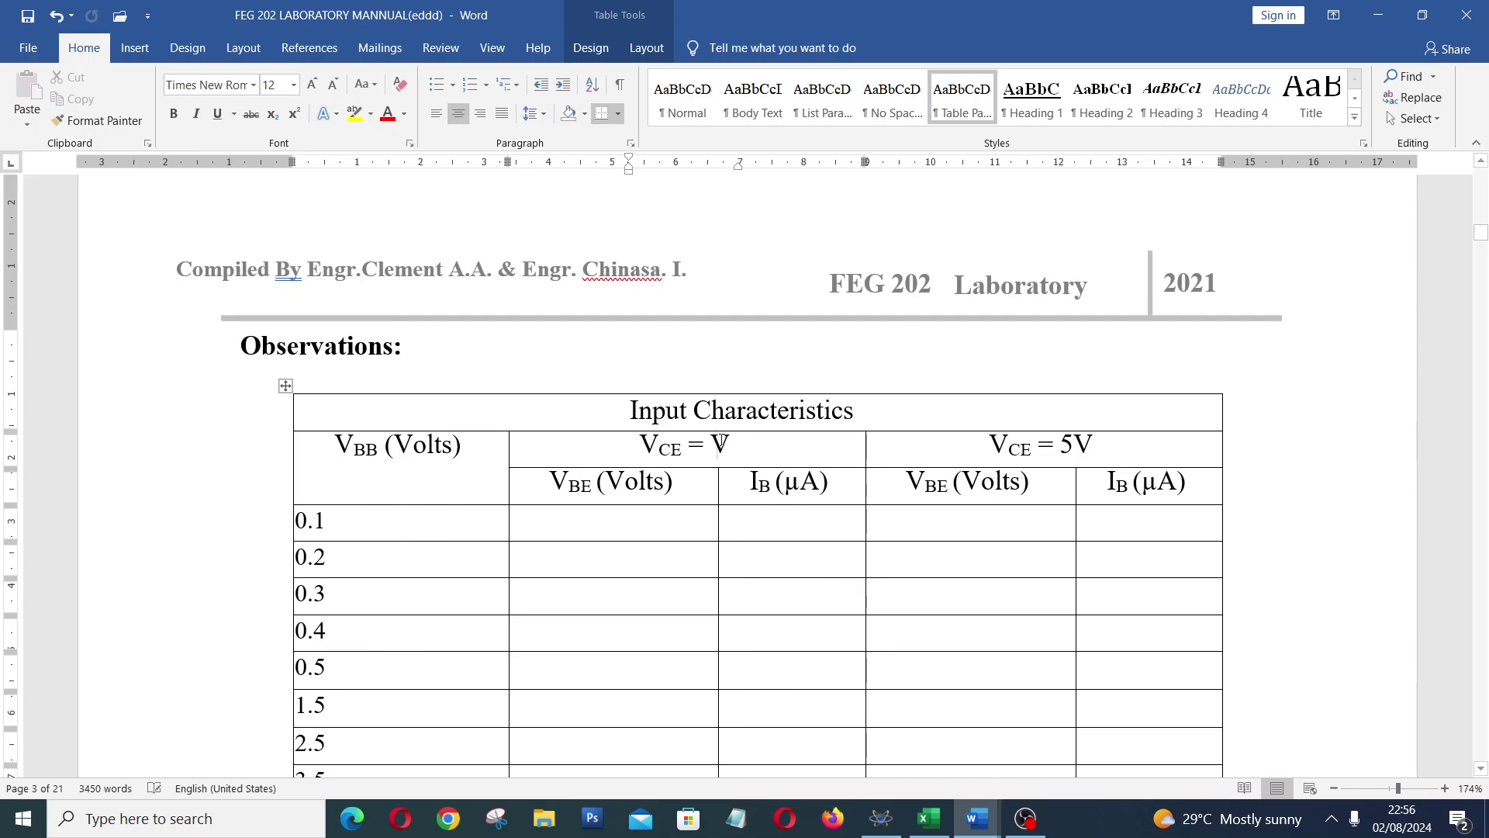
Step: In the Input Characteristics table, complete the first VCE heading as VCE = 1V and change the second to VCE = 2V
text(1)
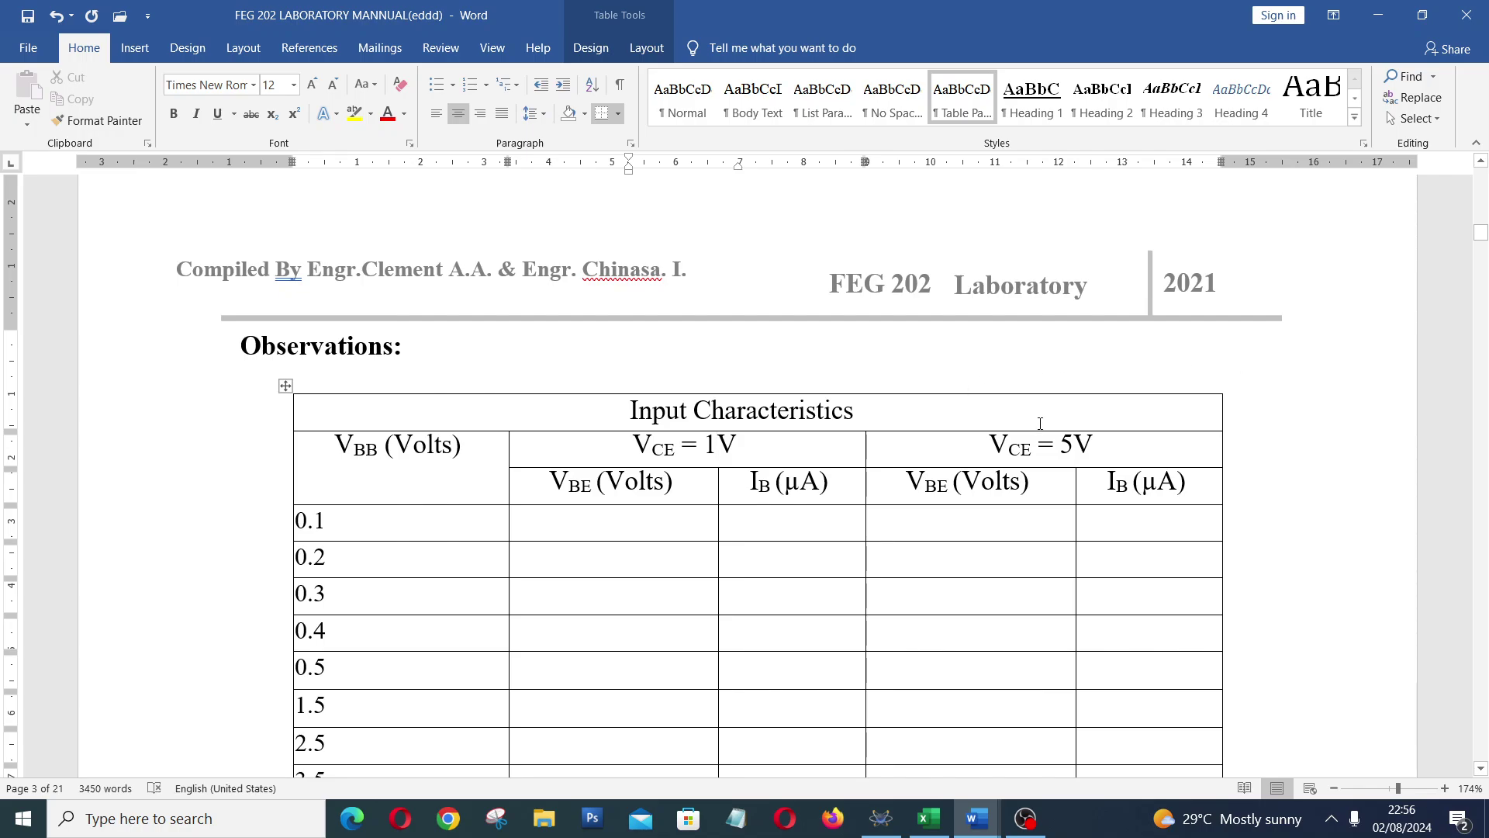
drag(1482, 238, 1483, 245)
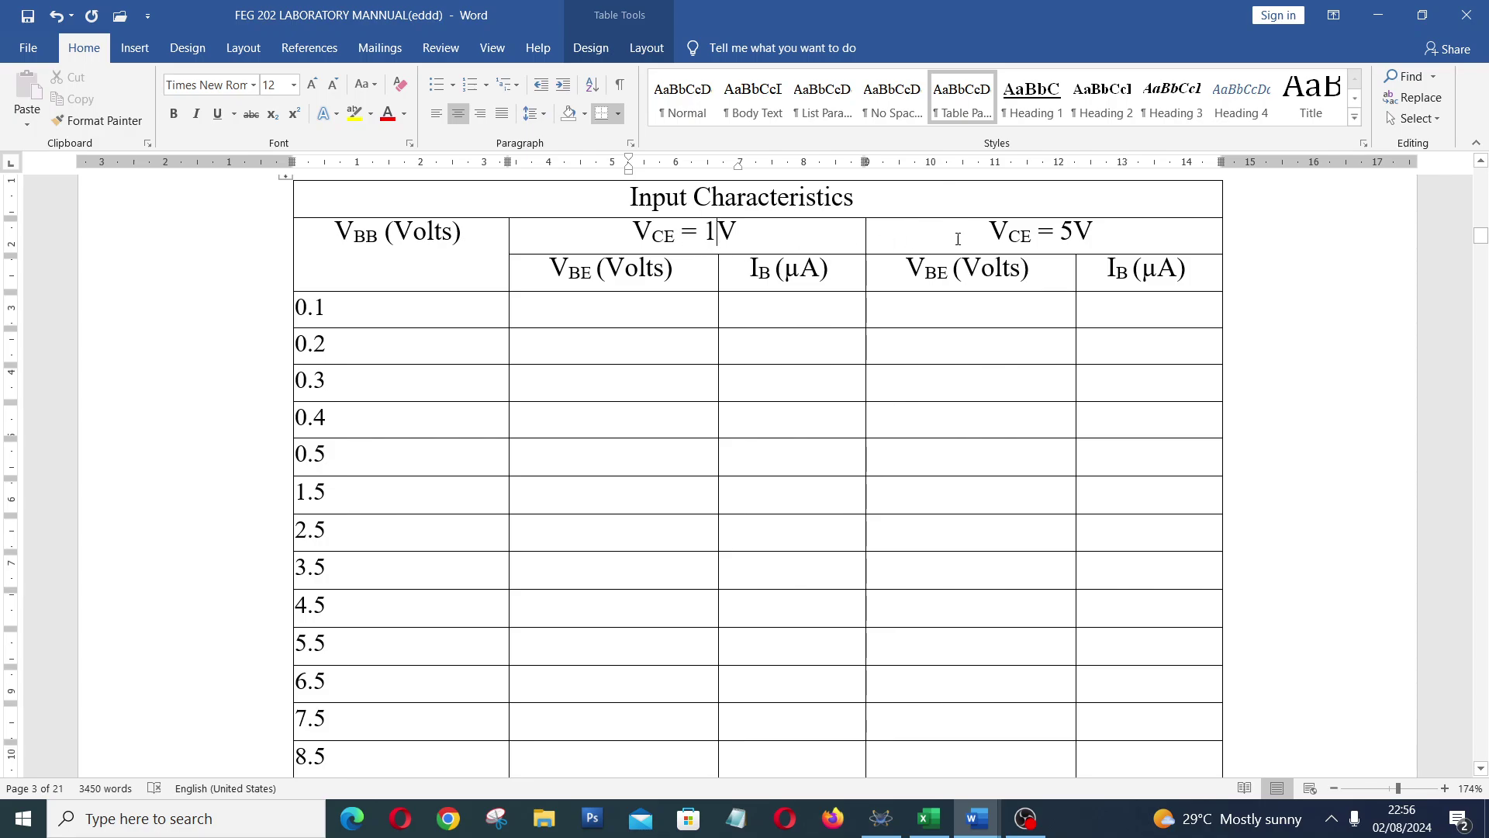
click(1076, 225)
key(BackSpace)
text(2)
drag(1482, 235, 1483, 252)
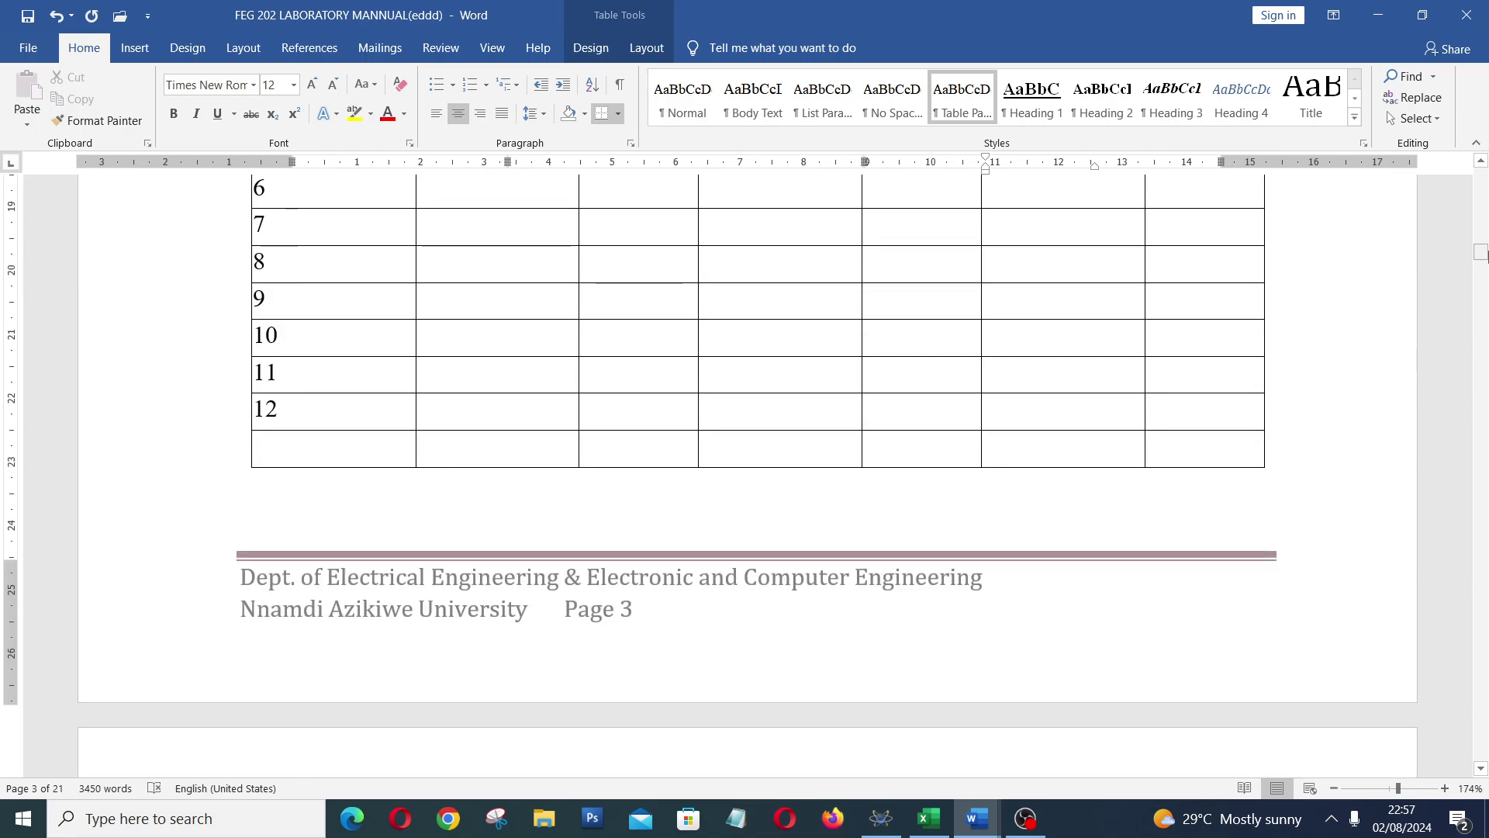
Step: Switch to Proteus, stop the running simulation and rename voltage source V1 as VBB
click(888, 820)
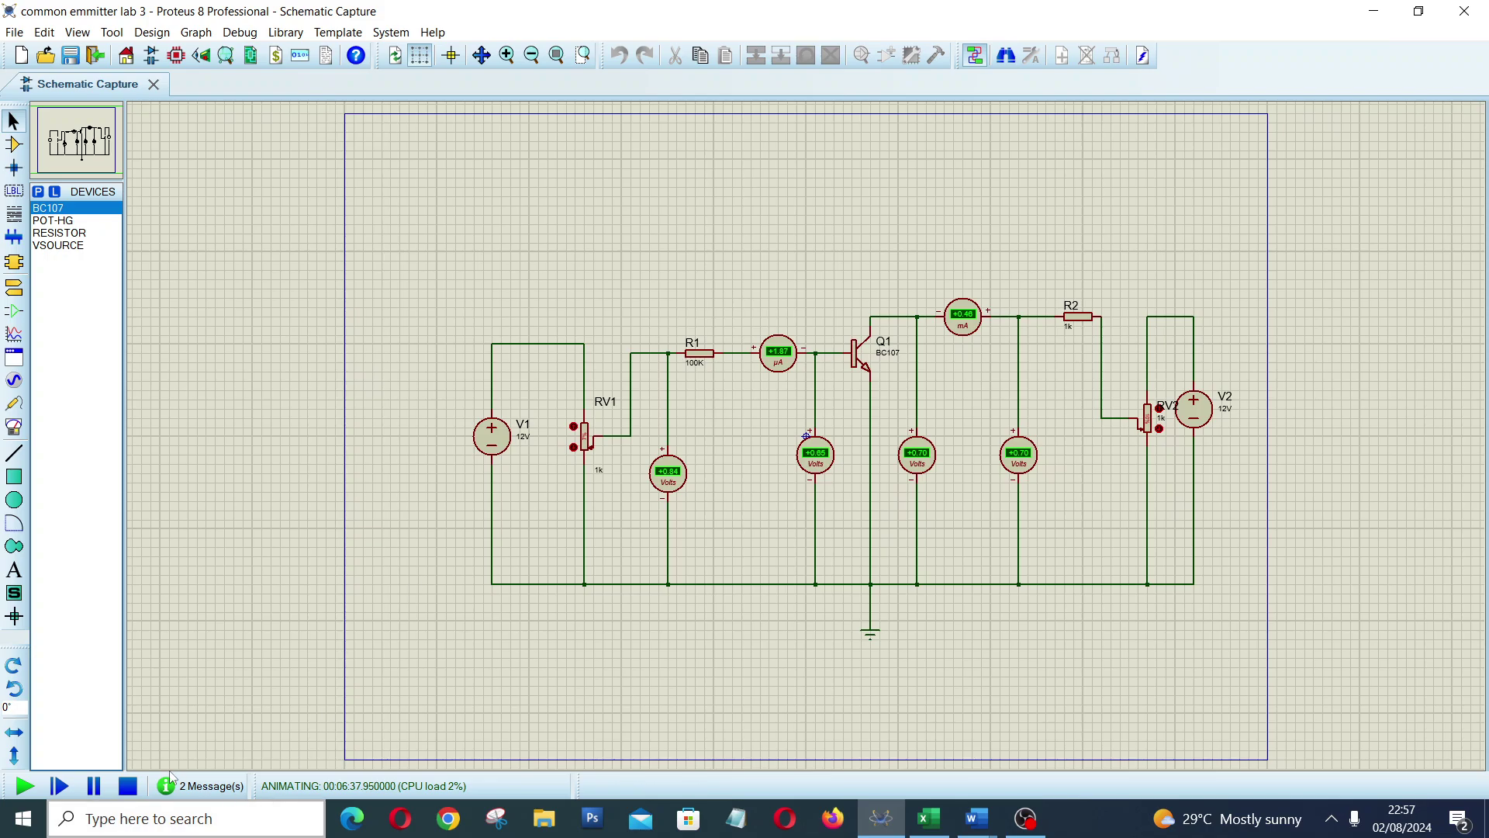
click(128, 785)
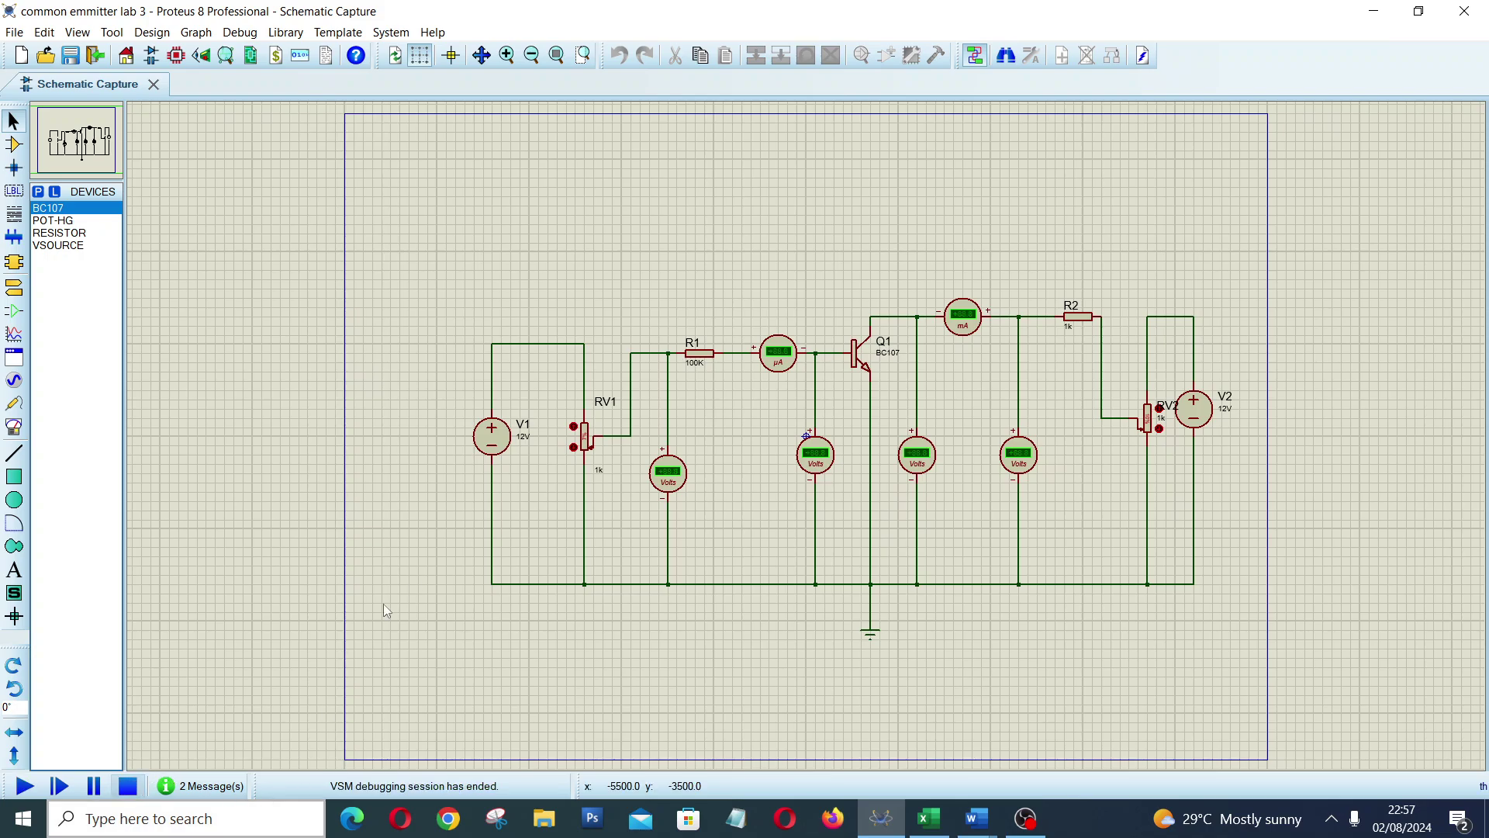
click(521, 435)
click(523, 434)
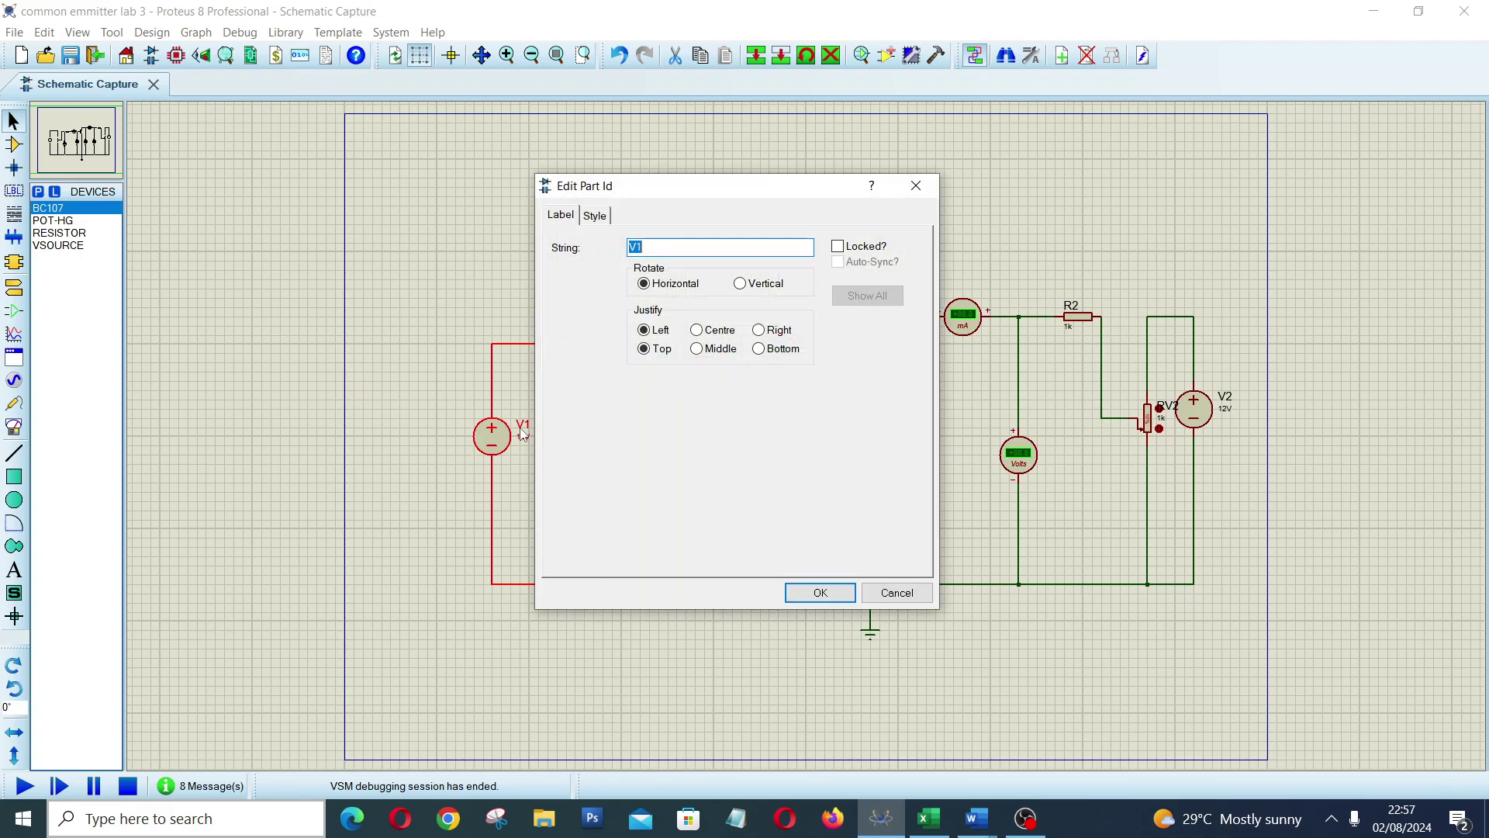
text(V)
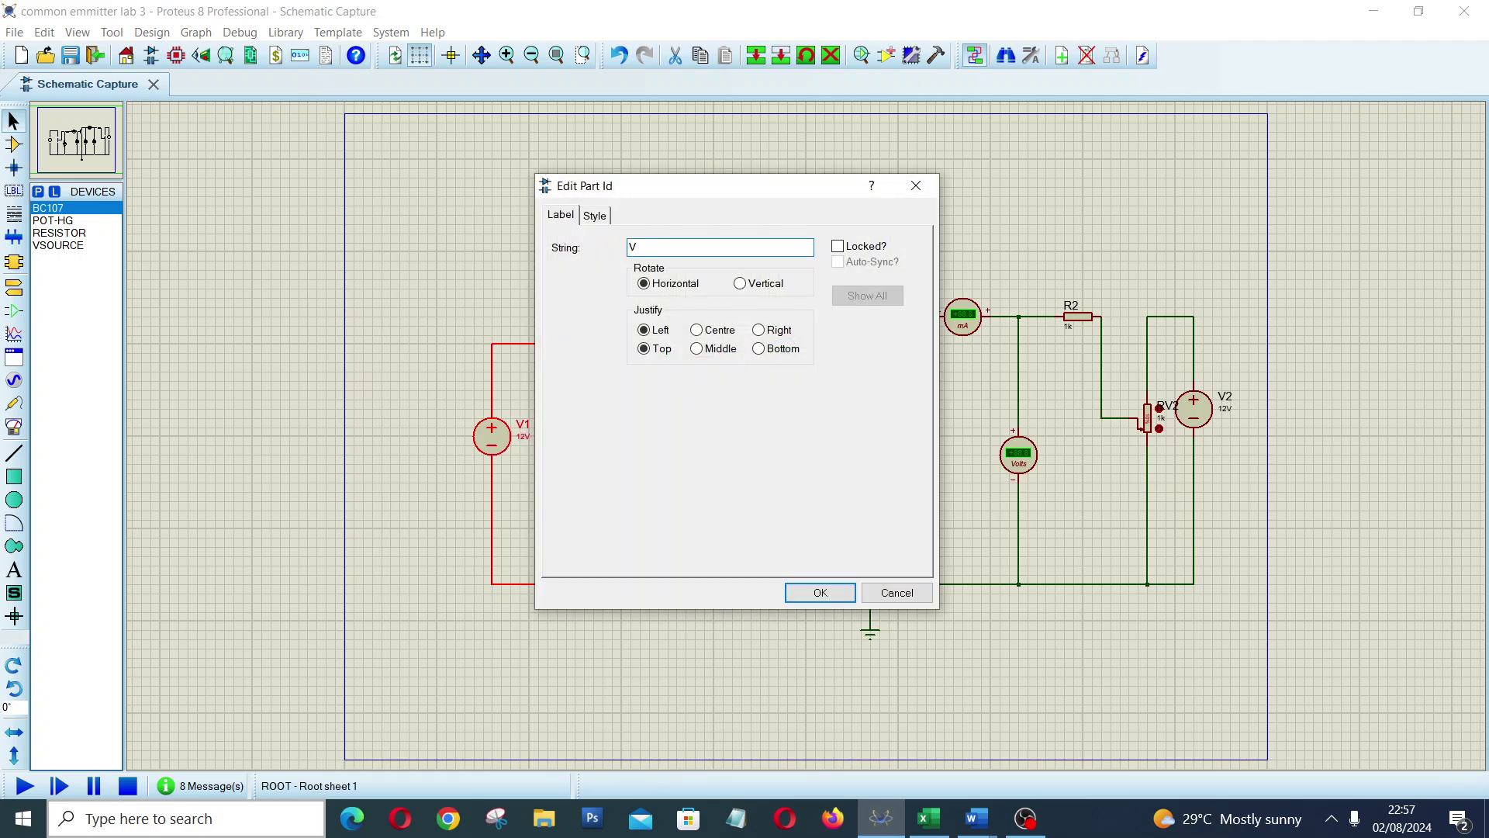
text(VBB)
click(788, 592)
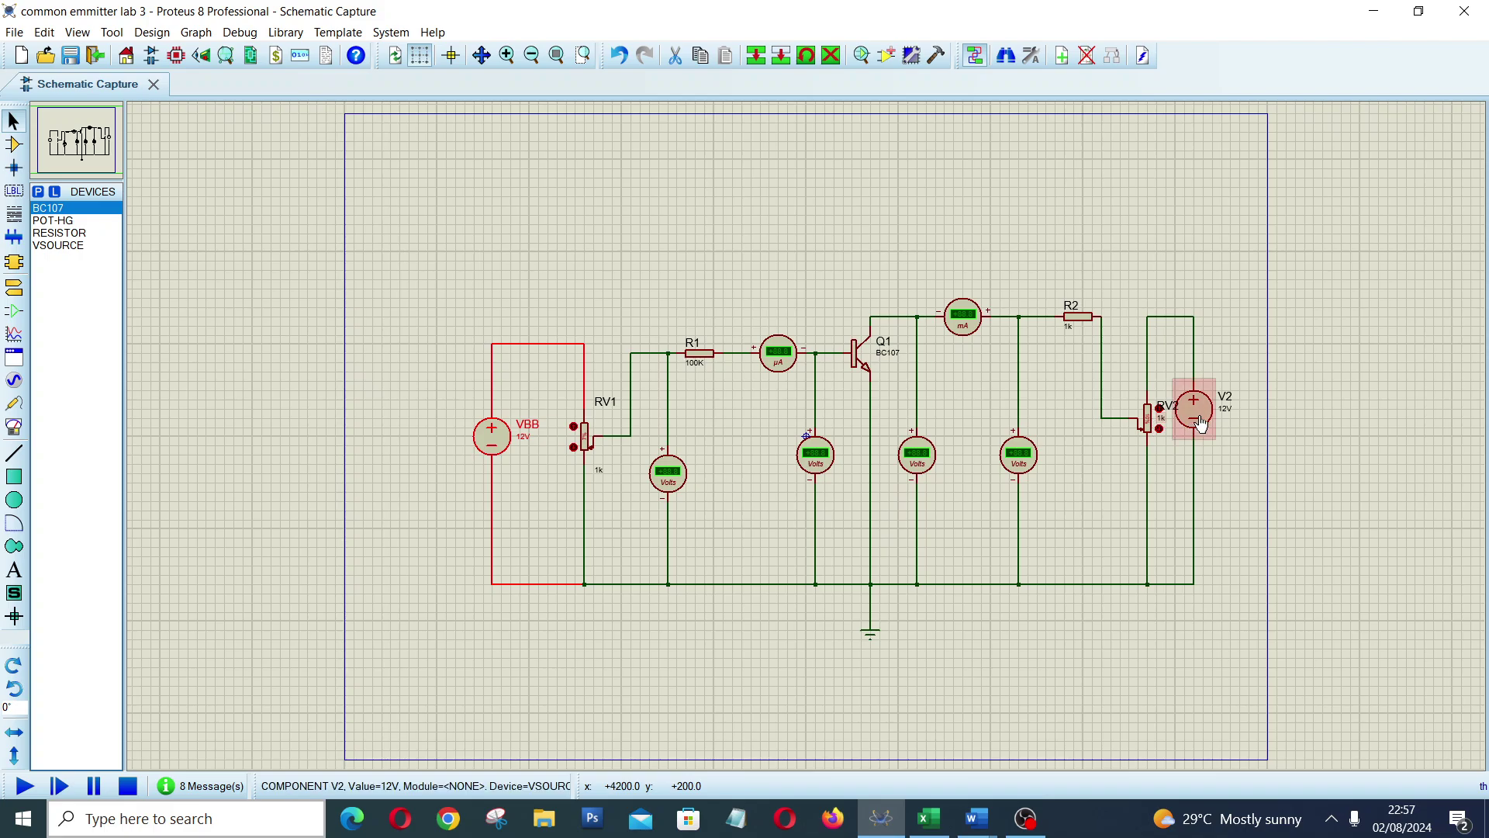
Step: Rename voltage source V2 on the collector side as VCC
double_click(1227, 400)
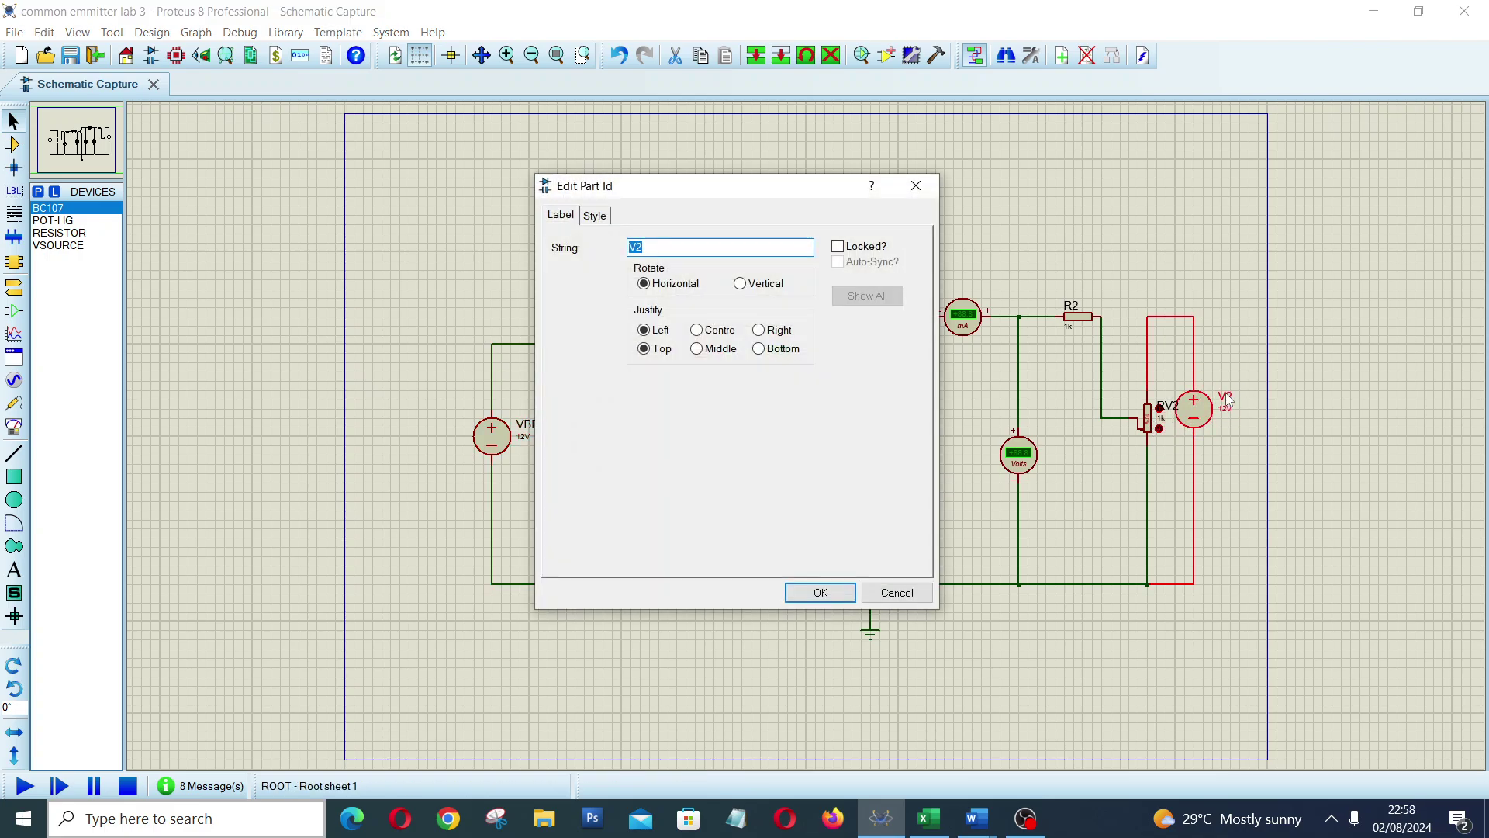
text(VCC)
click(833, 587)
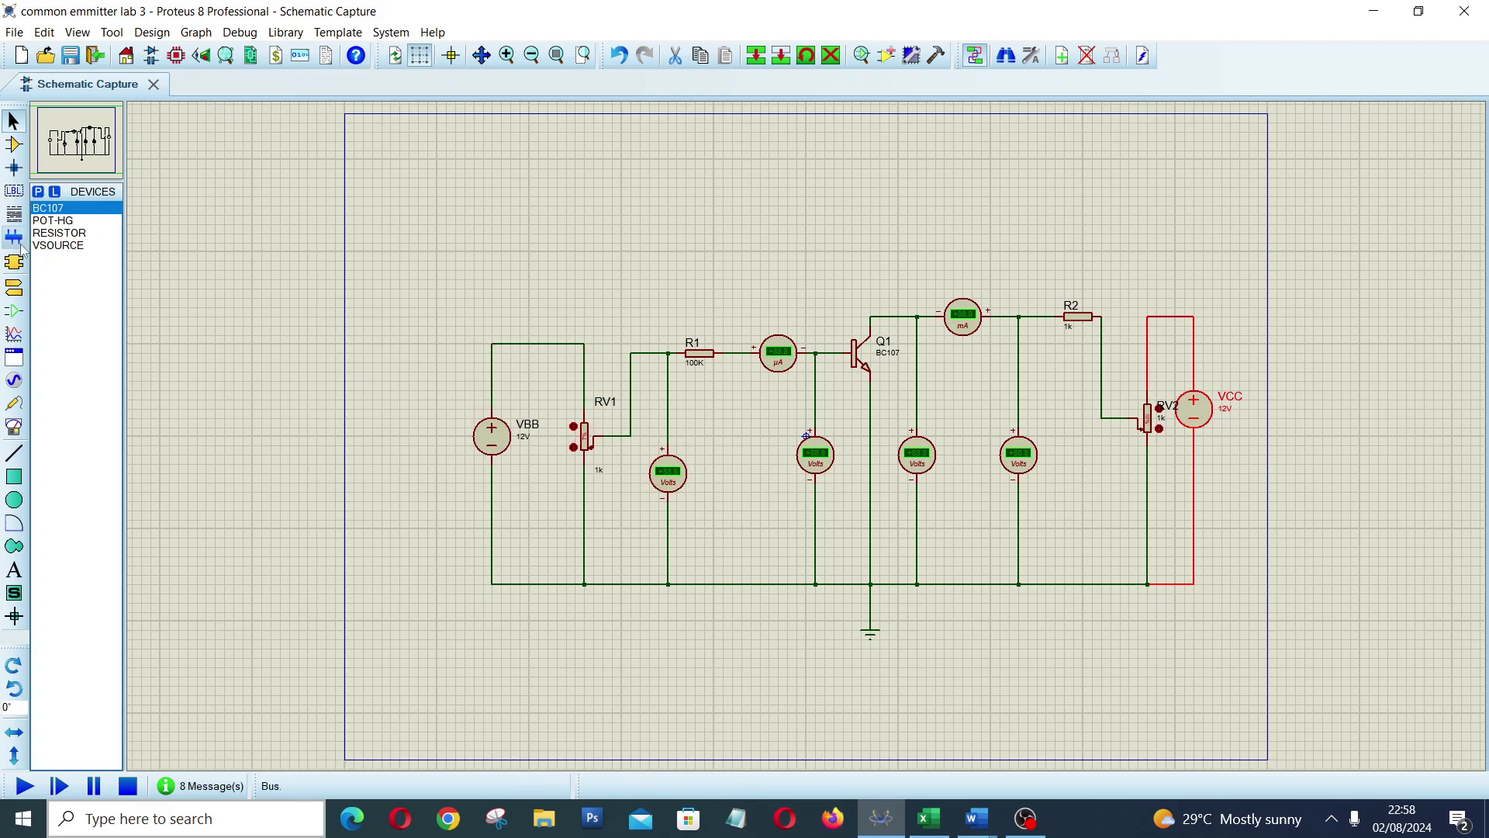
Step: Place a VSOURCE voltage source and a POT-HG potentiometer side by side in the empty area above the circuit
click(70, 221)
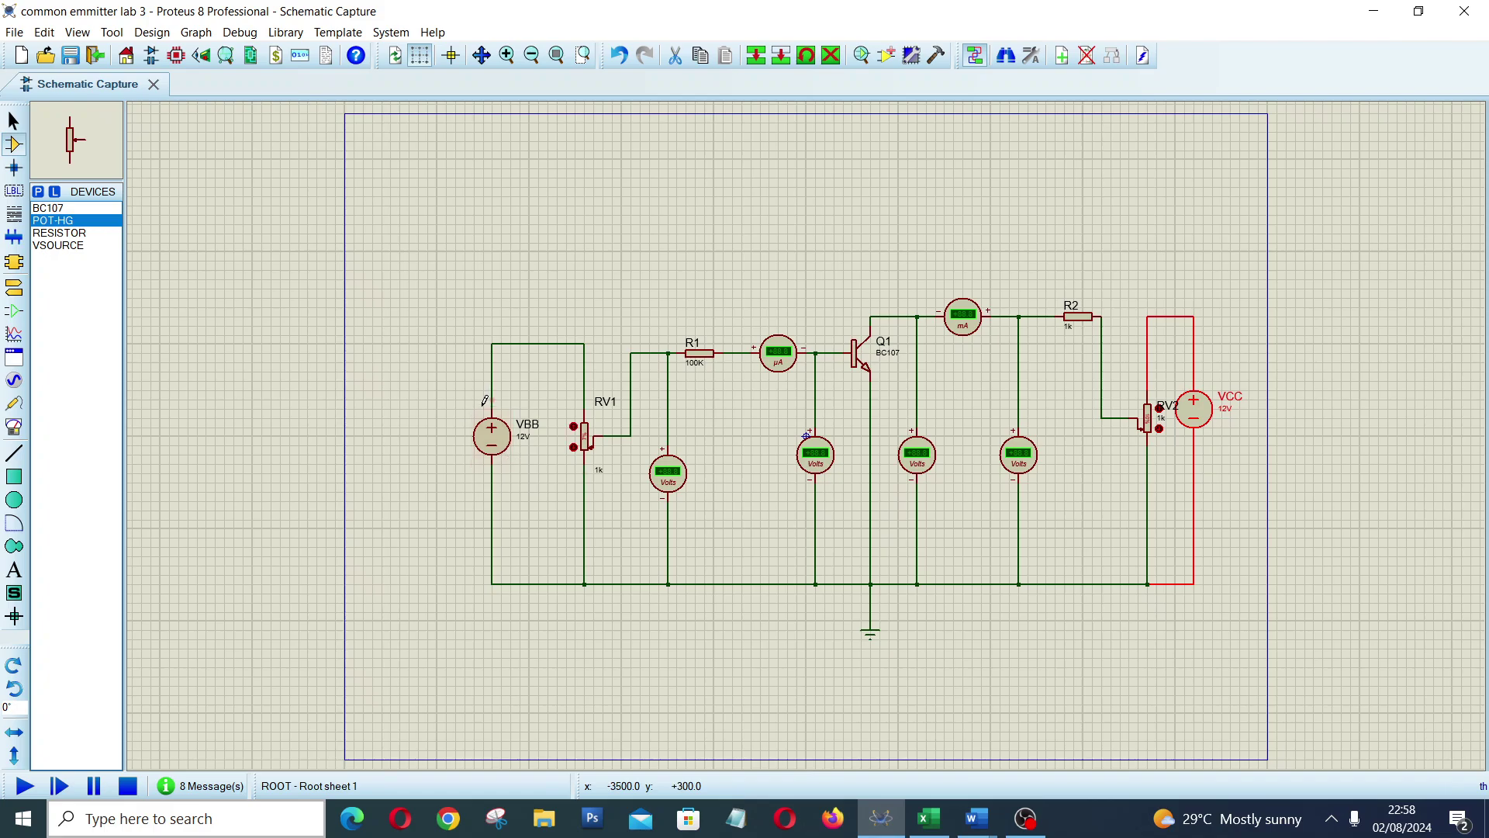
click(62, 247)
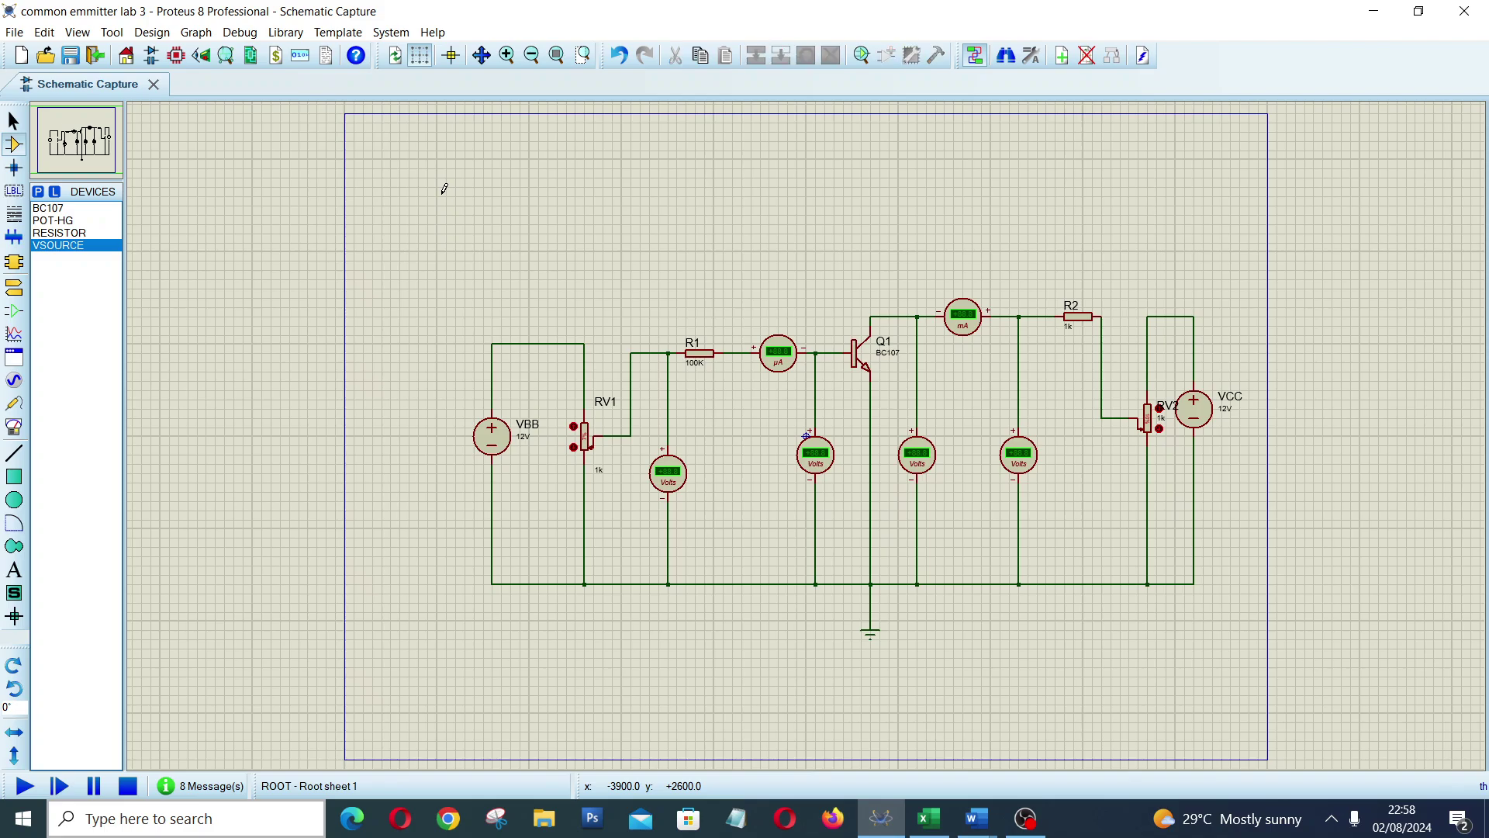
click(465, 215)
click(465, 215)
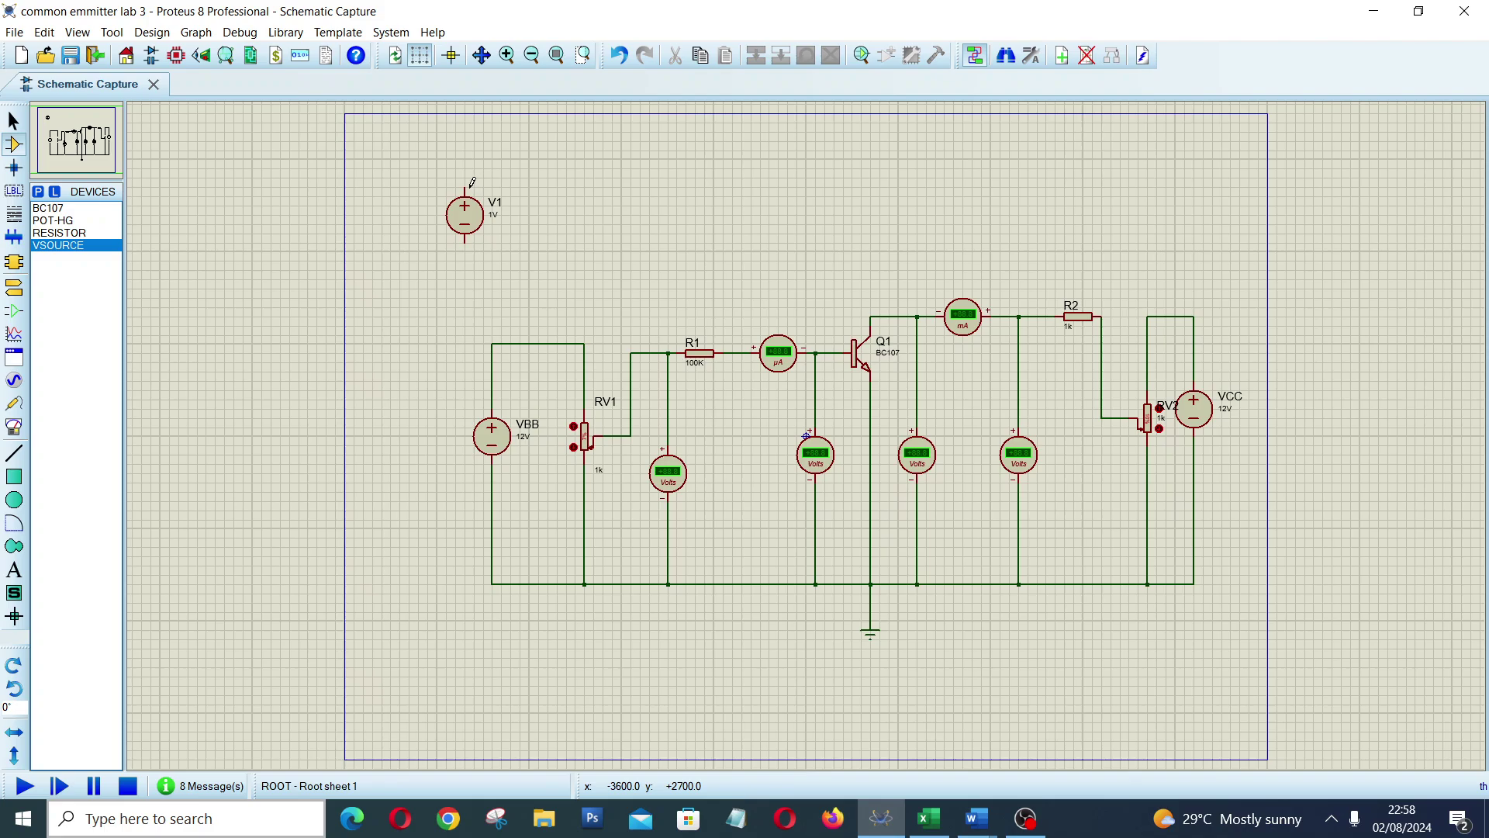
click(59, 223)
click(576, 224)
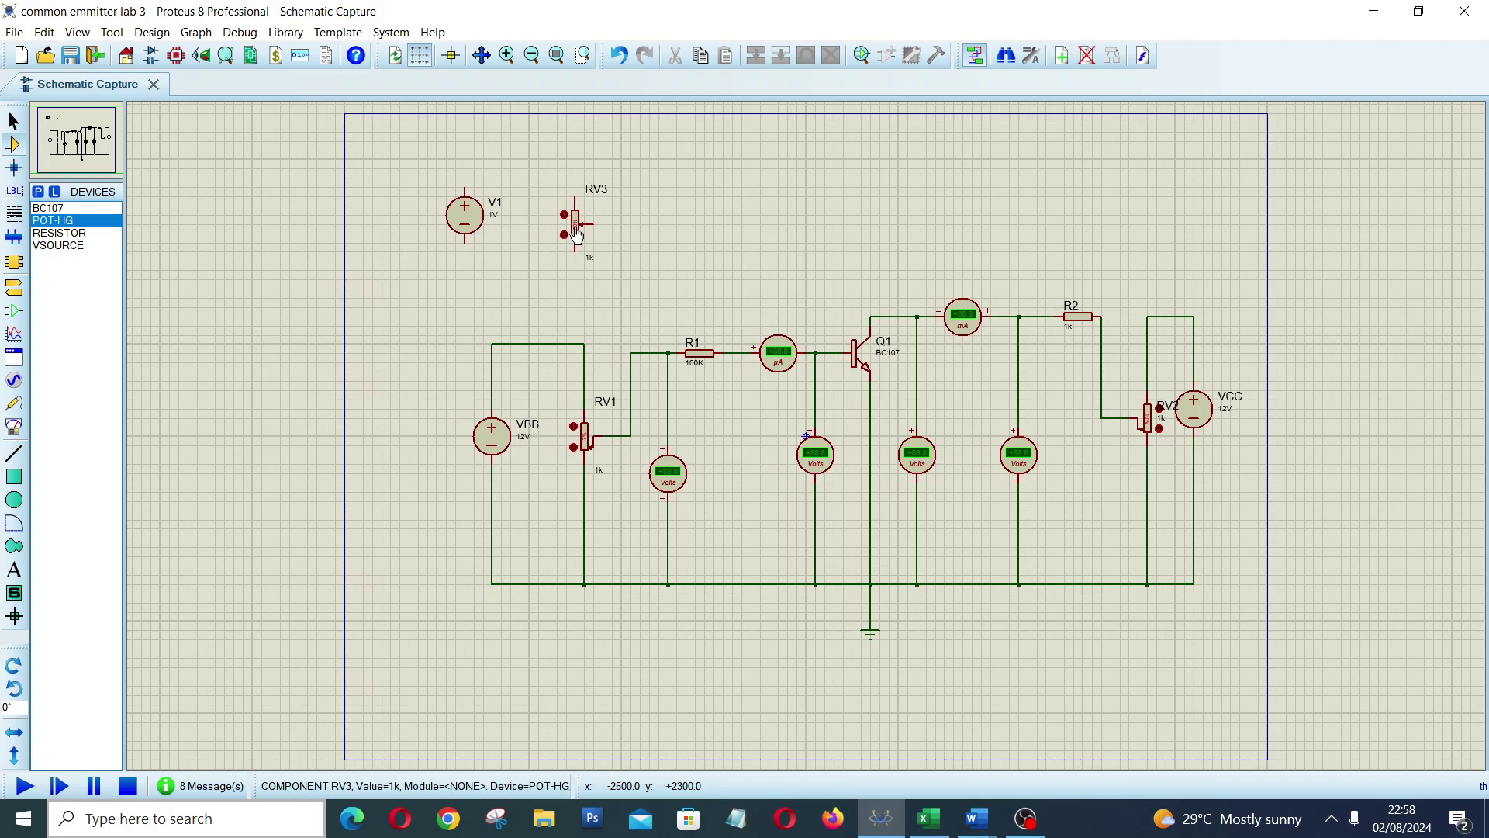
Step: Wire both terminals of the new source to the ends of the new potentiometer, and delete this whole trial loop
click(466, 184)
click(575, 191)
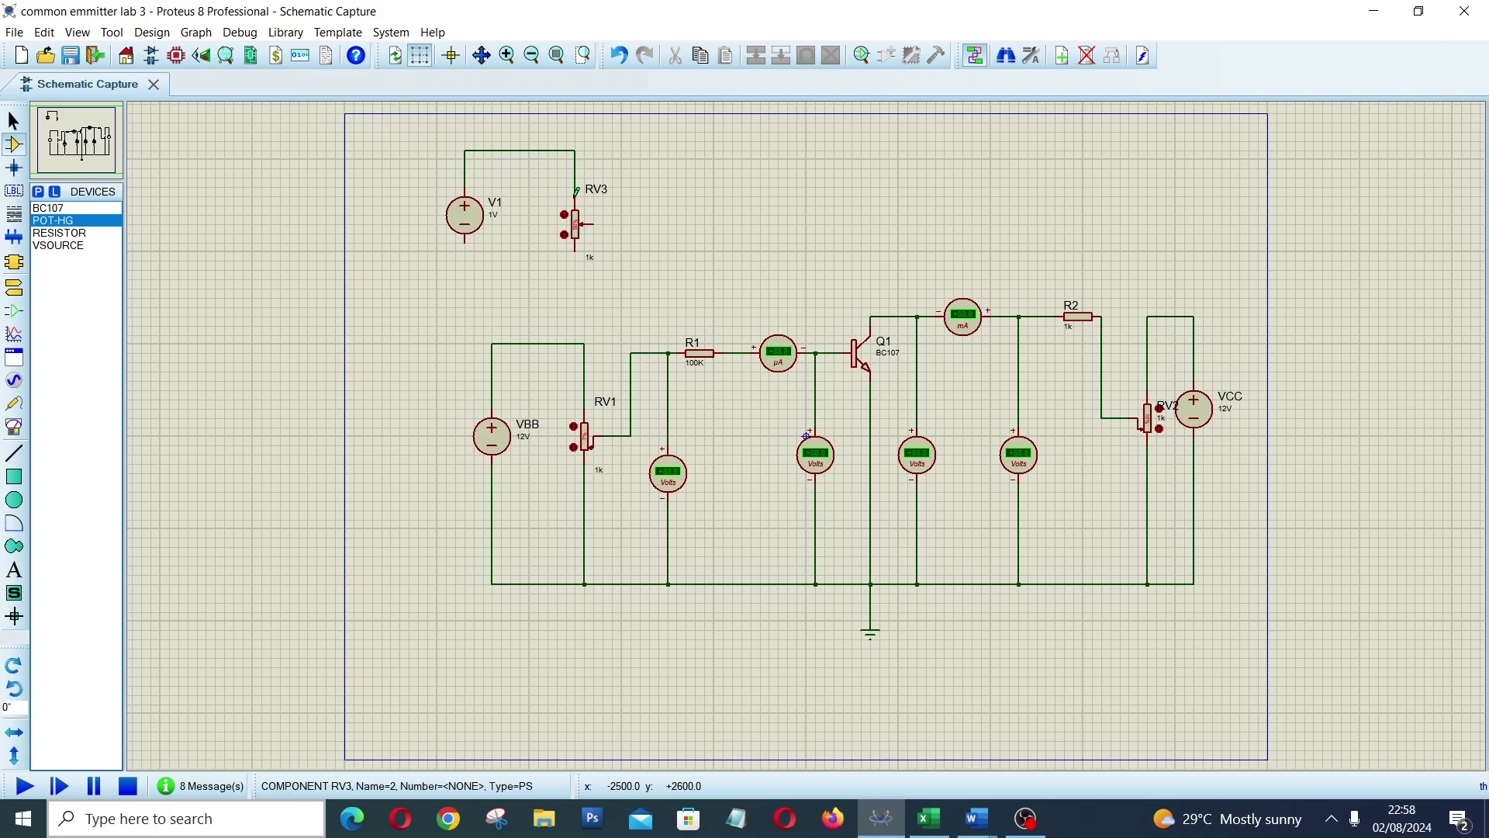
click(466, 241)
click(575, 316)
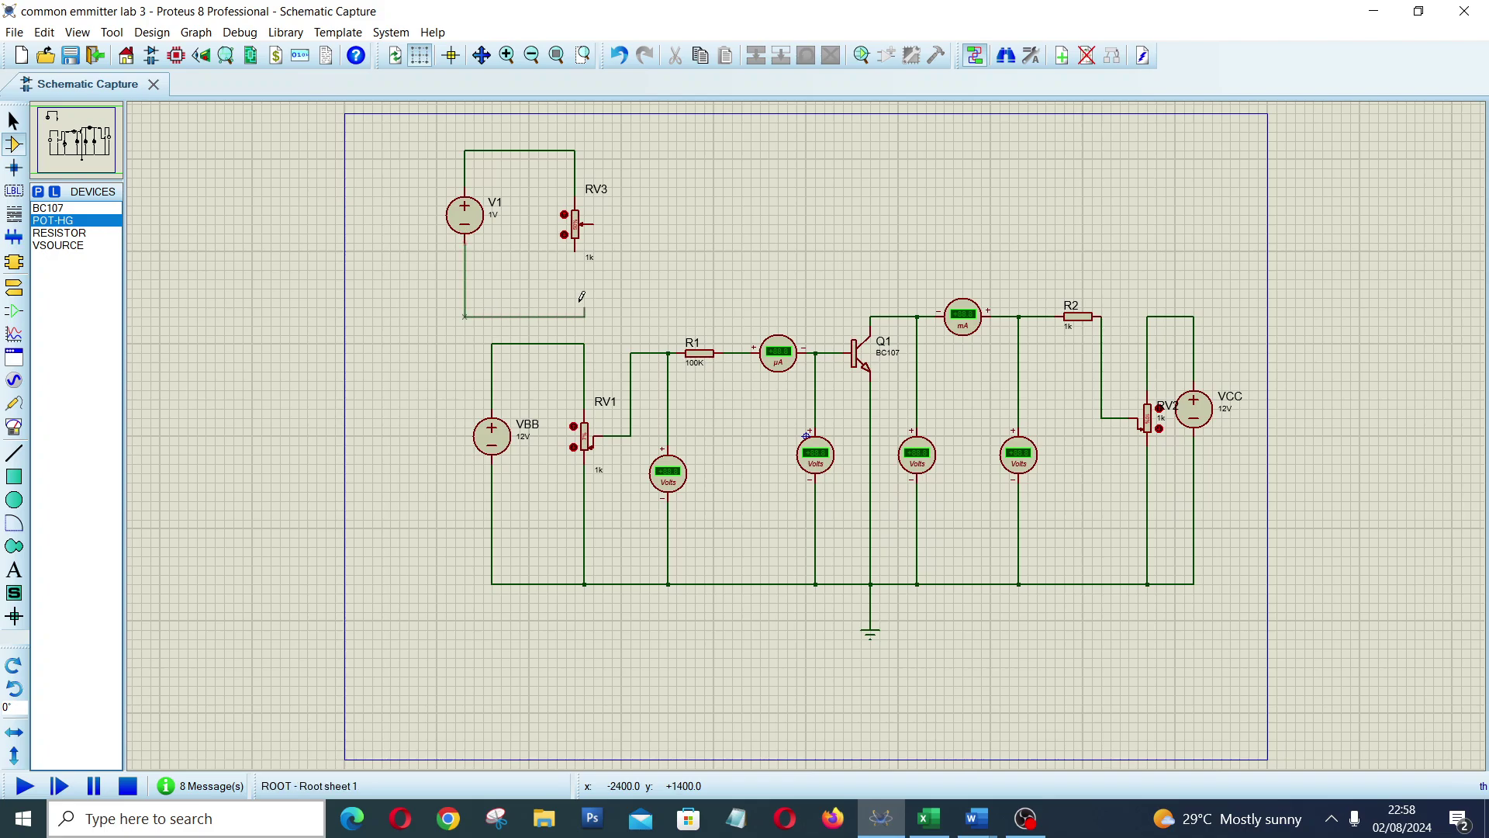
click(576, 249)
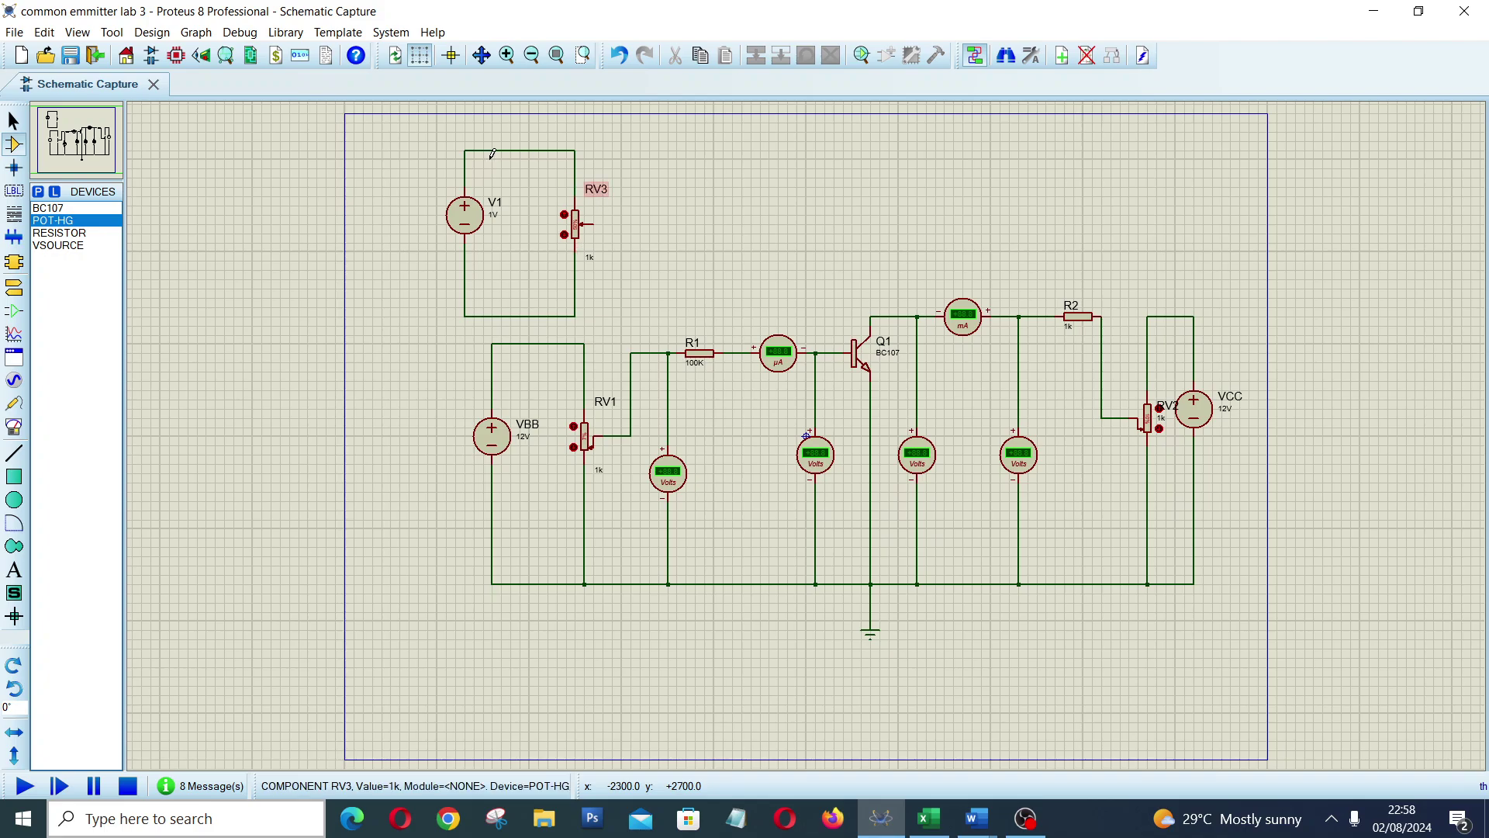
drag(400, 132, 612, 333)
key(Delete)
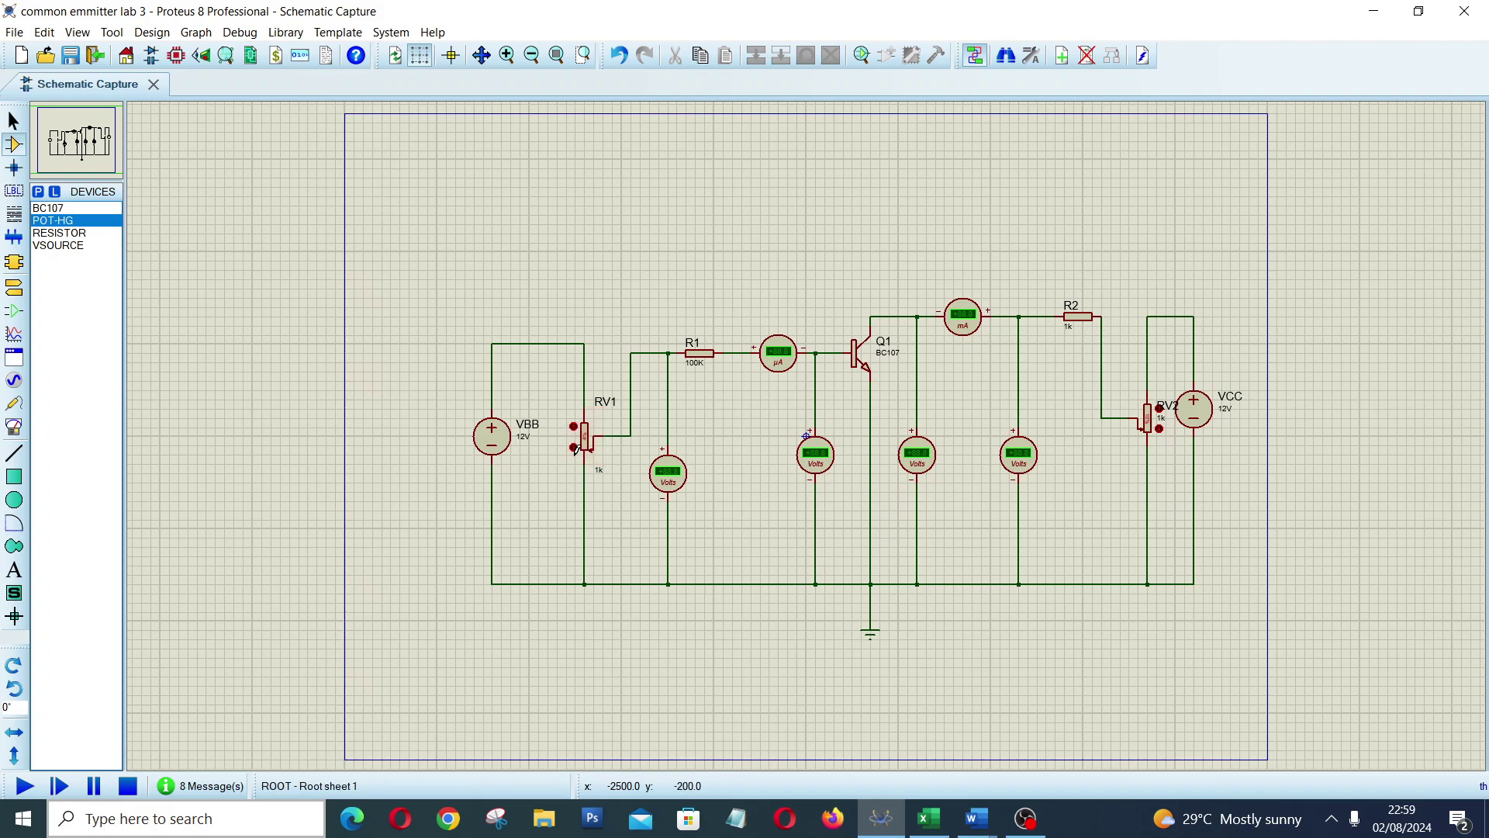
Step: Start the simulation of the common-emitter circuit with all its meters legible
click(24, 786)
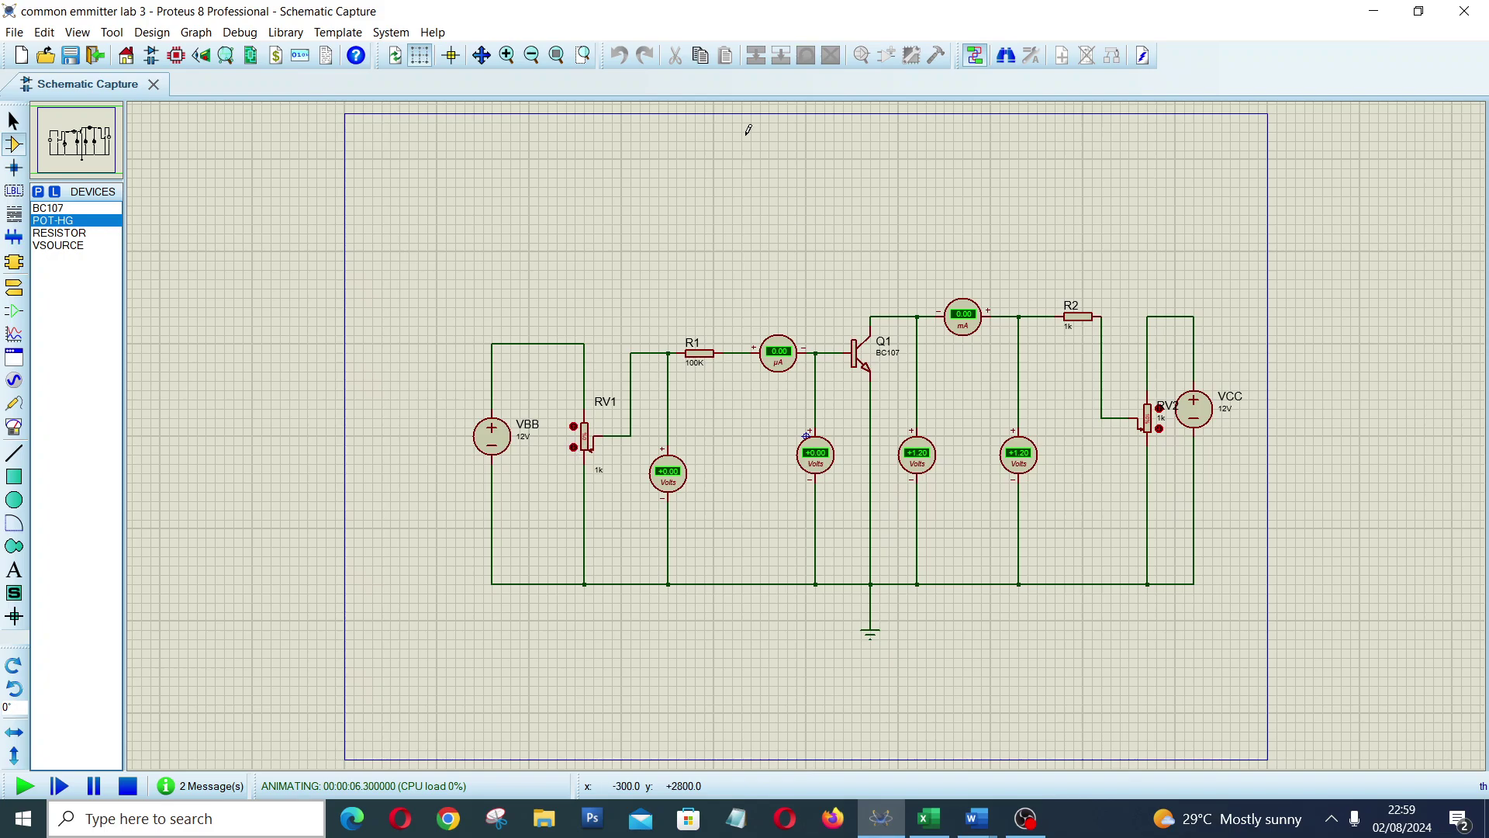
click(508, 56)
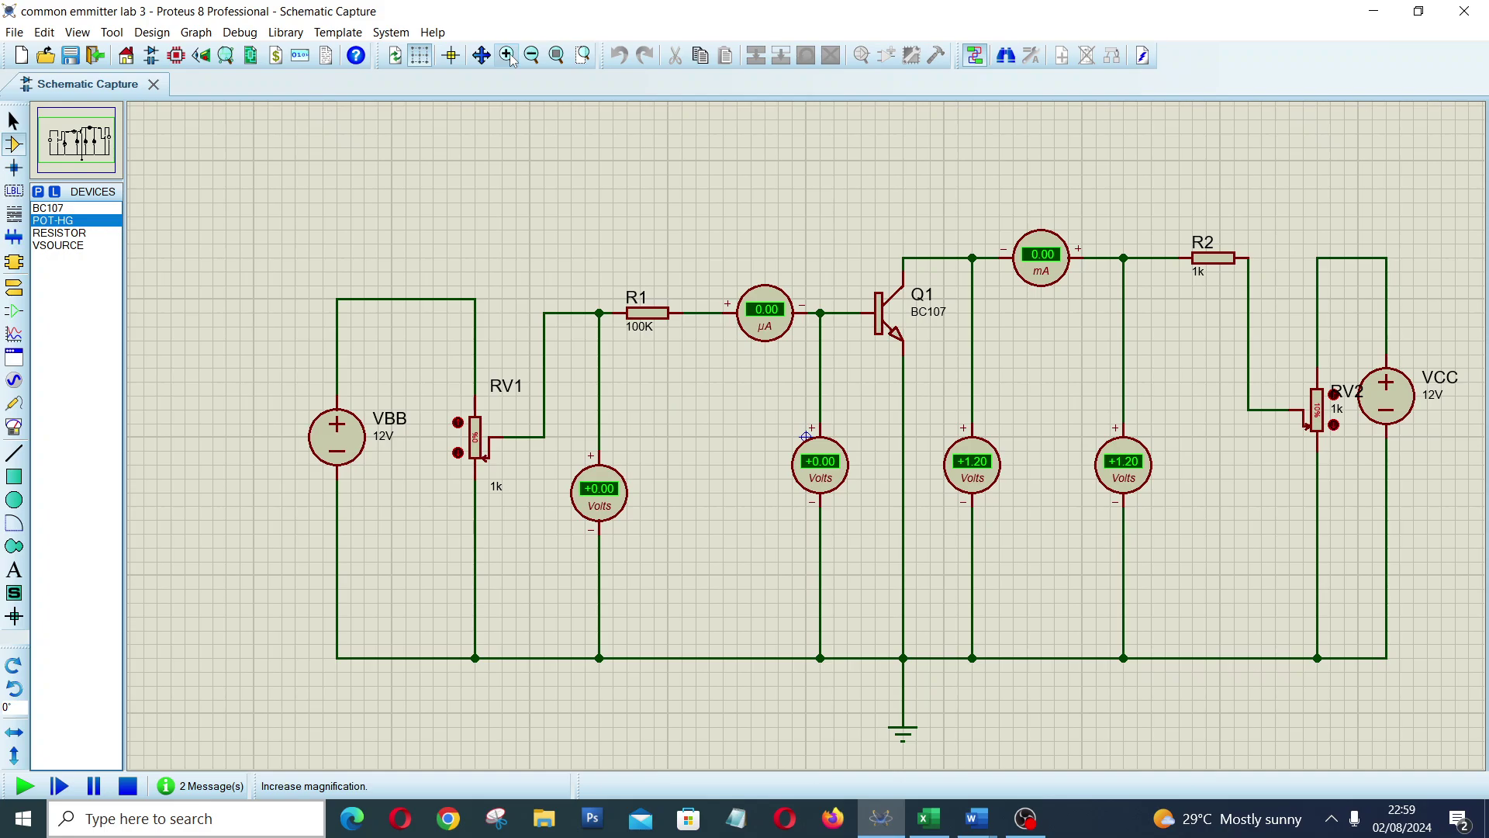
click(508, 56)
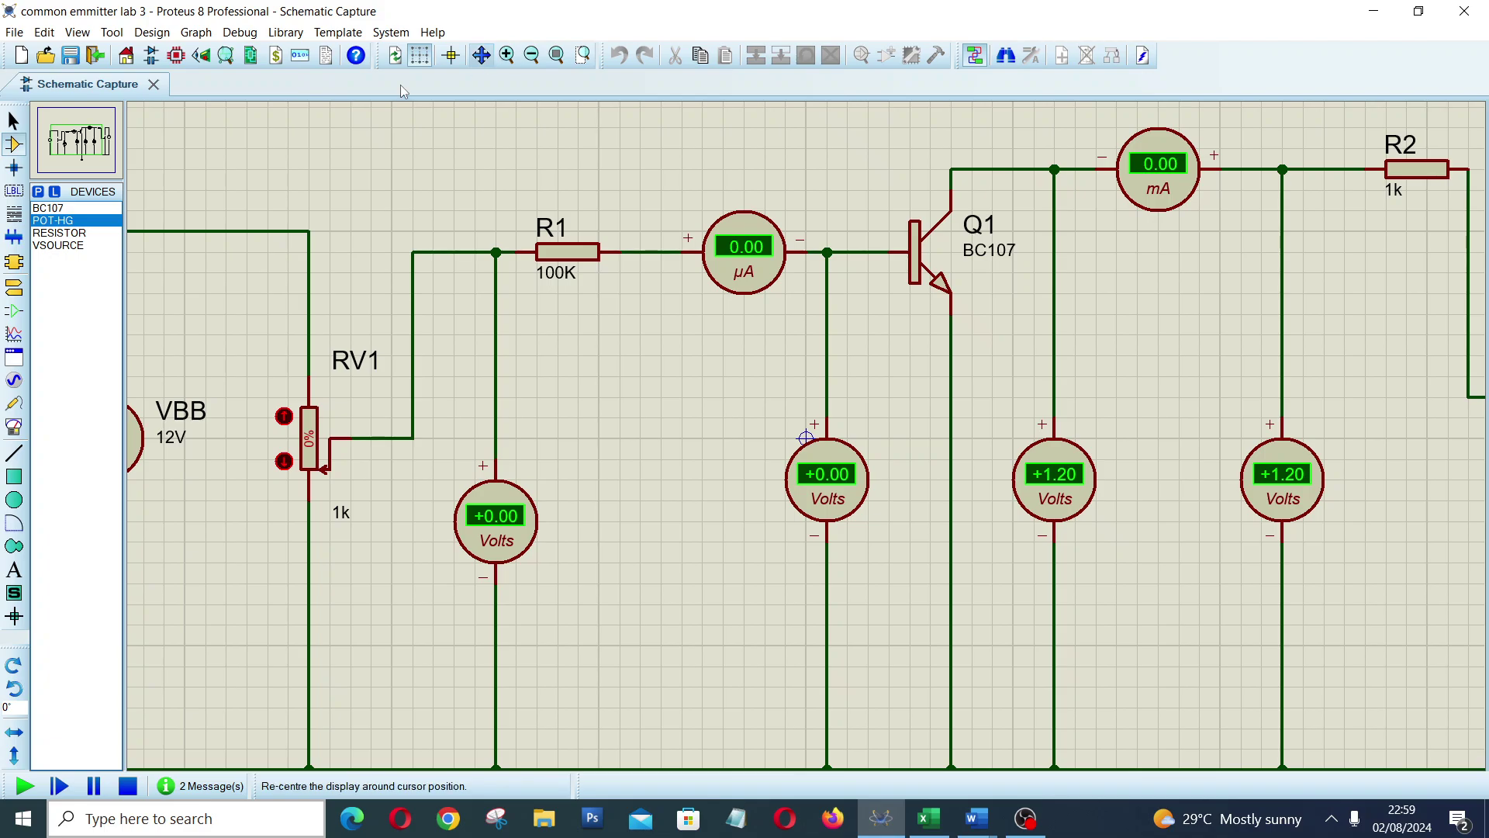
click(63, 144)
drag(64, 145, 76, 140)
click(537, 55)
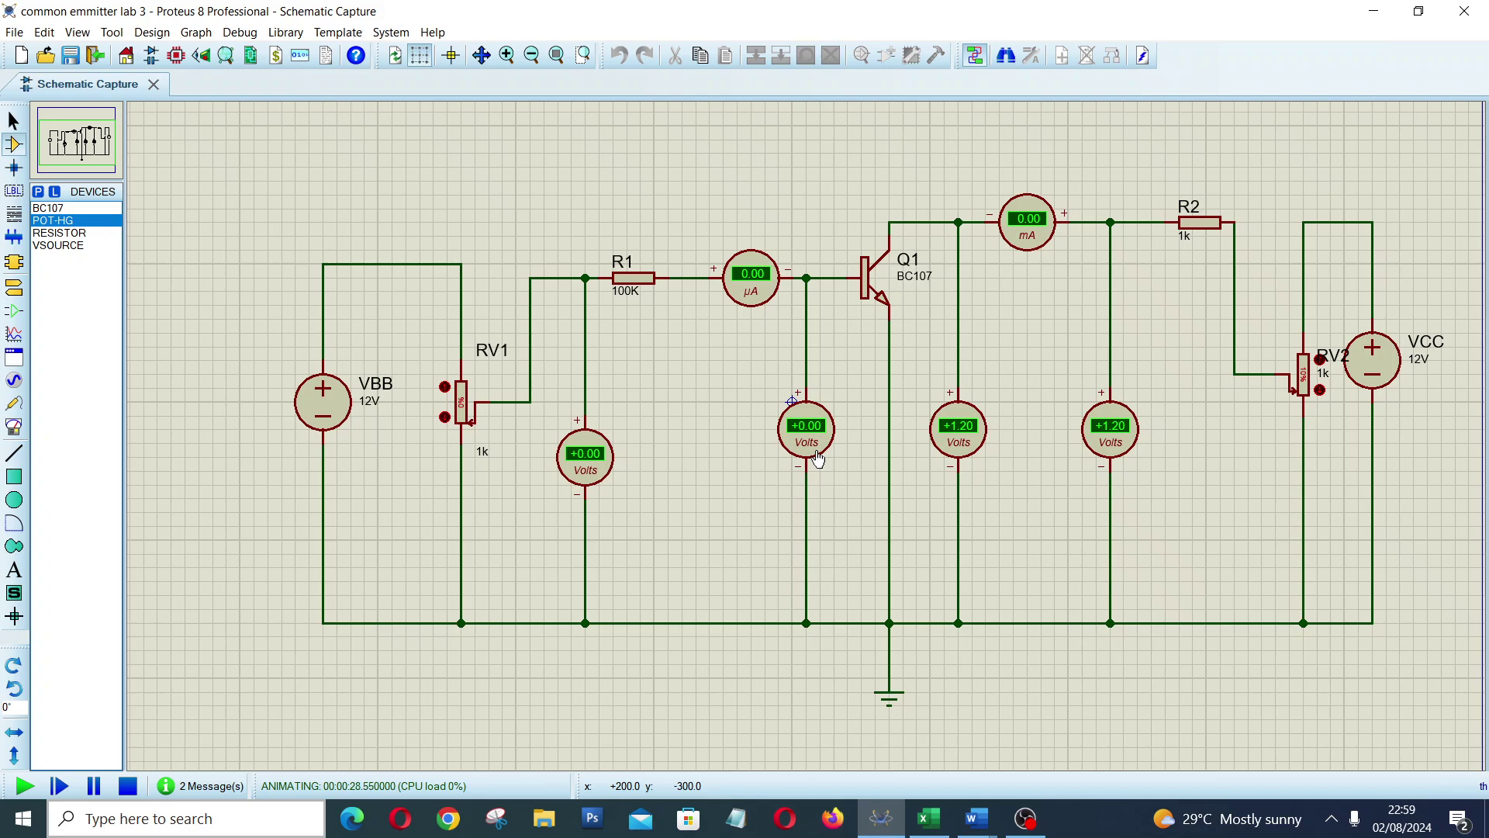
Step: Switch to the lab 4 data workbook in Excel and enter 0 in B3 as the VCE=1V base current for VBE 0
click(929, 830)
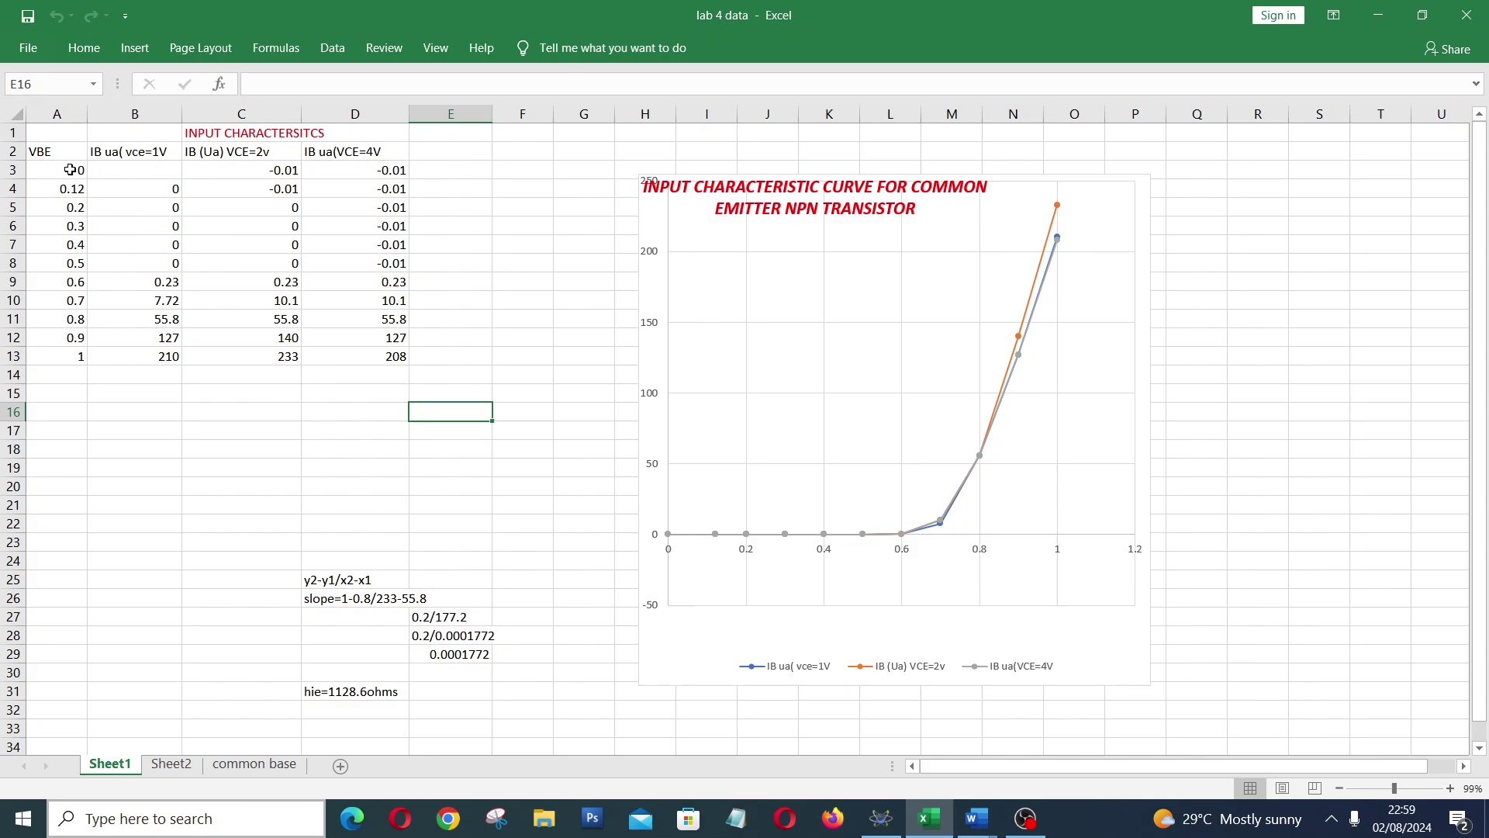
click(148, 174)
text(0)
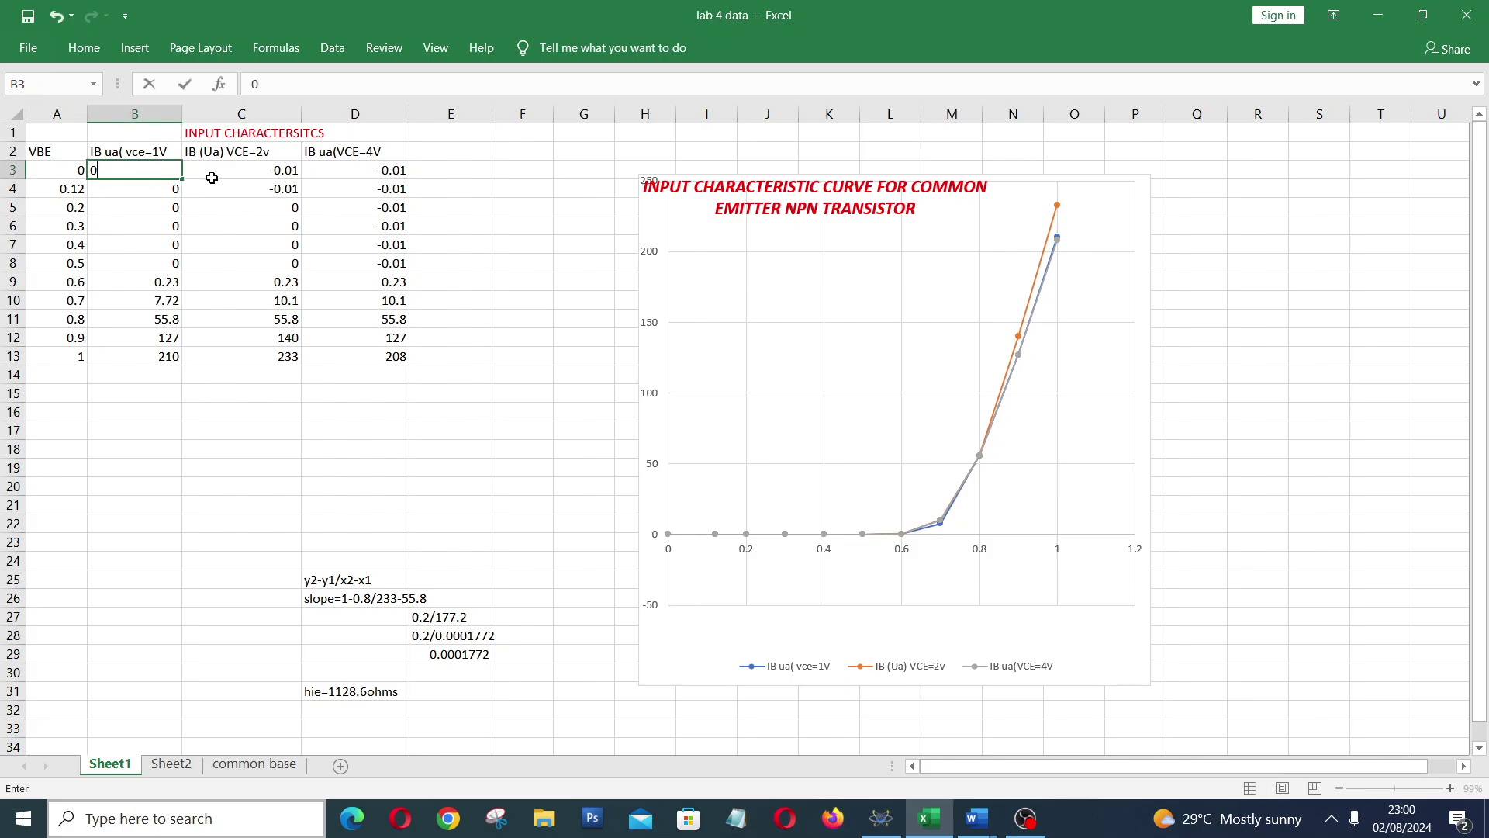
click(284, 171)
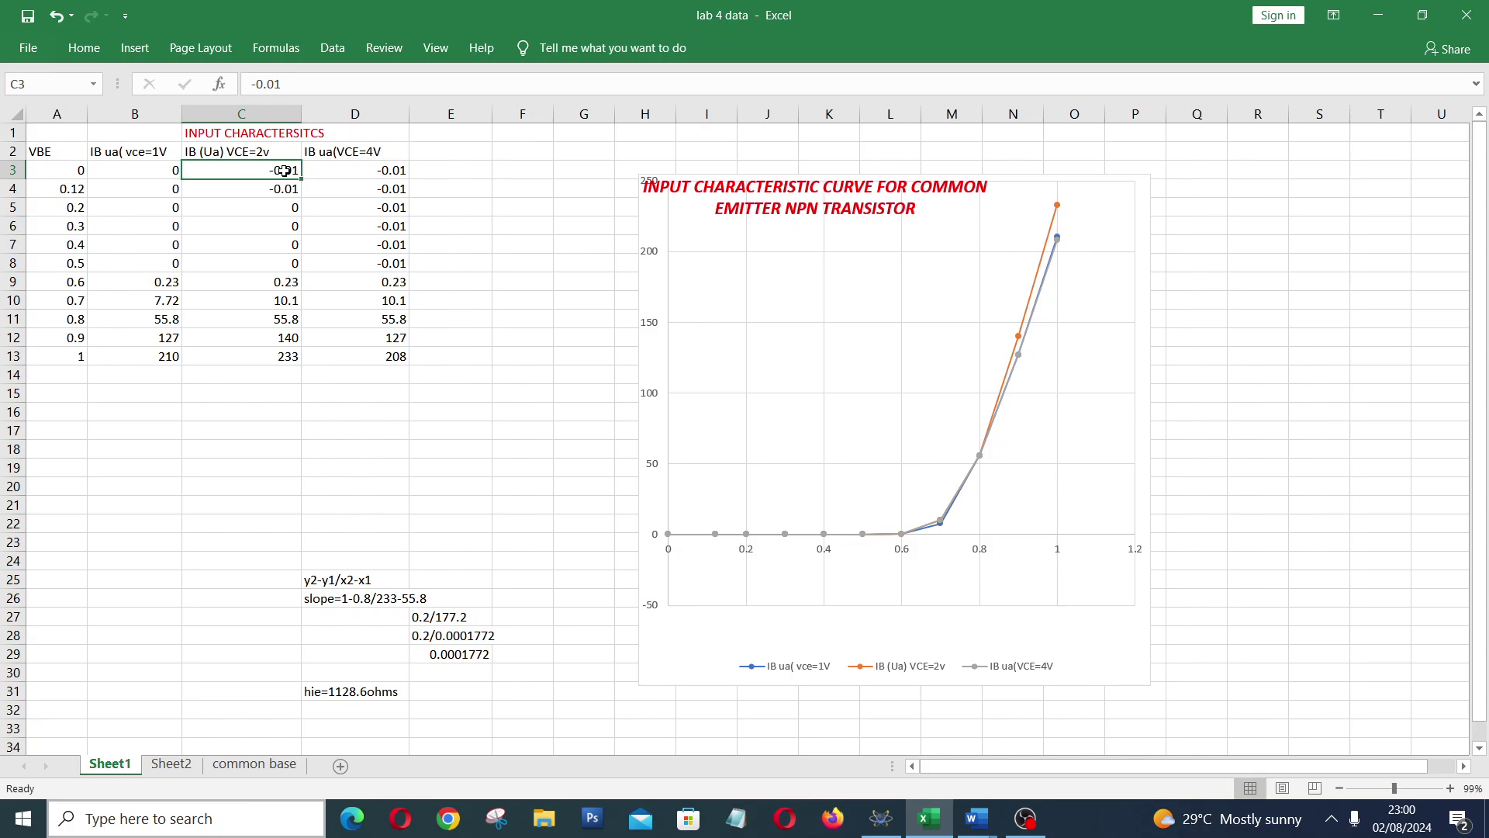
click(75, 172)
click(167, 172)
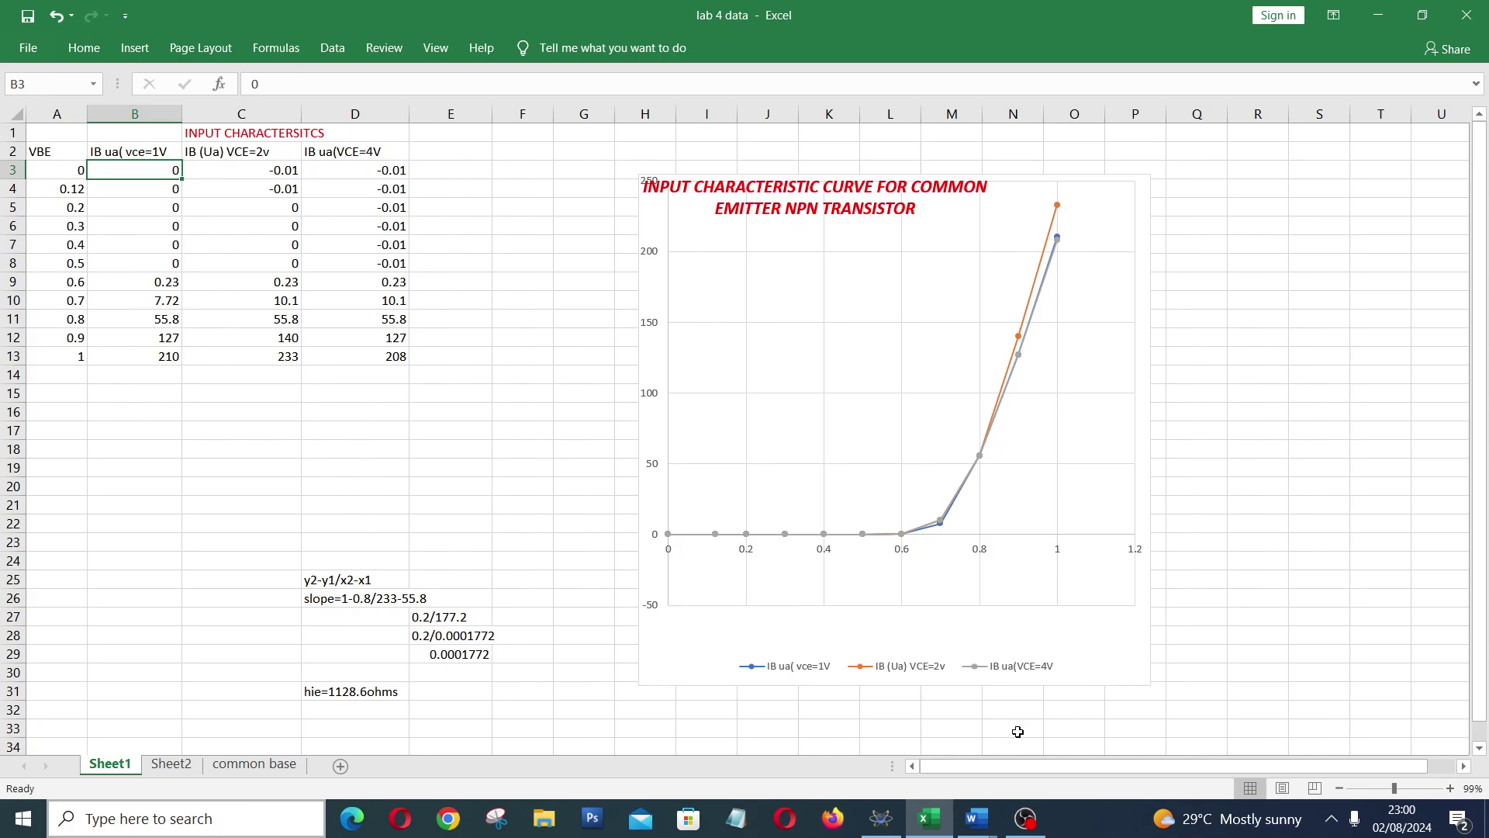
drag(1070, 763, 1028, 750)
Step: Return to Proteus, raise RV1 to a 0.12 V base supply and adjust RV2 to about 0.96 V collector-emitter voltage
click(892, 820)
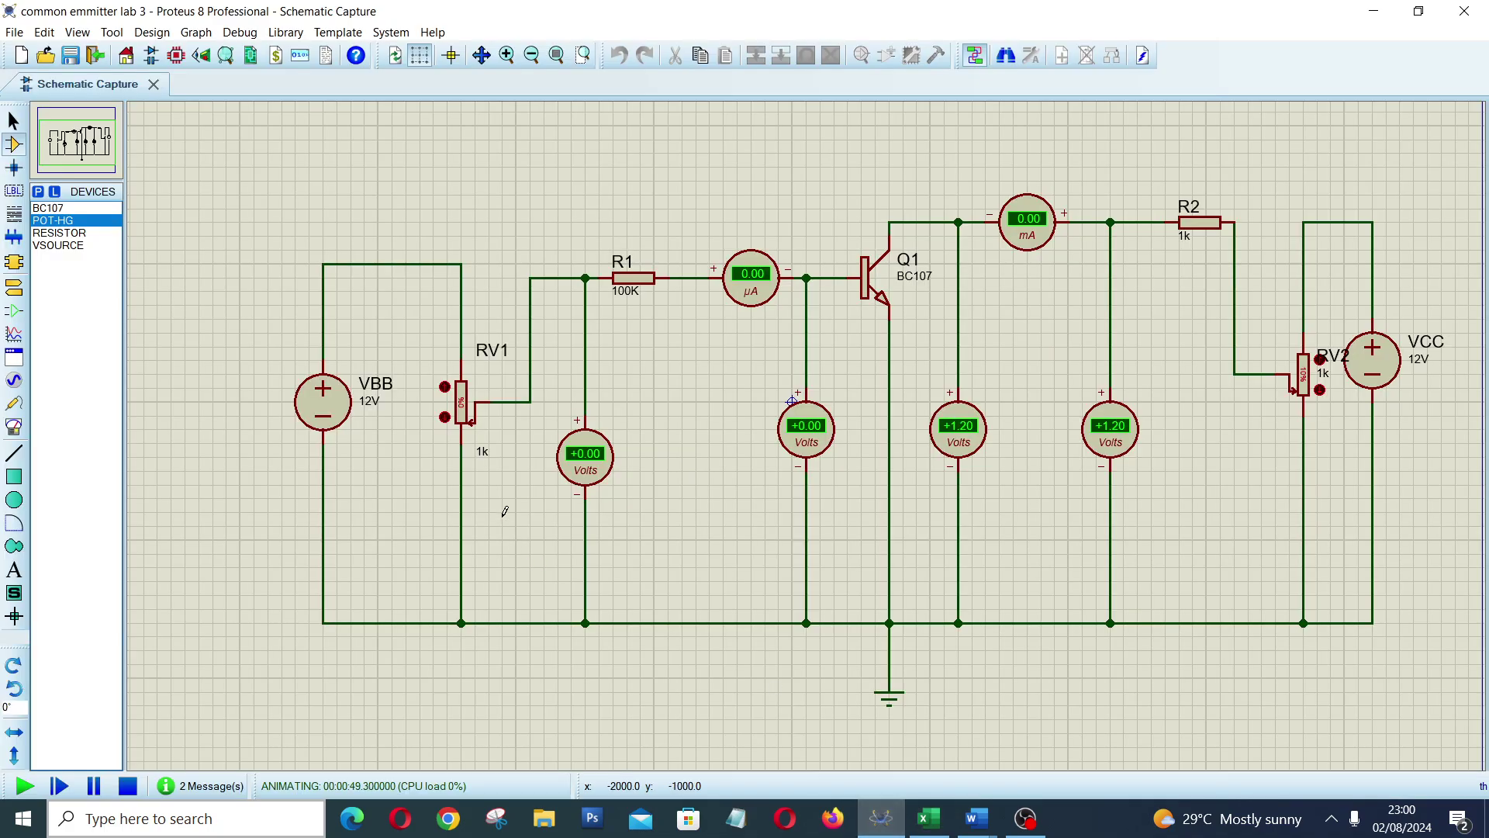
click(445, 388)
click(1321, 360)
click(1321, 391)
click(1321, 391)
click(1321, 391)
click(1321, 359)
Step: Check the Excel data table, and in Proteus raise RV1 to a 0.60 V base supply and adjust RV2 to about 1.04 V collector-emitter voltage
click(930, 824)
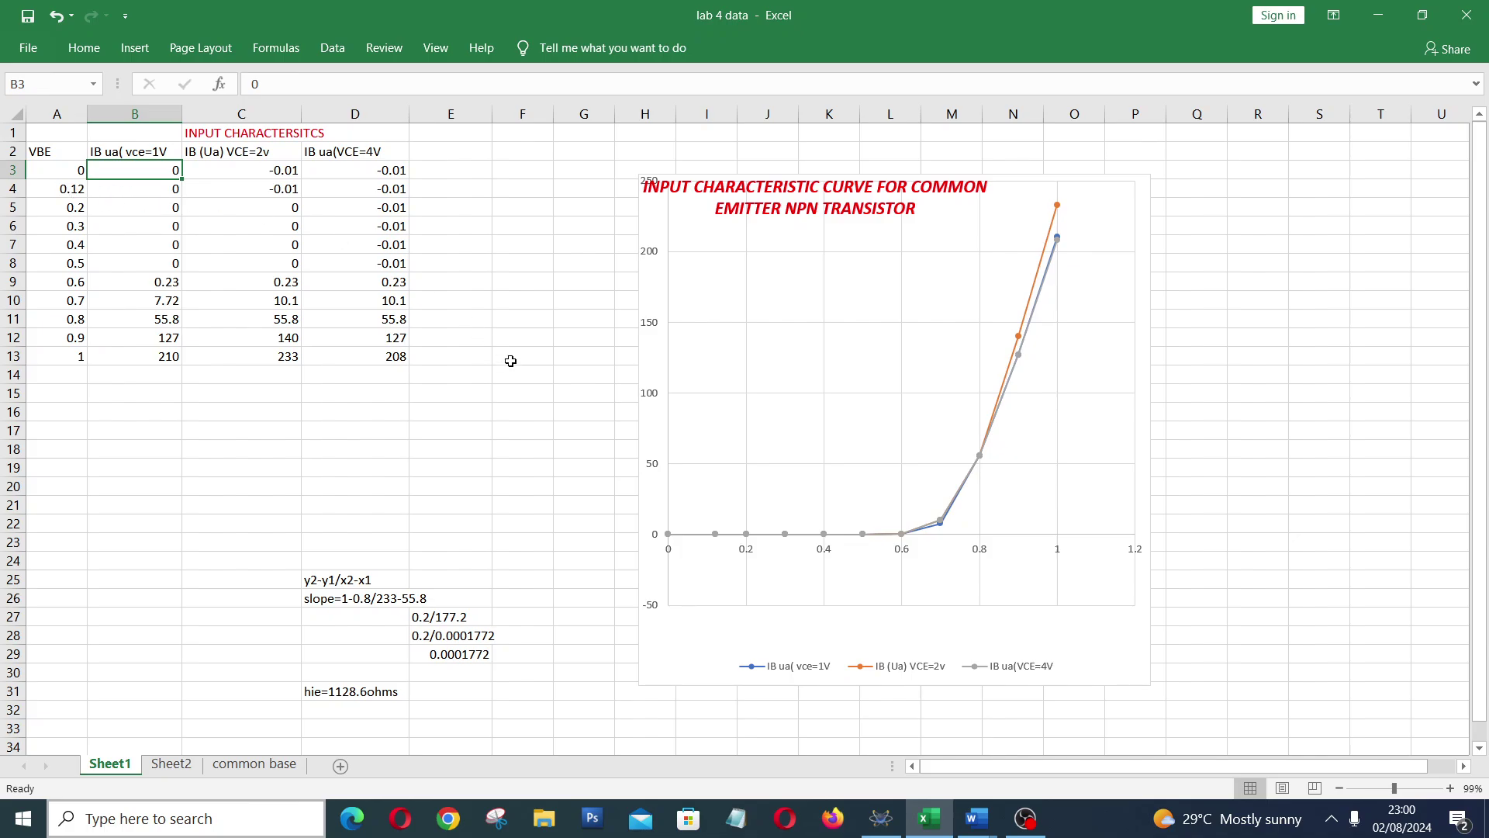
click(893, 815)
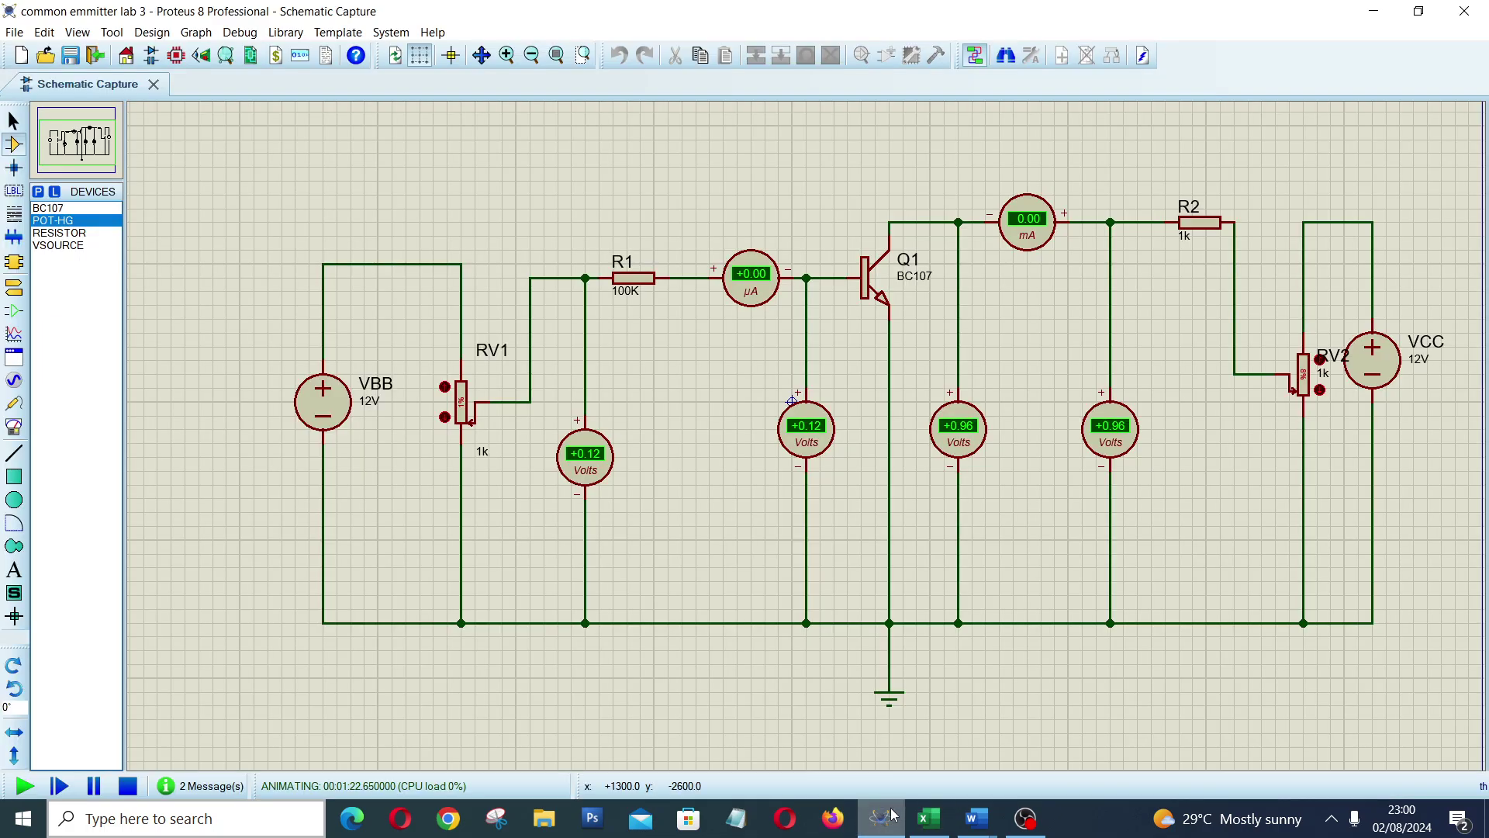
click(442, 390)
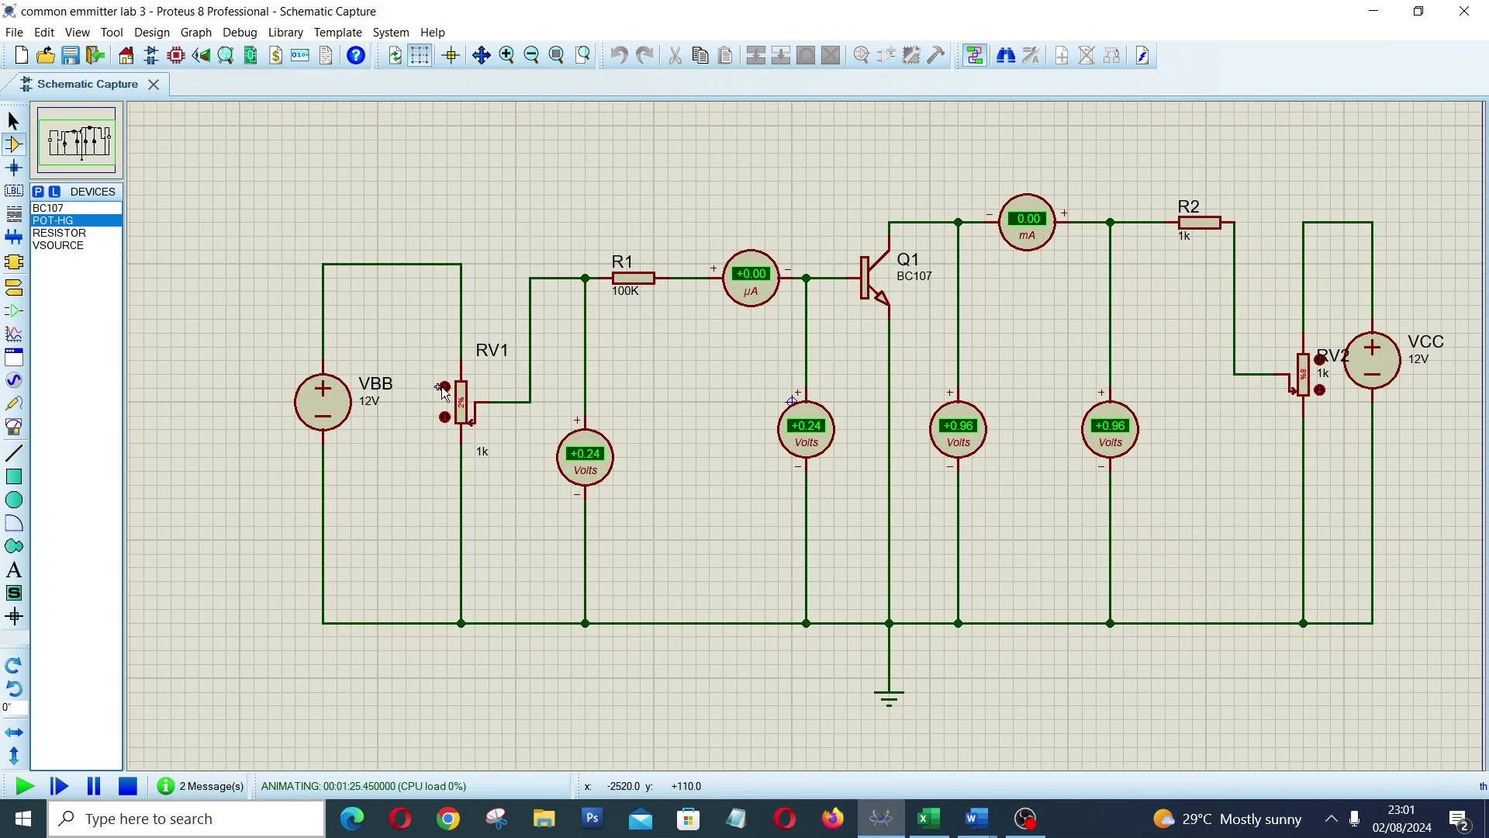
click(445, 388)
click(444, 388)
click(444, 388)
click(1321, 363)
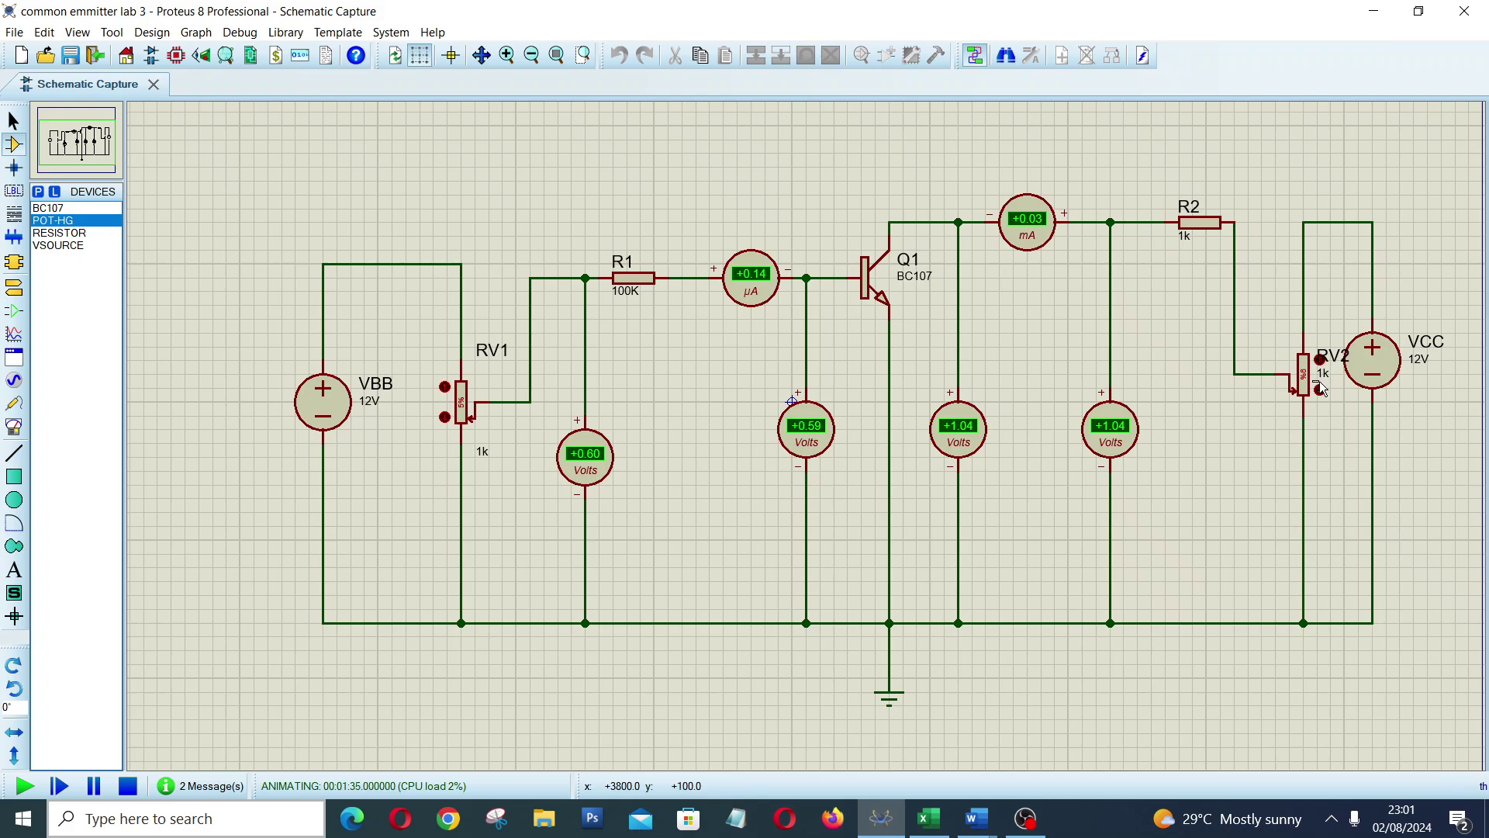
click(1321, 390)
click(1321, 362)
Step: Find the Windows Calculator app through the system search and open it
click(164, 823)
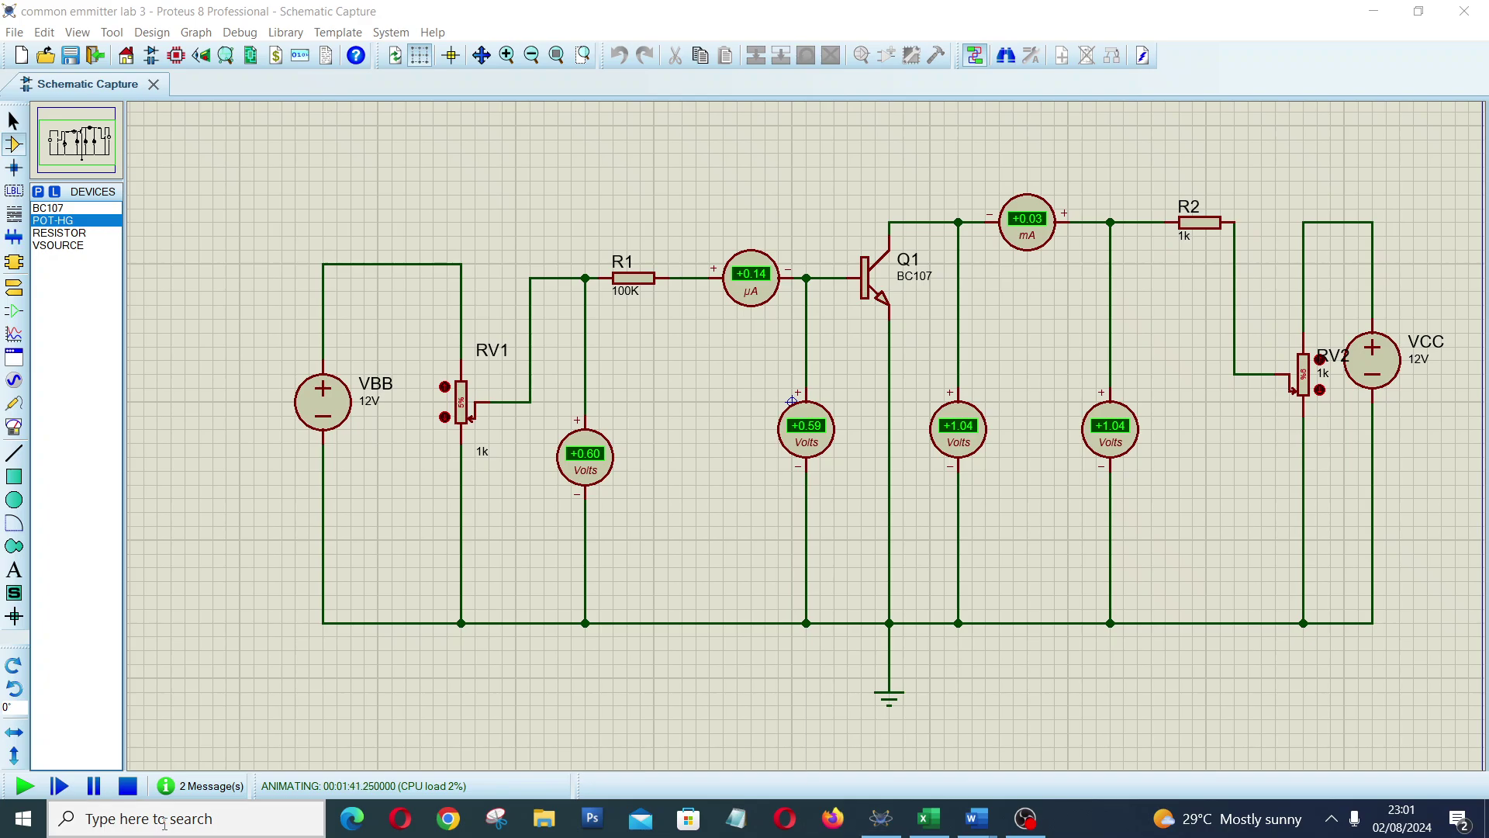
text(CAL)
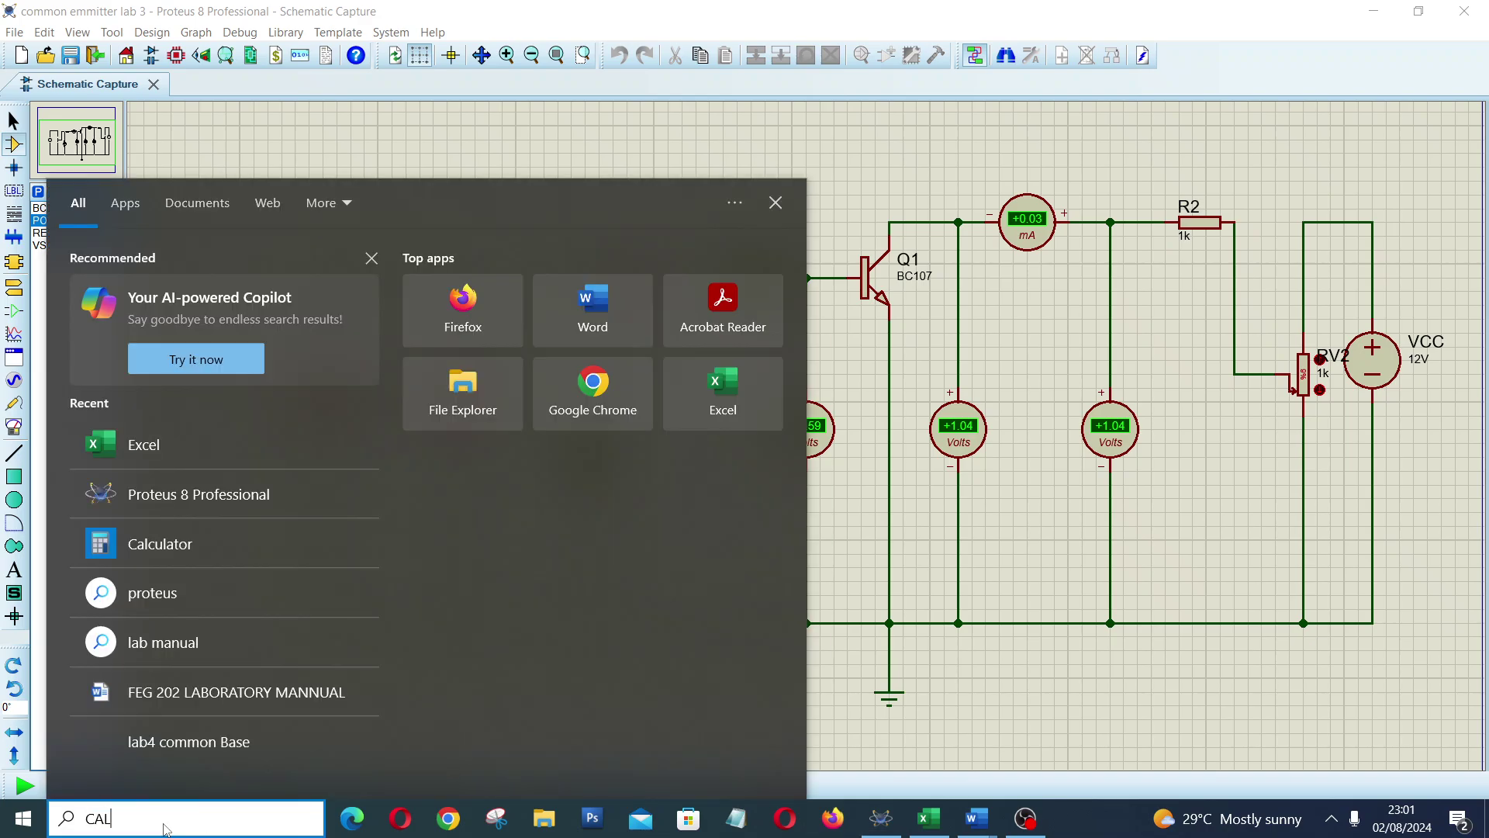
text(C)
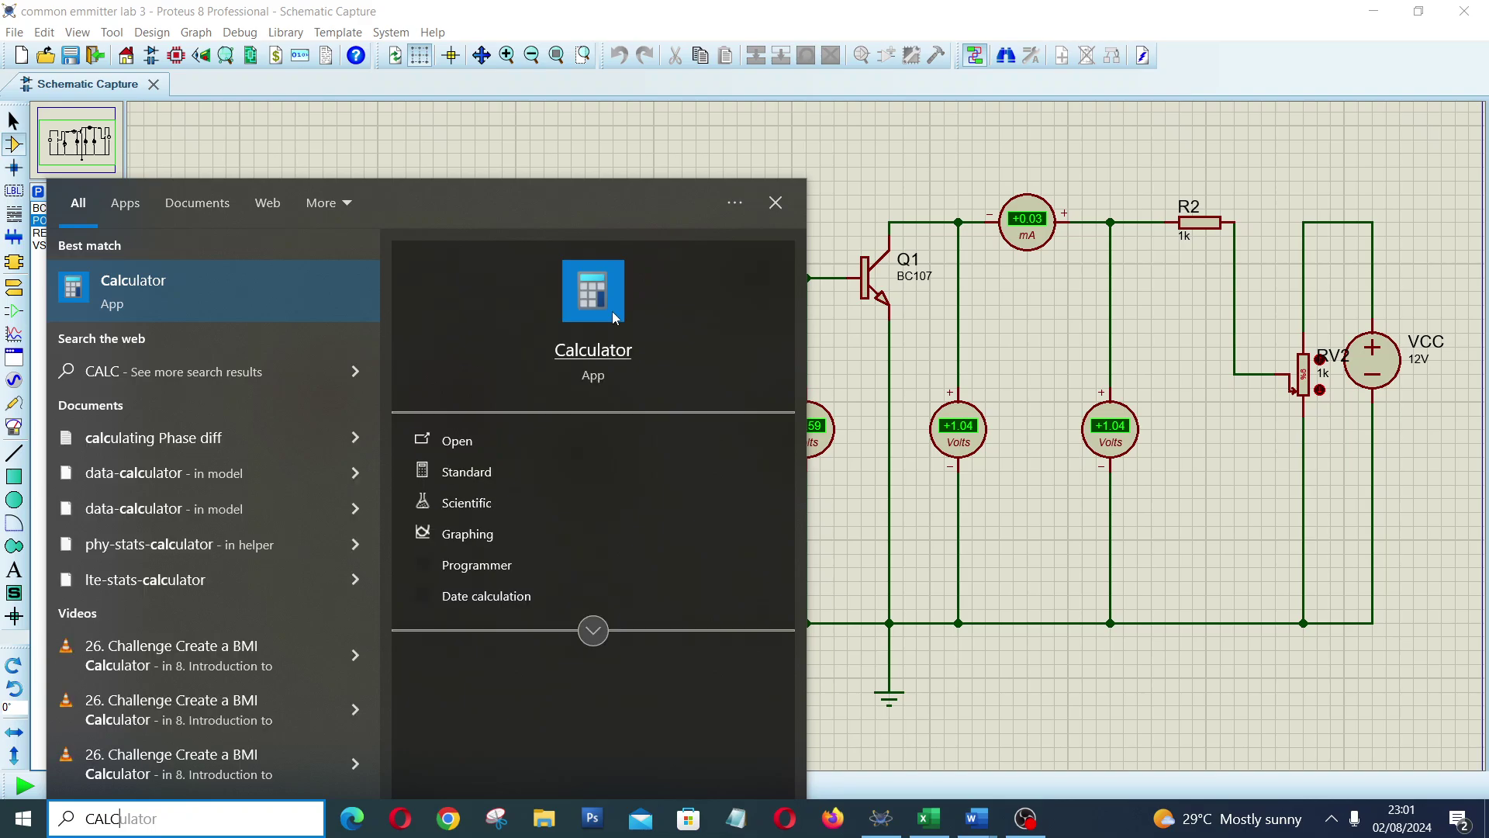
click(575, 358)
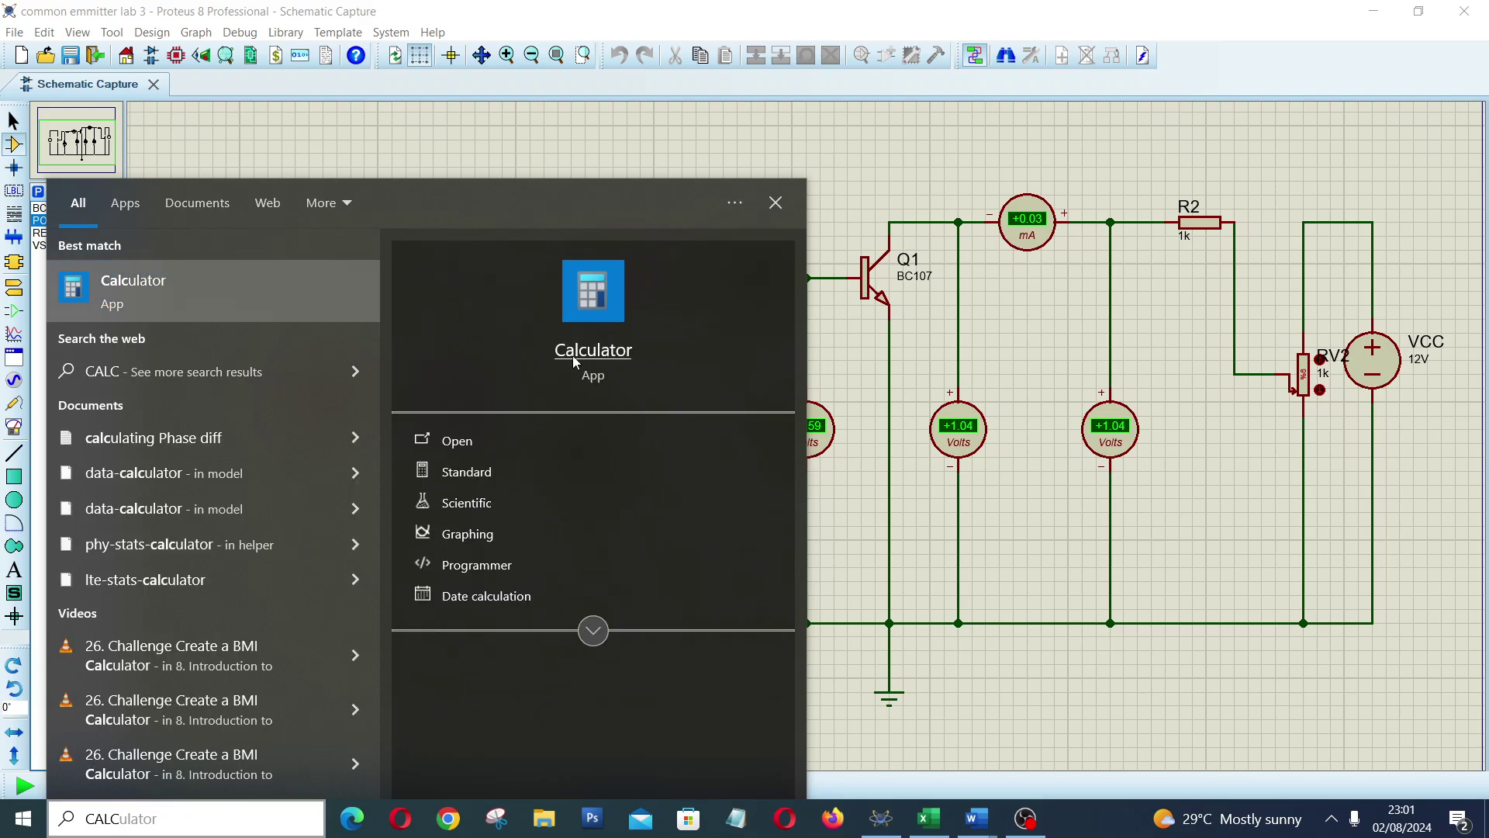
Step: Launch Calculator, move its window over the schematic, compute 1.04 − 1 and clear the display
click(575, 358)
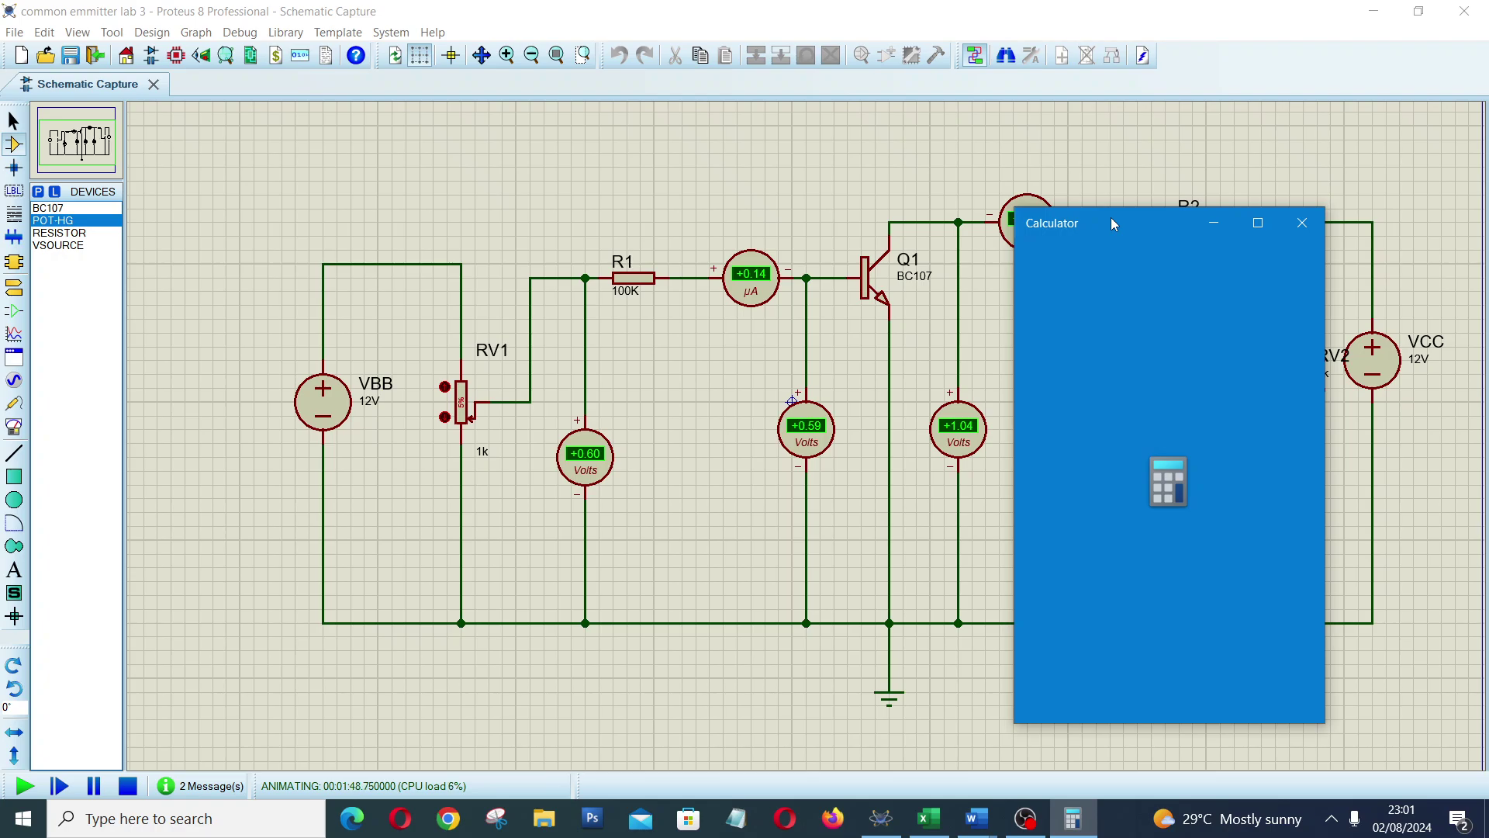
drag(1111, 217, 666, 274)
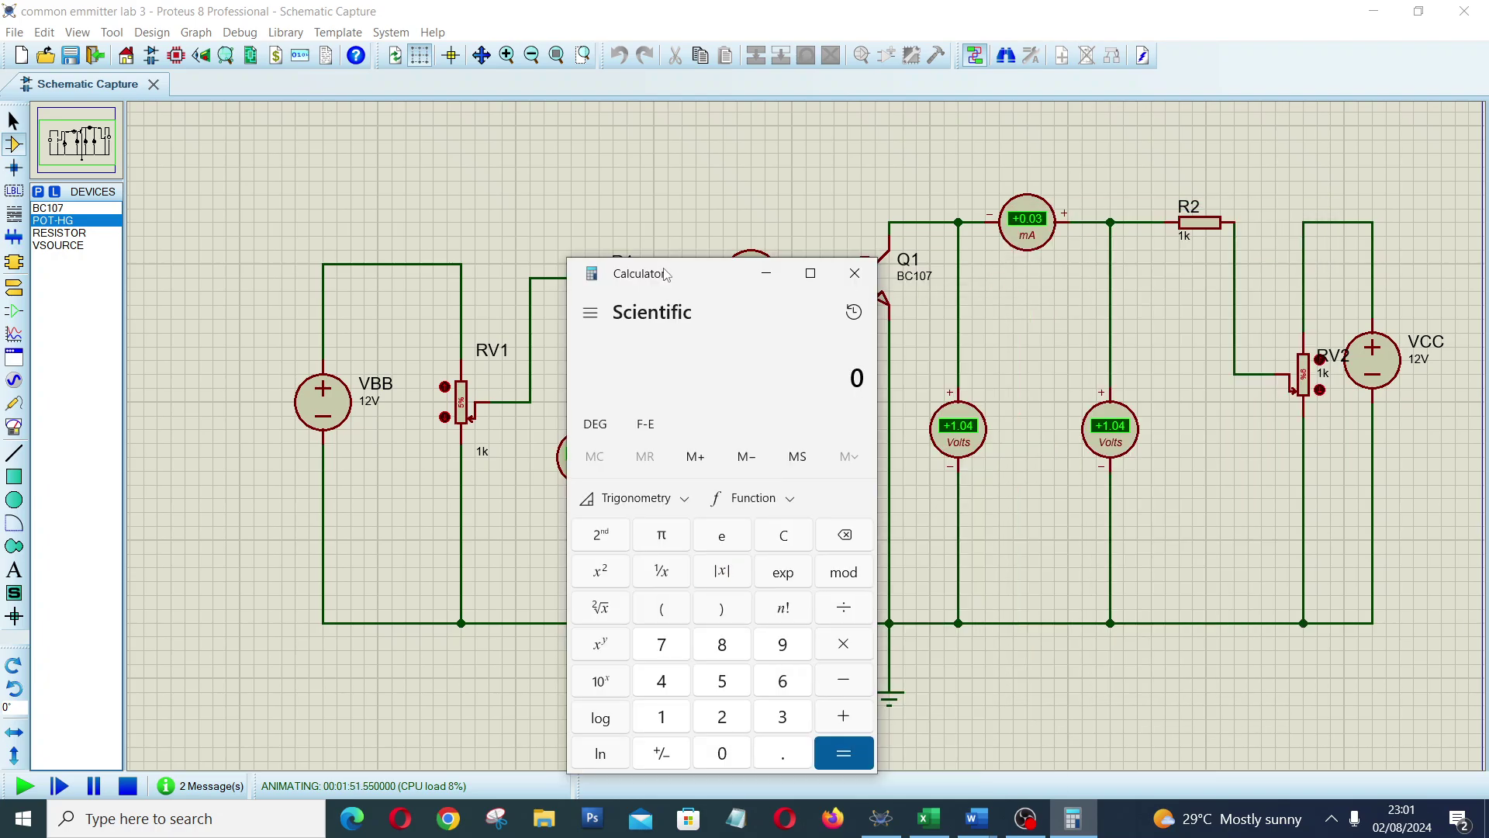
click(661, 717)
click(784, 756)
click(723, 753)
click(661, 681)
click(844, 680)
click(662, 717)
click(849, 759)
click(785, 537)
Step: Adjust potentiometer RV2 in Proteus to lower the collector-emitter voltage to about 0.92 V
click(1328, 364)
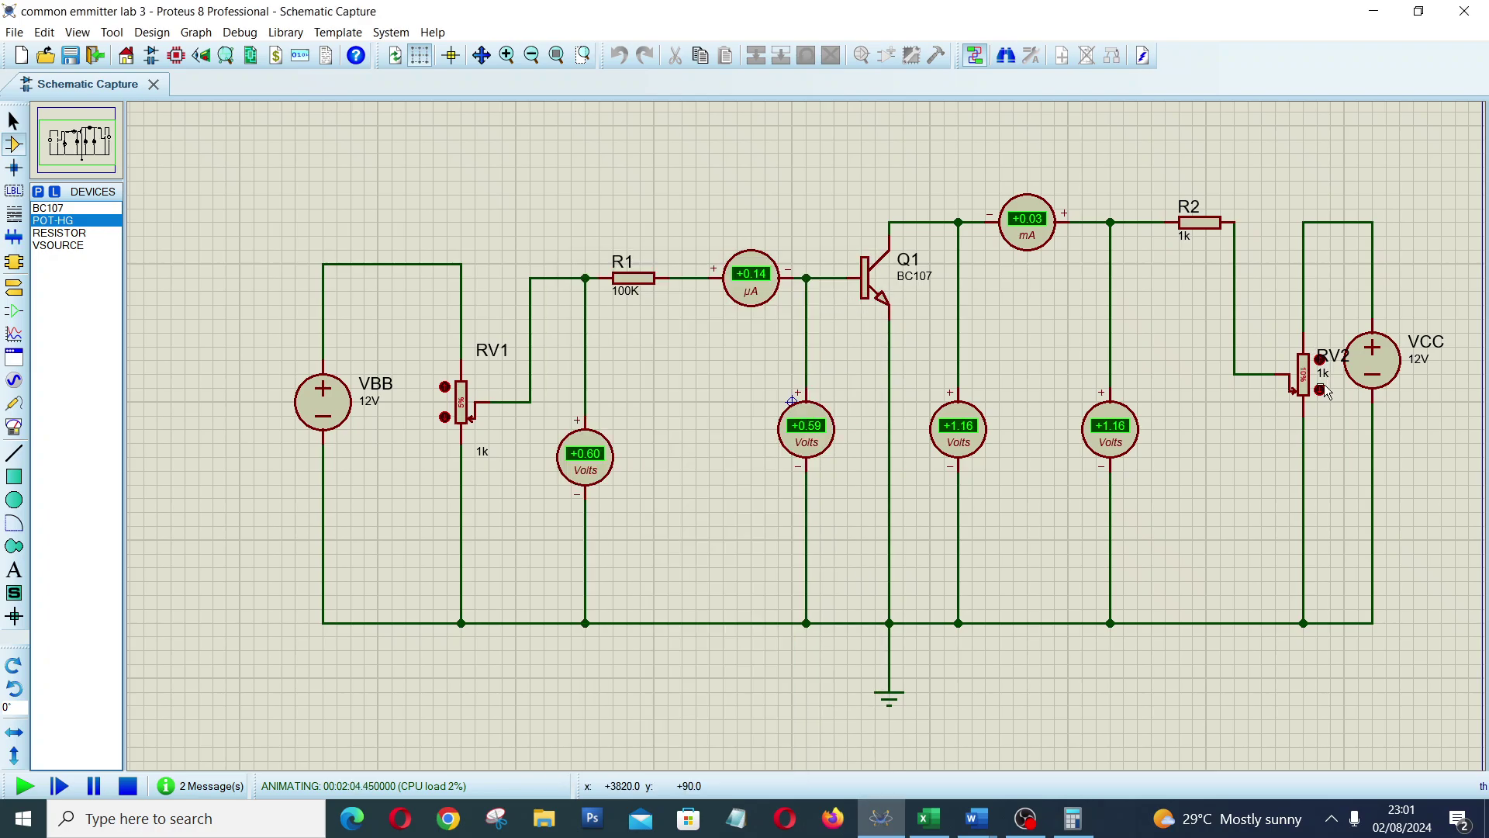
click(1321, 392)
click(1322, 392)
Step: Return to Calculator, compute 1 − 0.92, and move its window clear of the circuit
click(1077, 828)
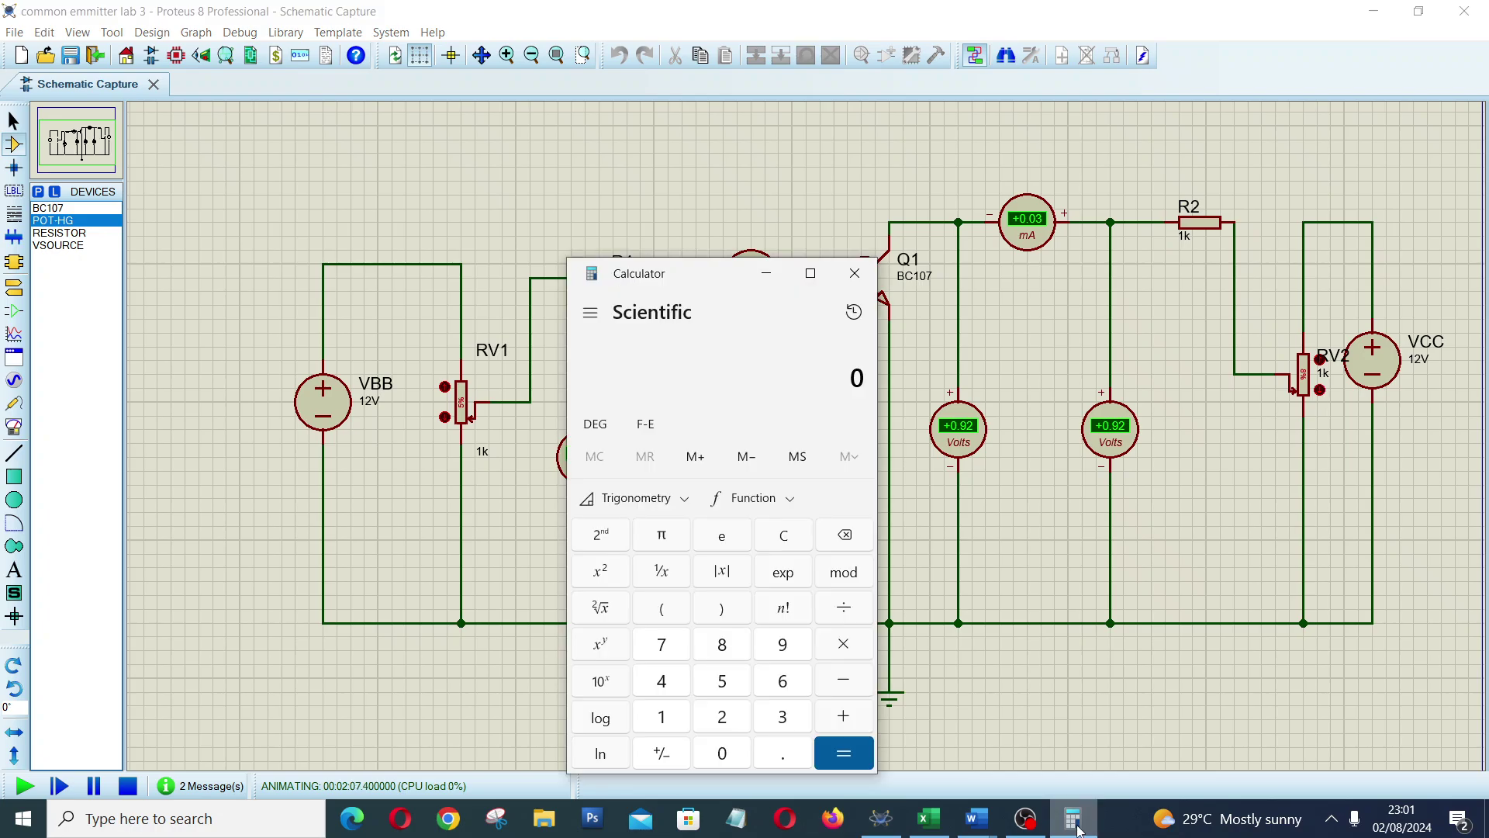
click(661, 716)
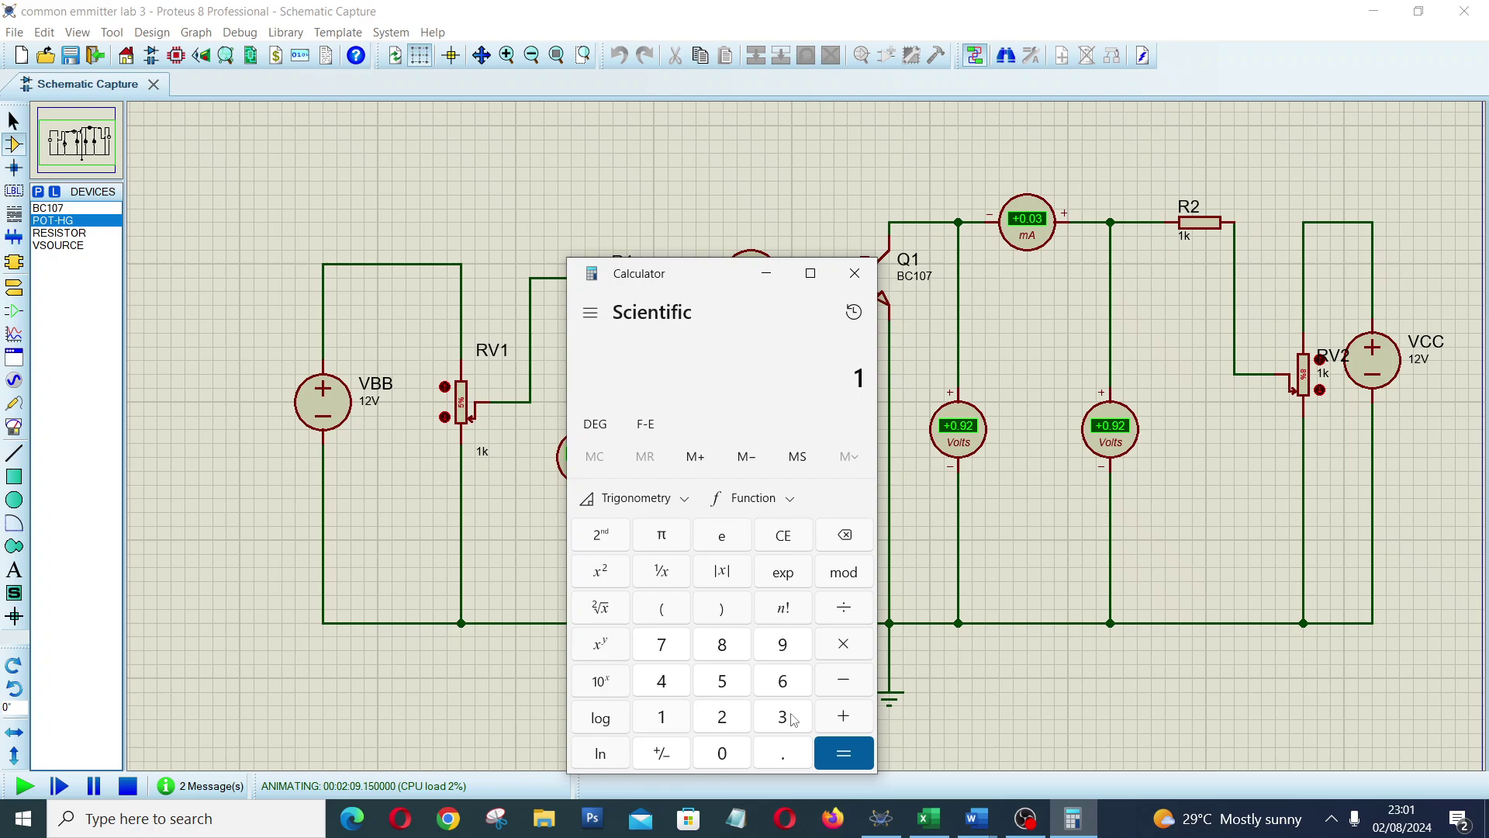
click(841, 674)
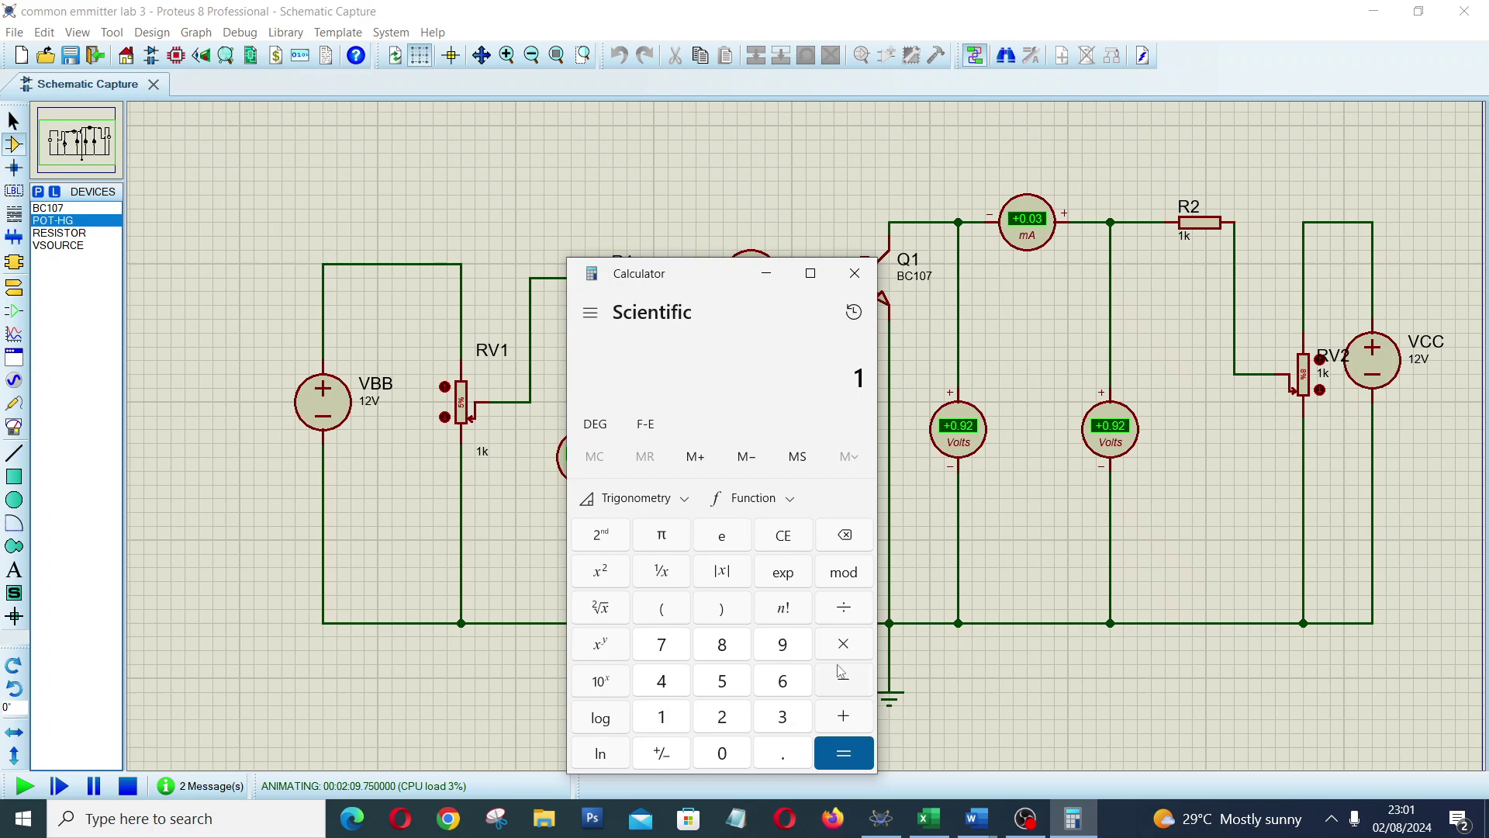
click(735, 755)
click(785, 754)
click(792, 649)
click(743, 718)
click(844, 754)
drag(709, 273, 1290, 674)
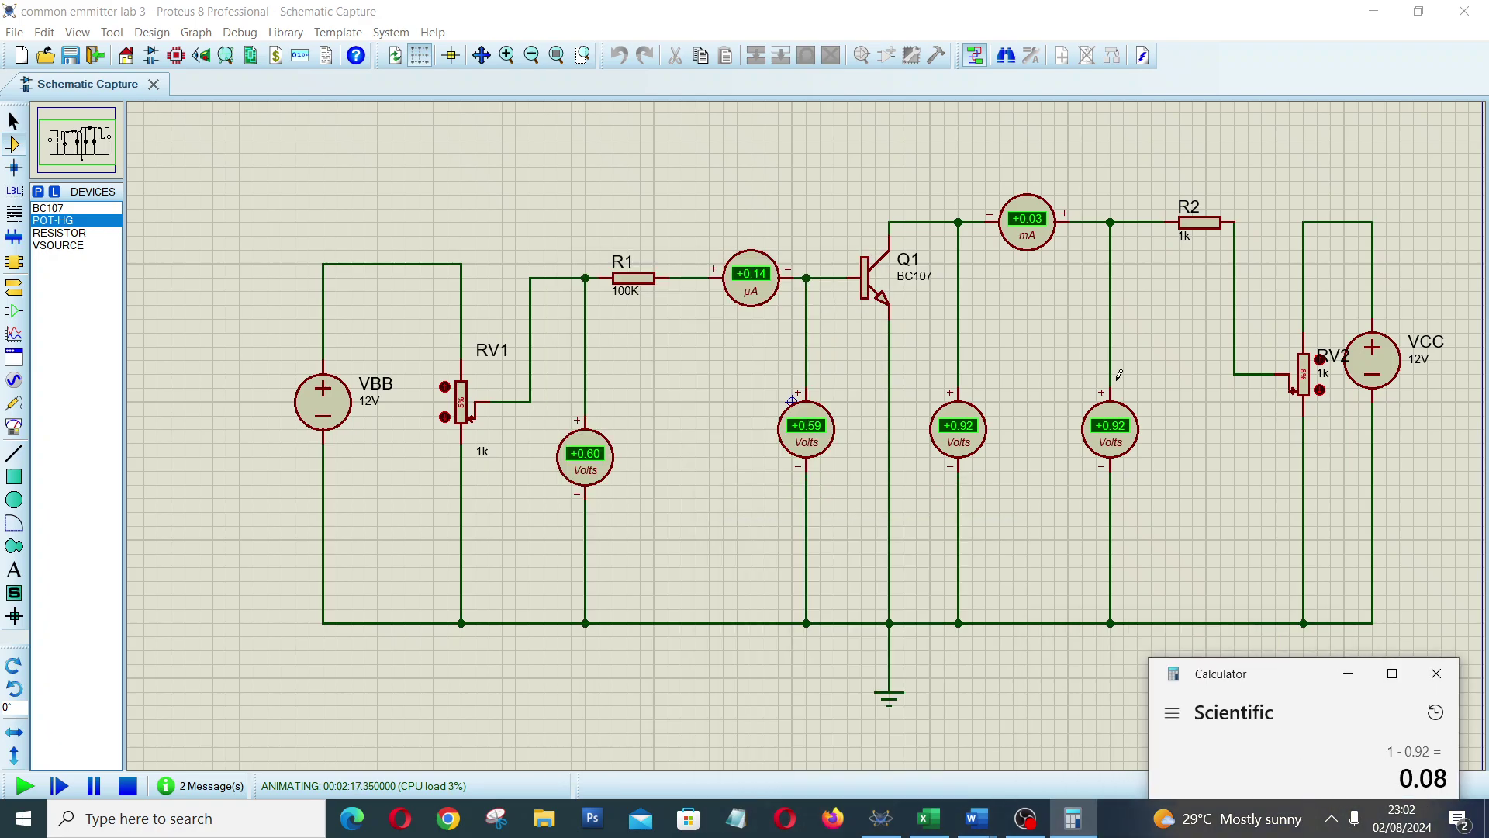
Step: Raise RV2 in Proteus to about 1.04 V collector-emitter voltage and check the Excel data table against the circuit
click(1322, 360)
click(1322, 361)
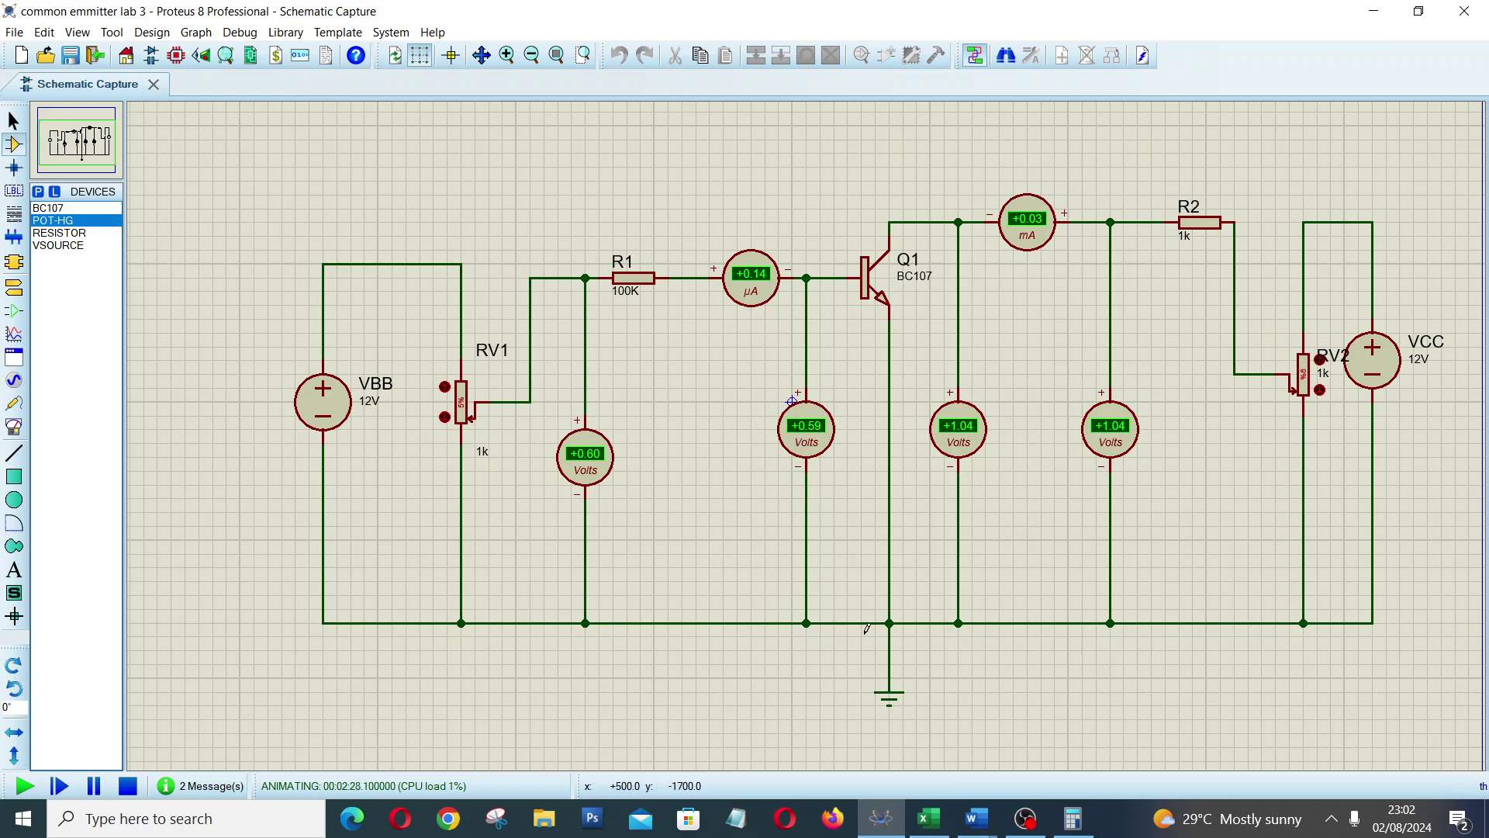
click(930, 820)
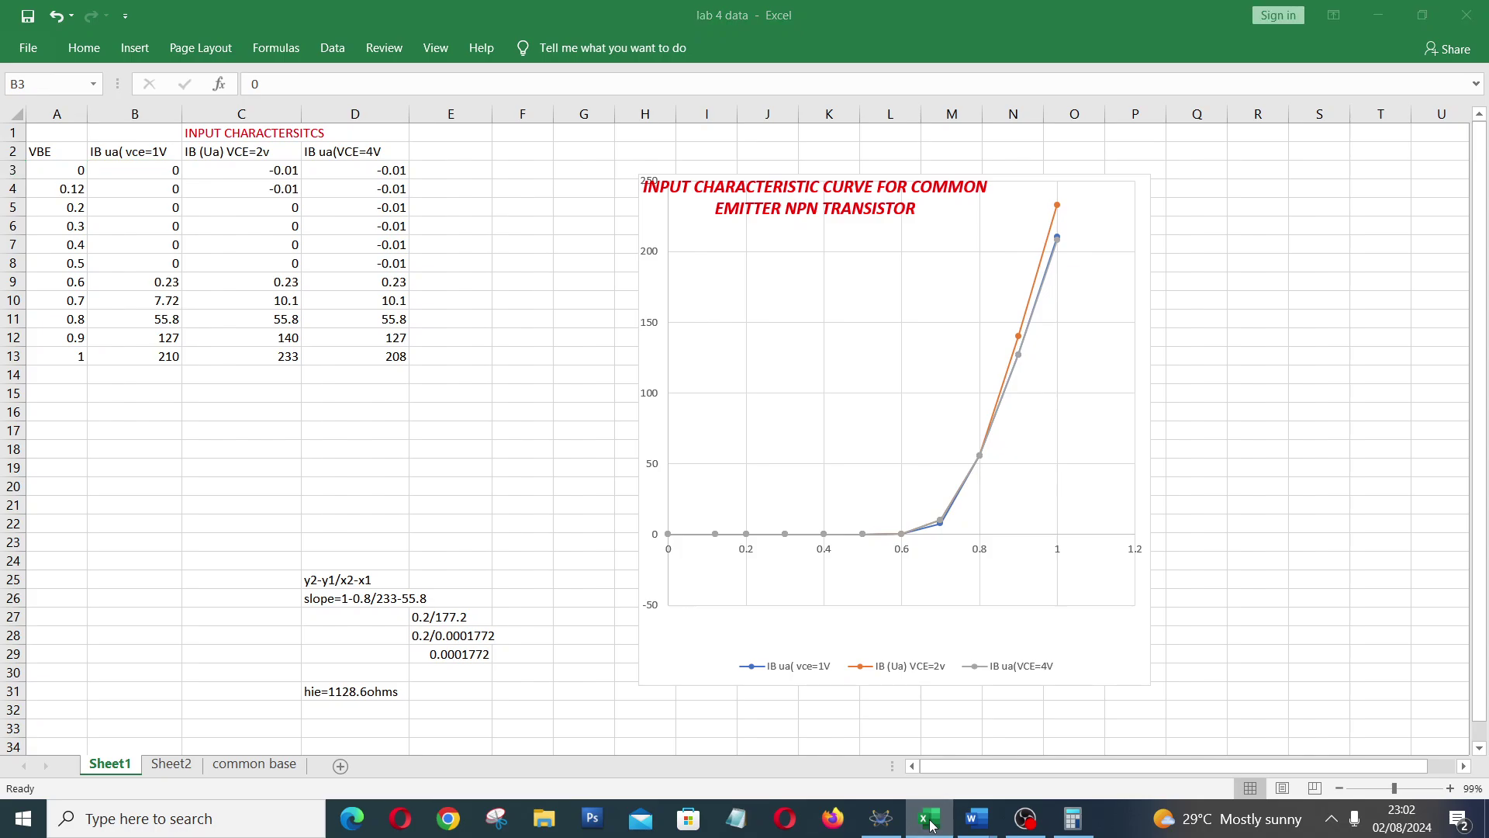
click(930, 820)
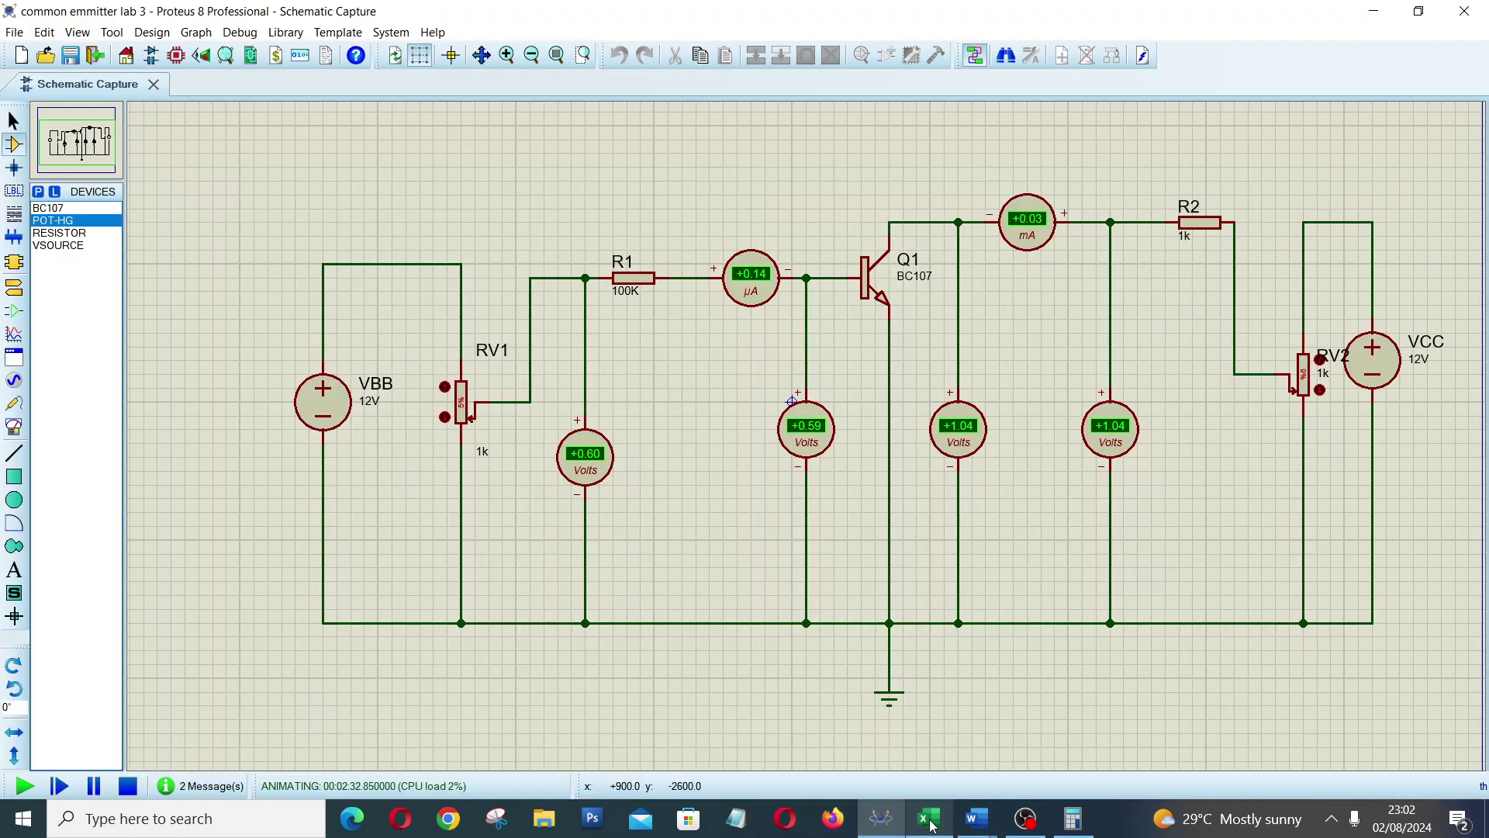
click(931, 826)
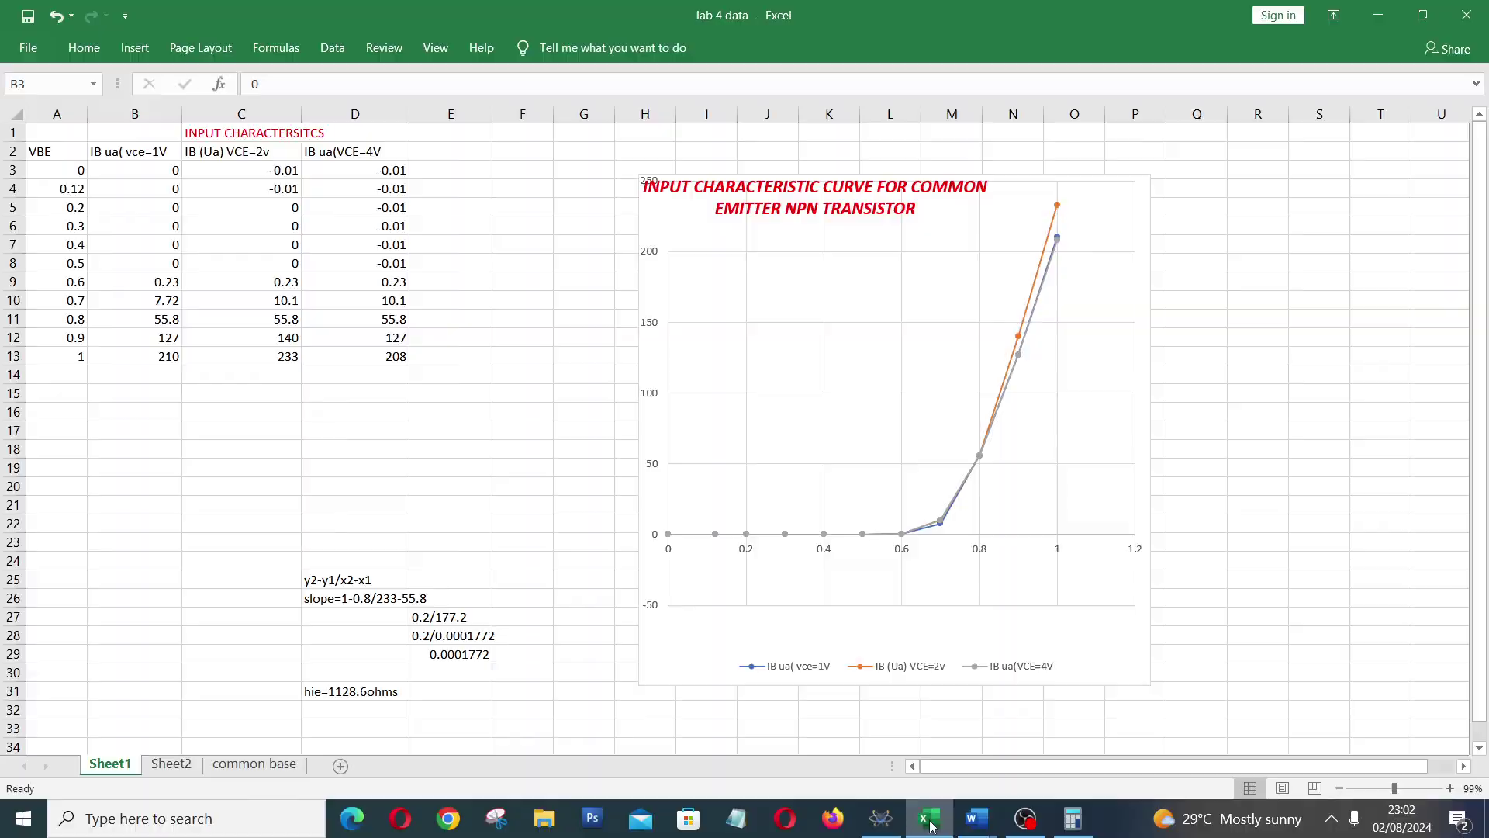
click(932, 826)
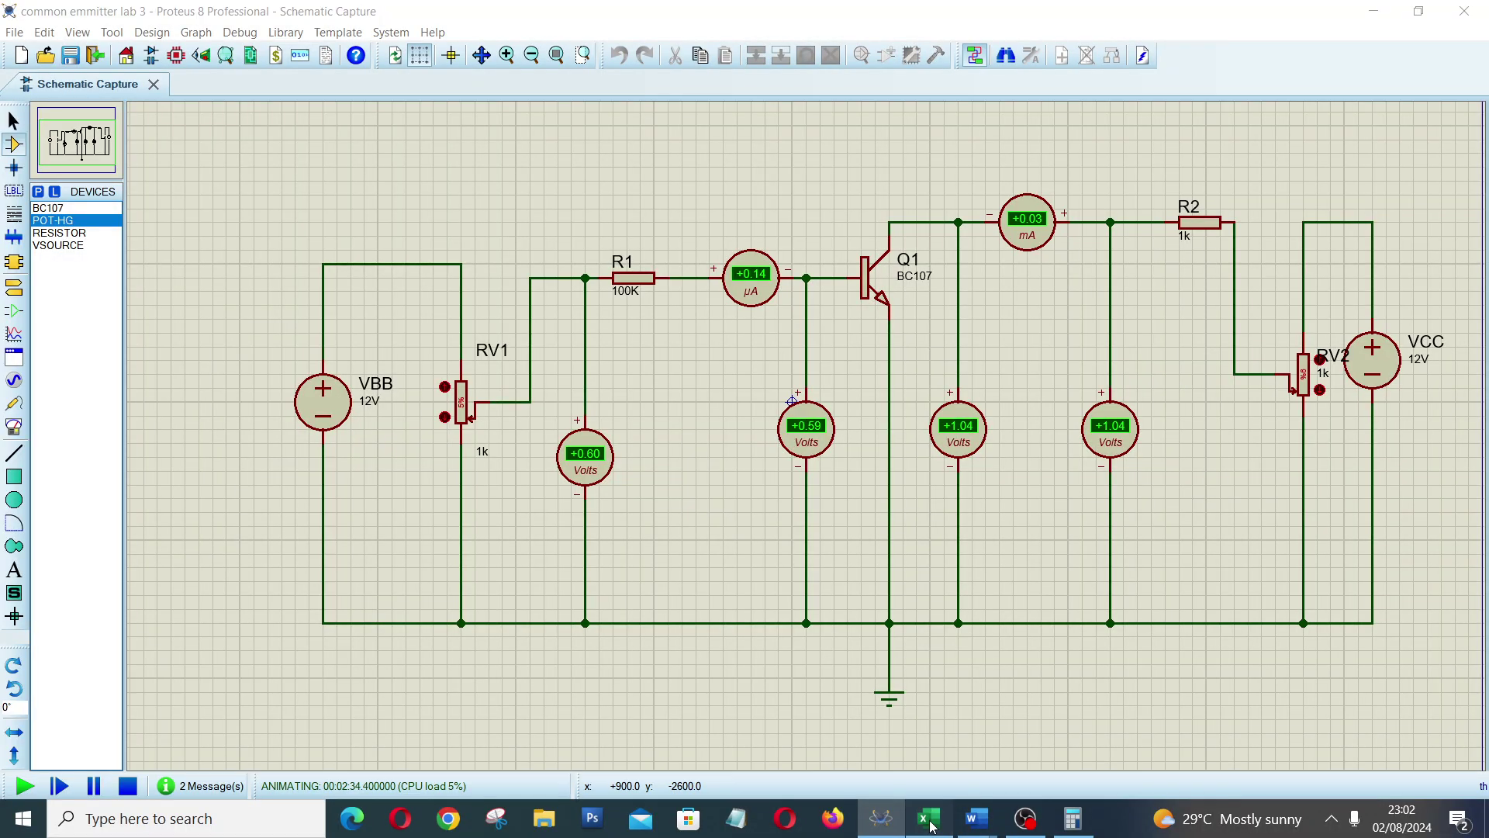
Step: Switch to the lab 4 data workbook and enter 0.14 in B9 as the VCE=1V base current
click(932, 825)
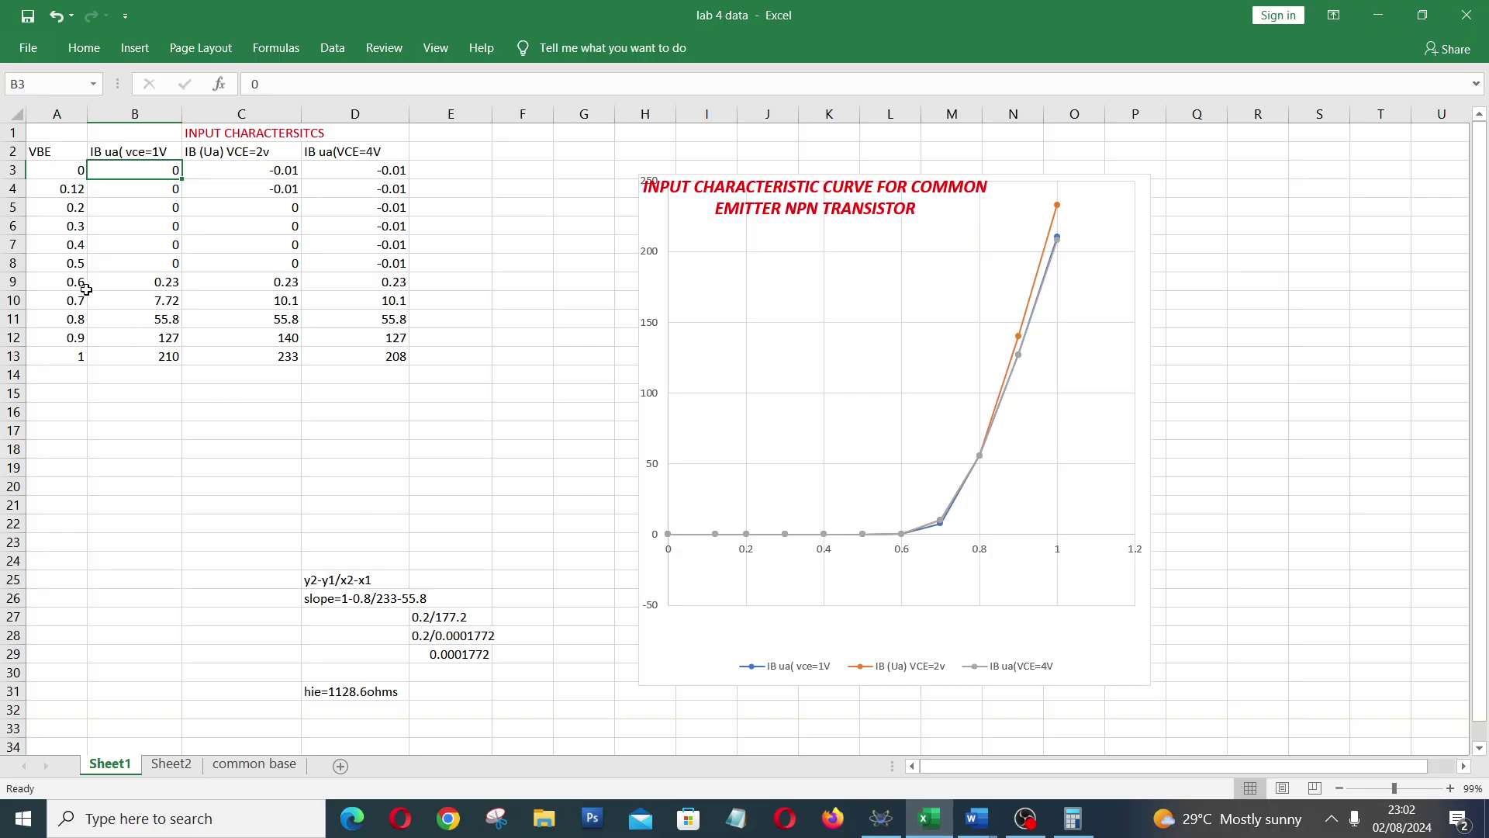
click(169, 283)
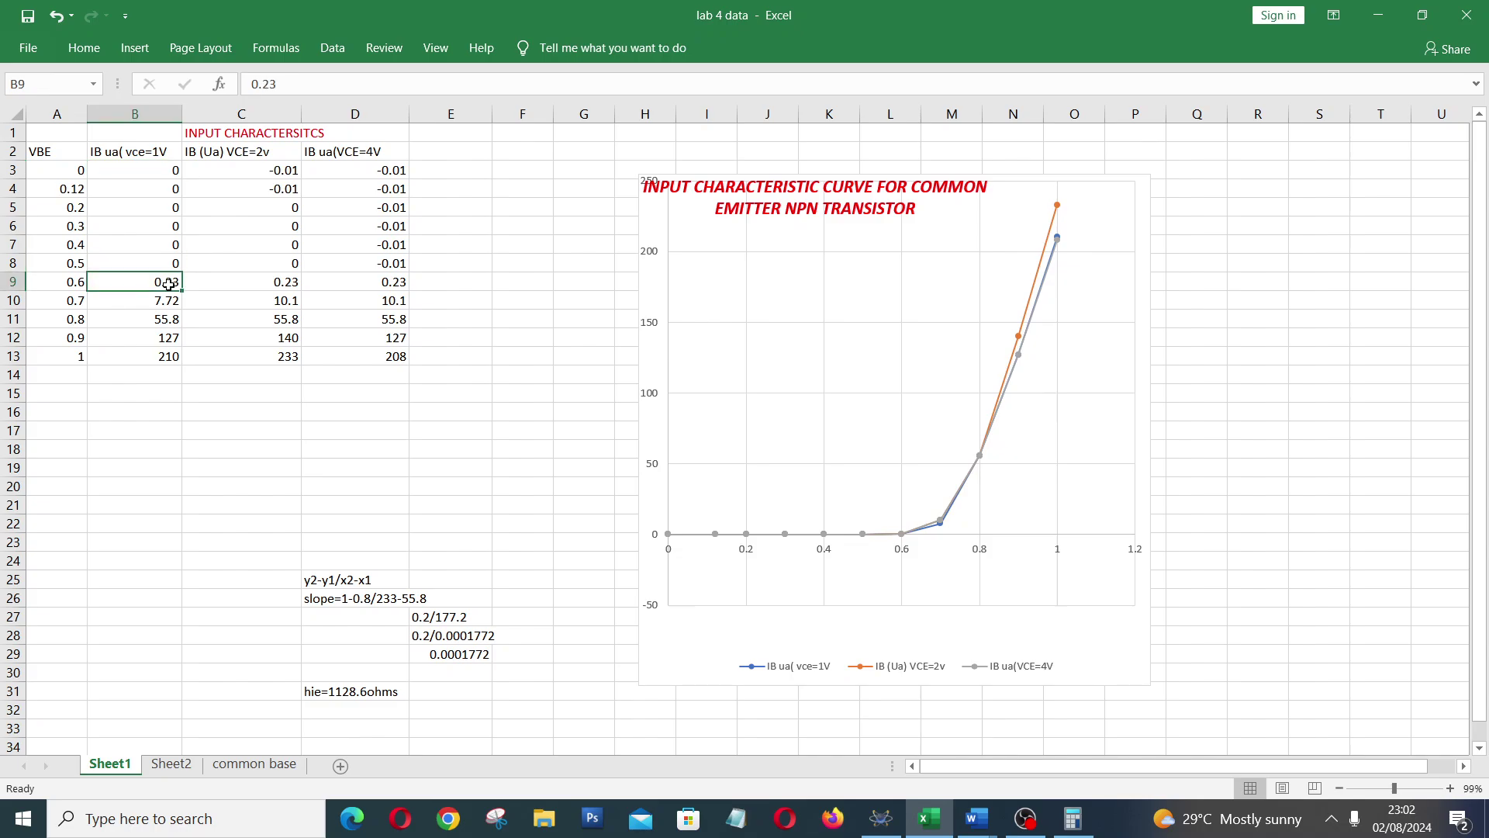
text(0.14)
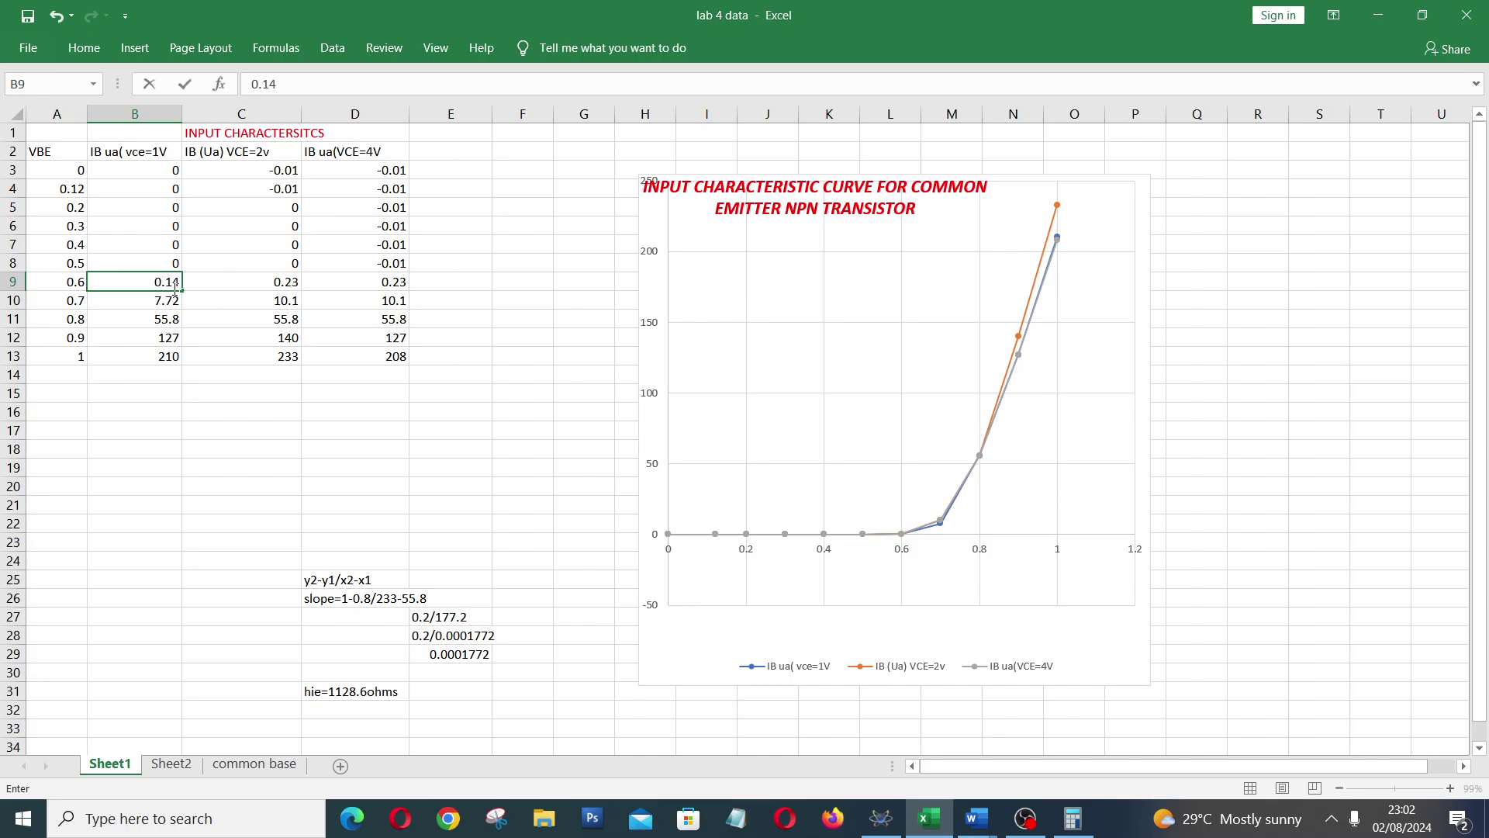
click(174, 398)
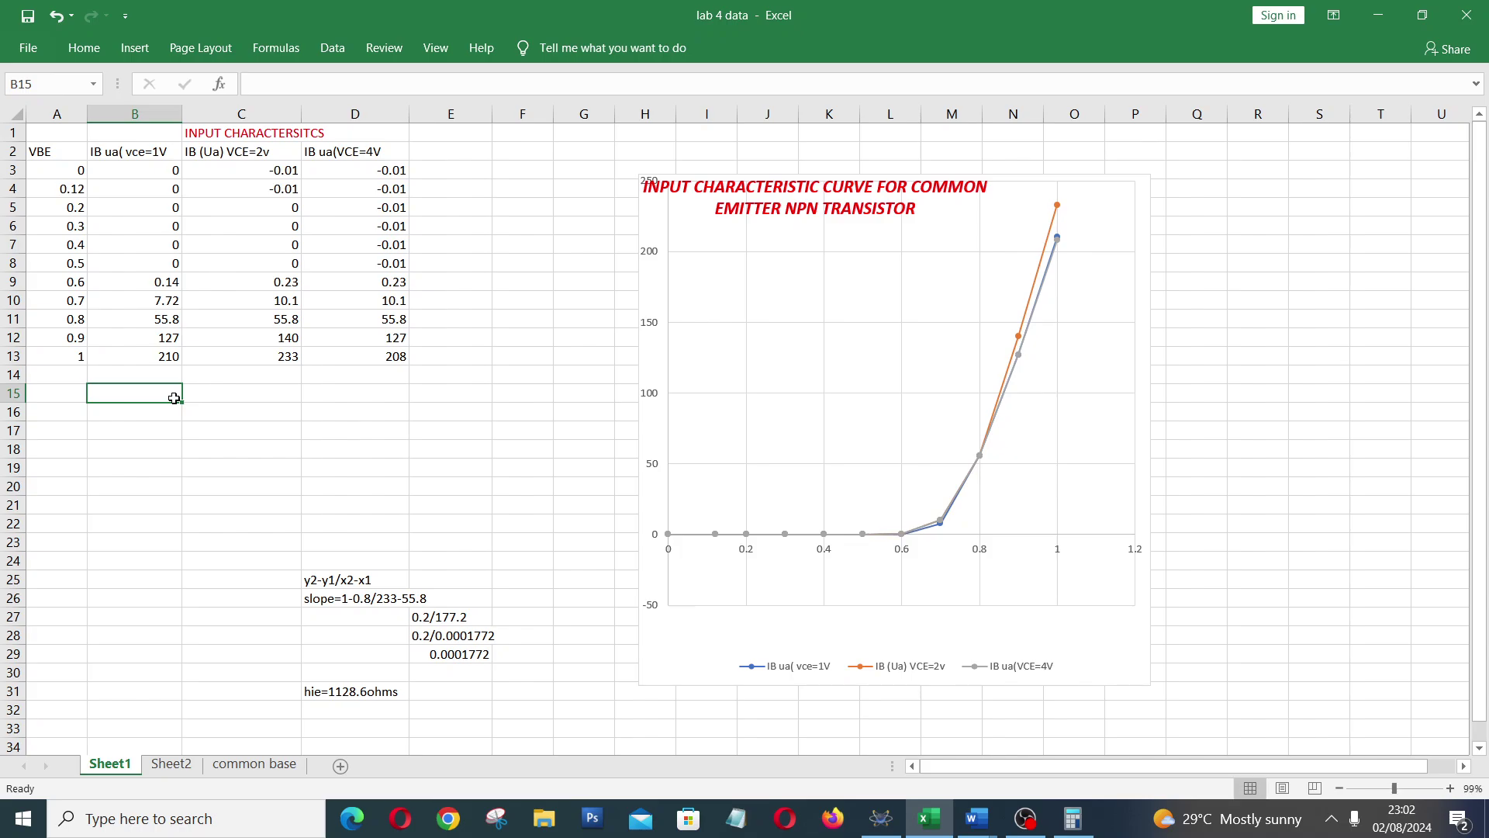
Step: Check the base-emitter voltmeter in Proteus and change the VBE value in A9 to 0.59 in Excel
click(69, 288)
click(880, 820)
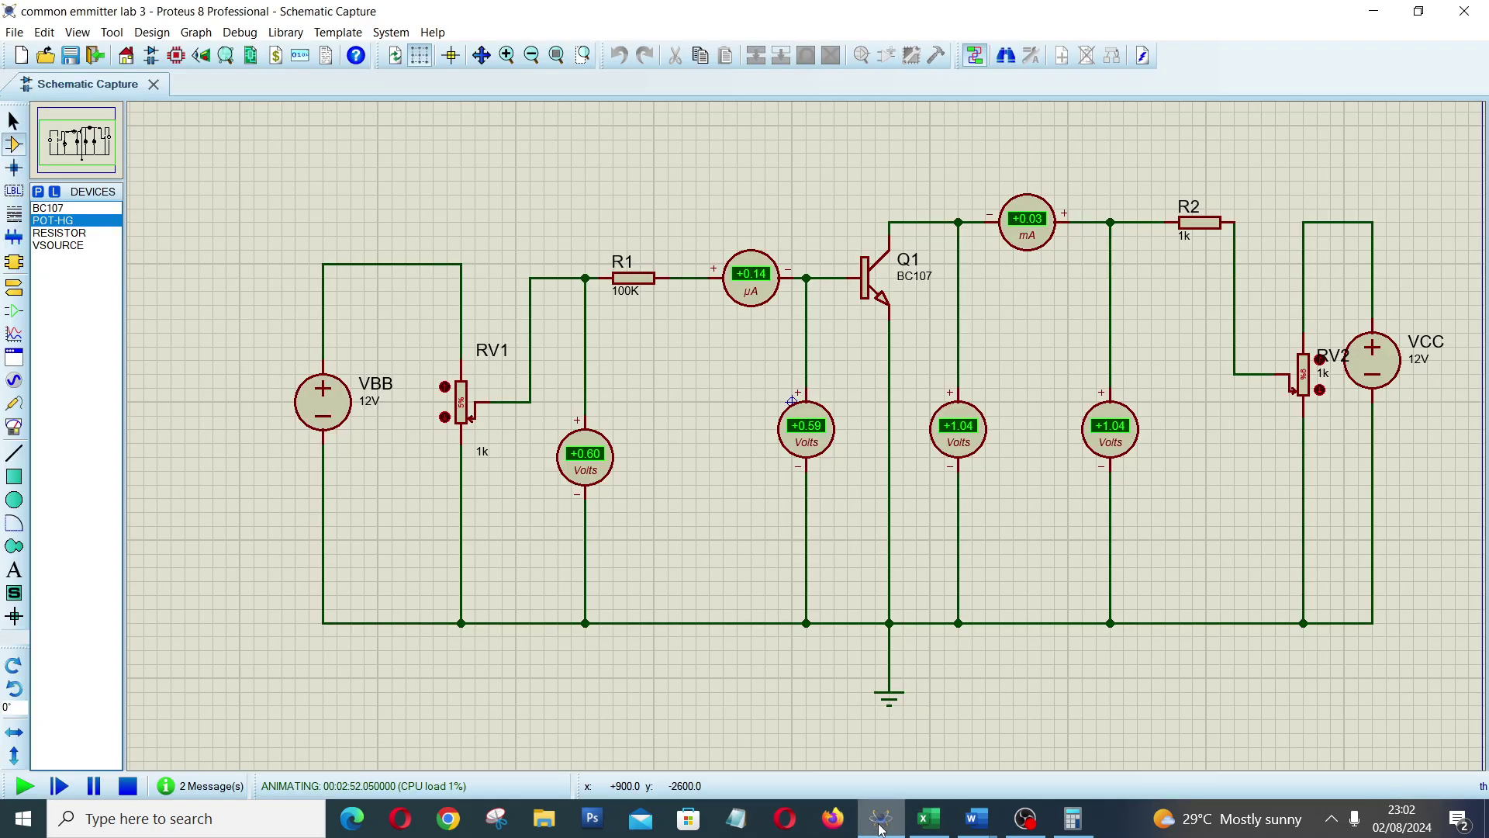
click(881, 830)
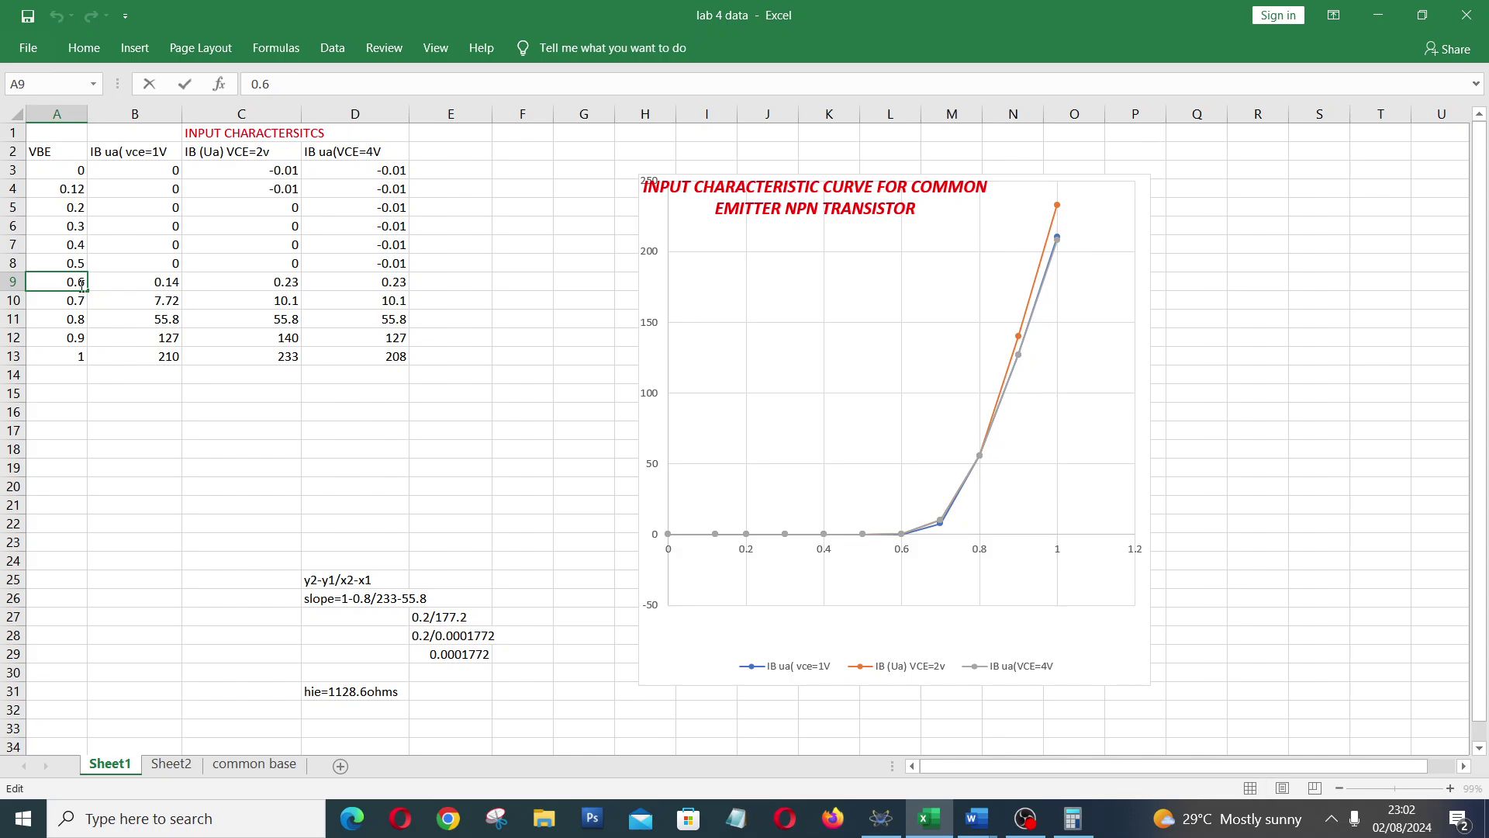
text(59)
key(Delete)
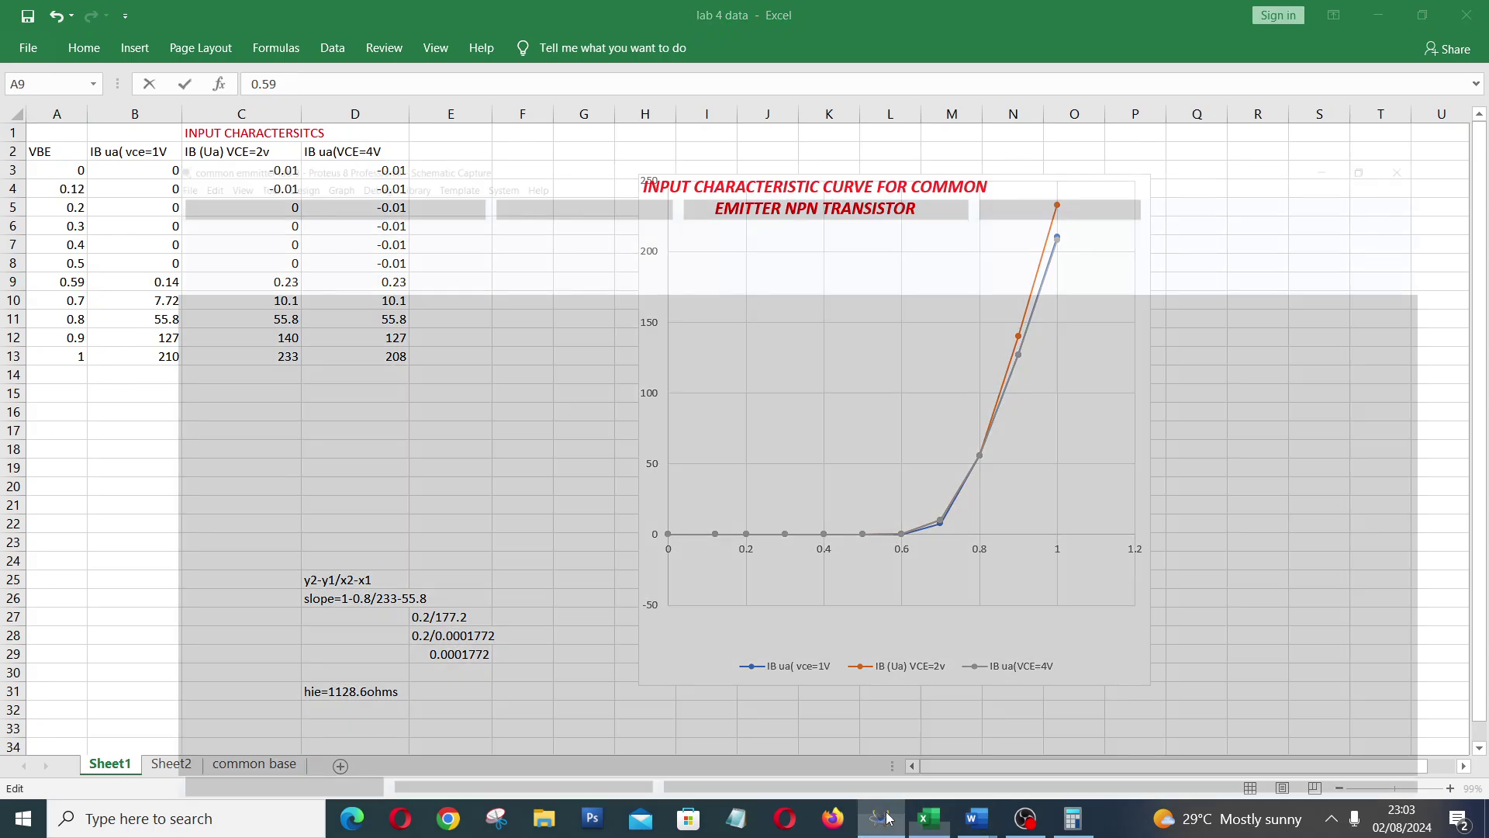
Step: Return to Proteus and vary potentiometers RV2 and RV1 to try other collector and base supply settings
click(902, 717)
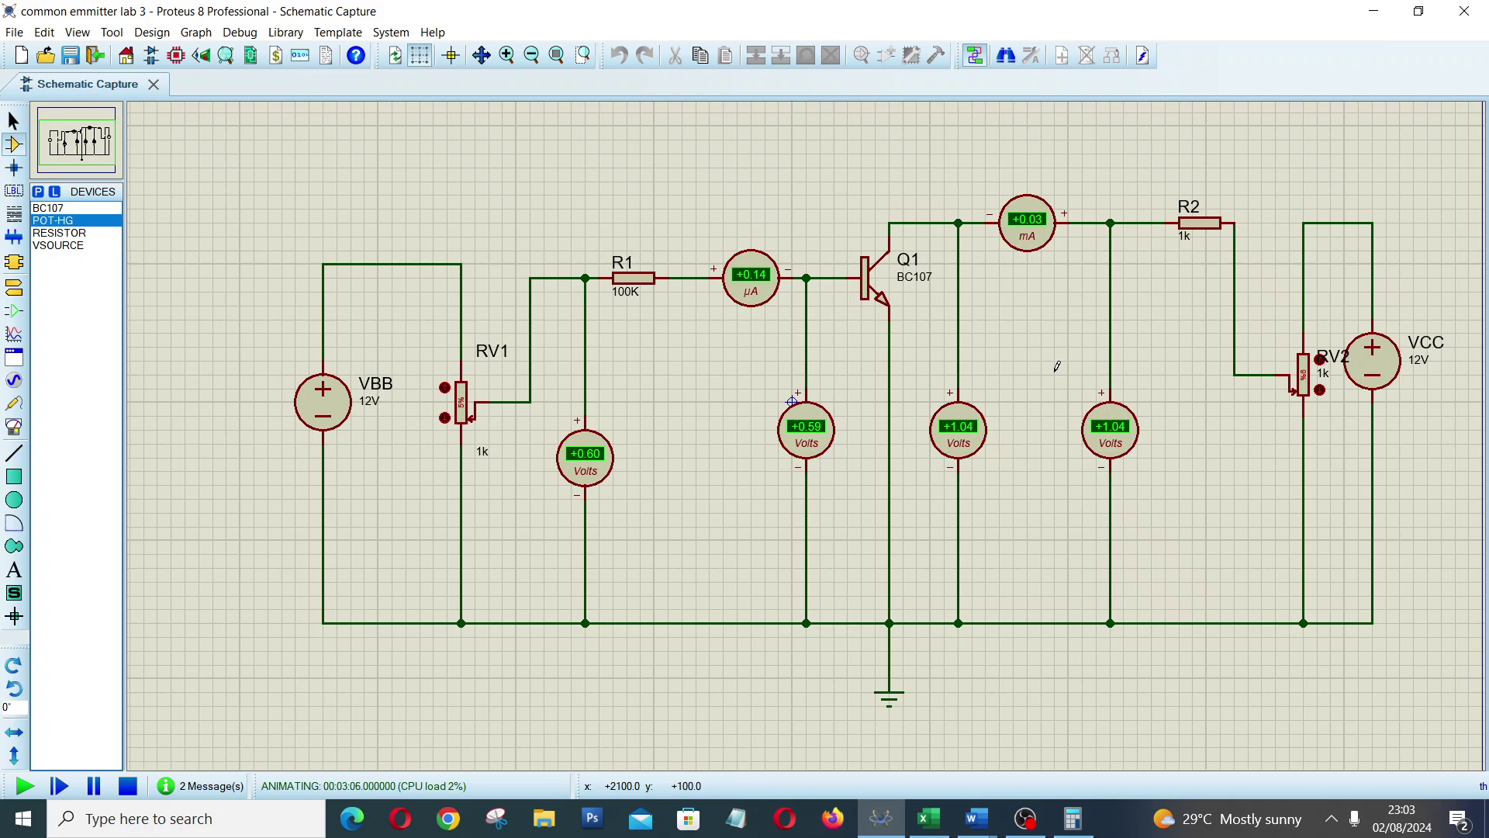
click(1320, 361)
click(447, 419)
click(447, 419)
click(1321, 363)
click(445, 388)
click(445, 388)
click(446, 388)
click(443, 390)
Step: Switch back to Excel, commit the A9 entry and fill the VBE heading from A2 across to D2
click(927, 822)
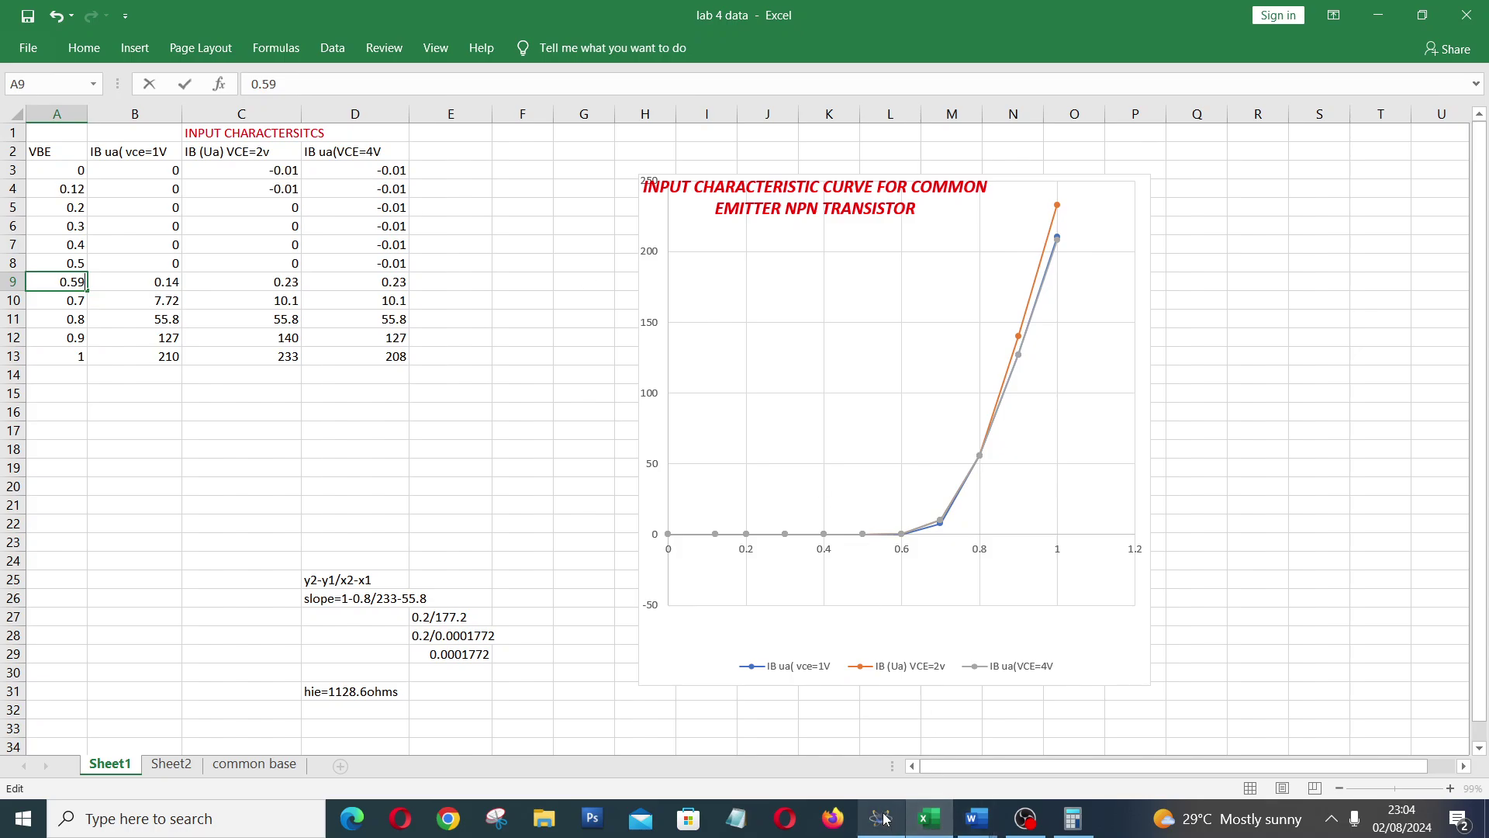
mouse_move(884, 818)
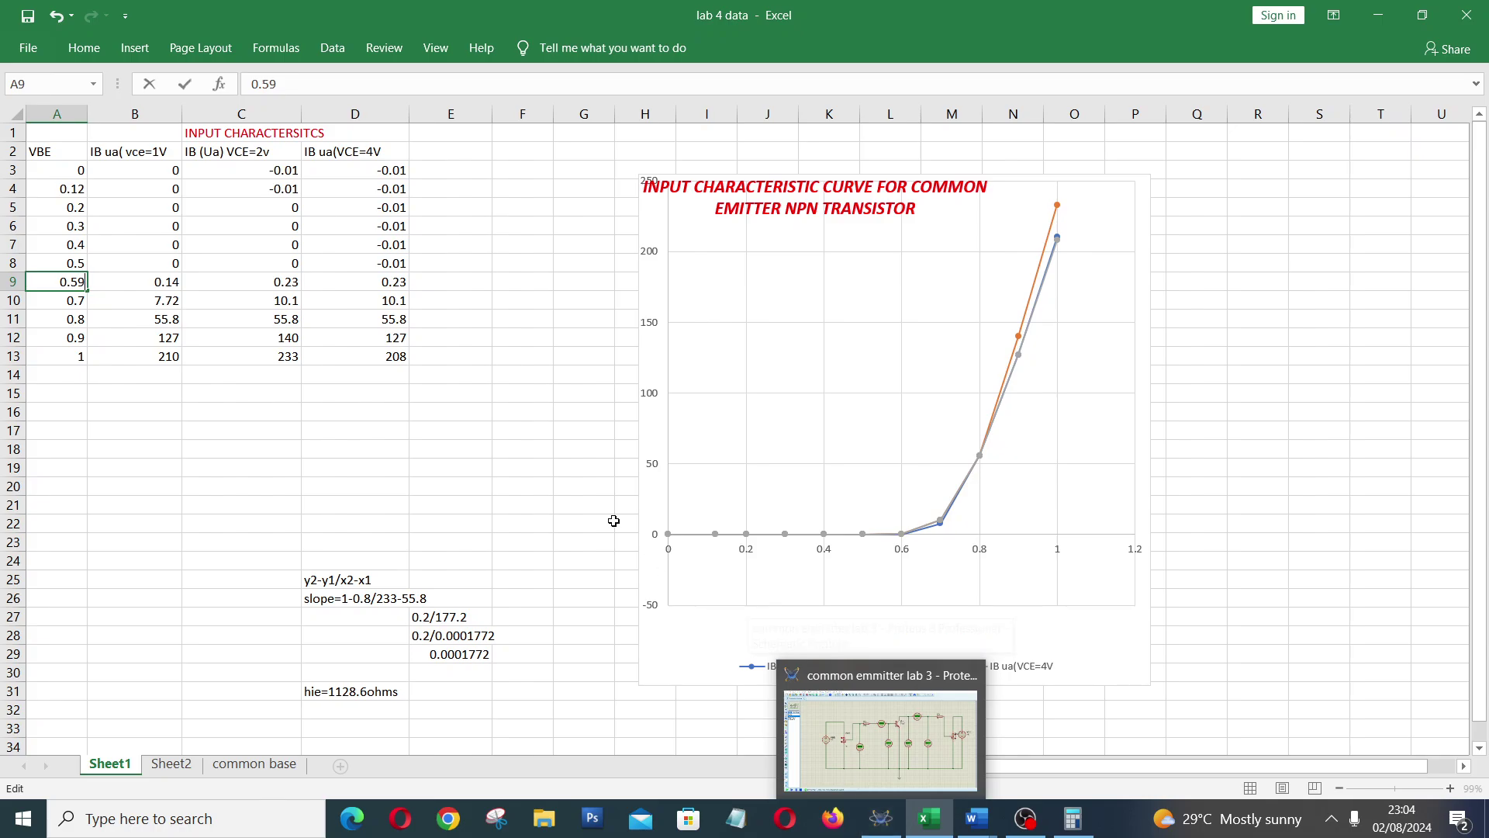
click(369, 359)
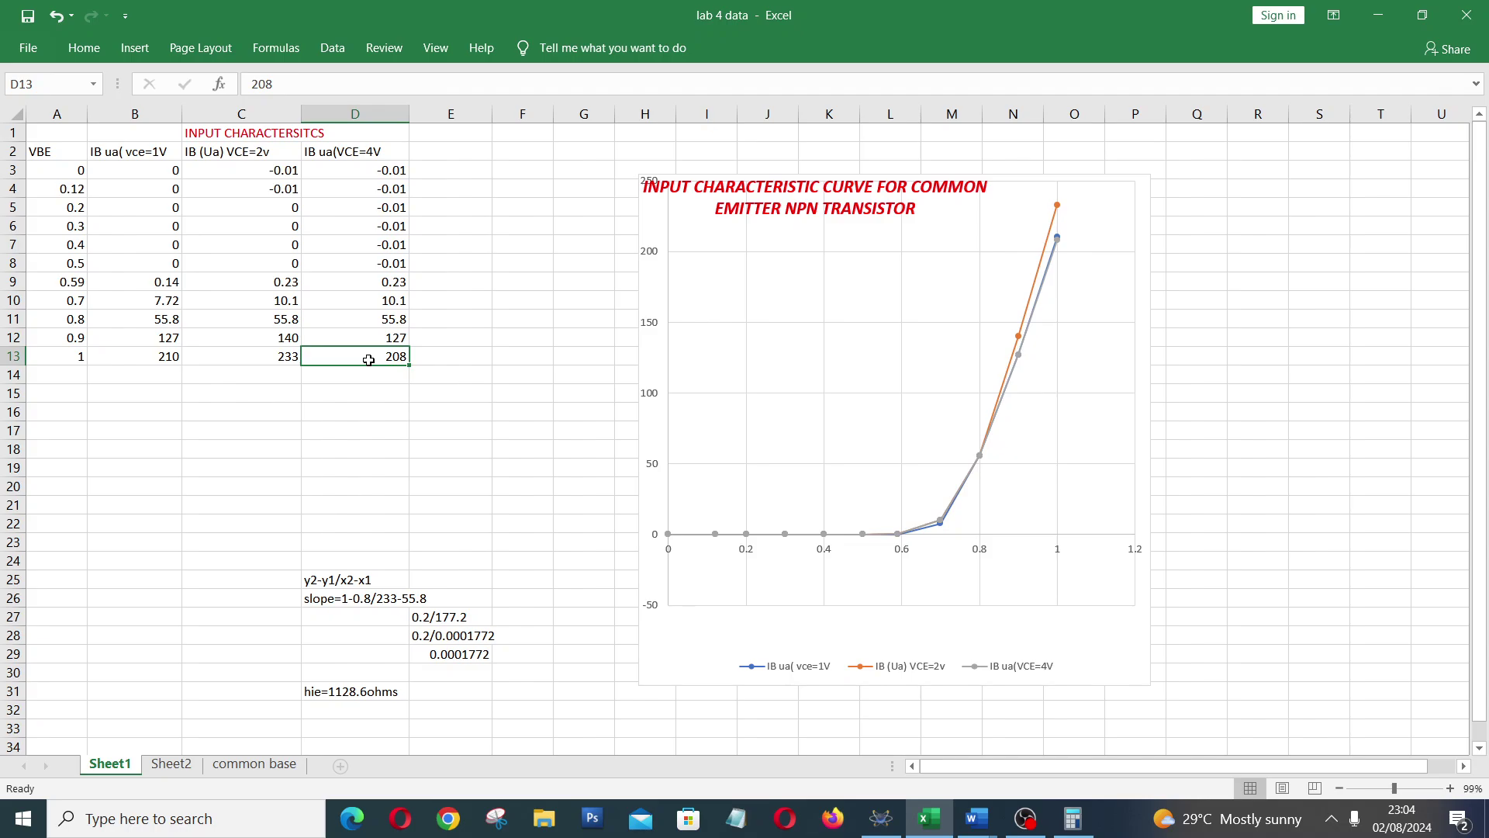
click(52, 132)
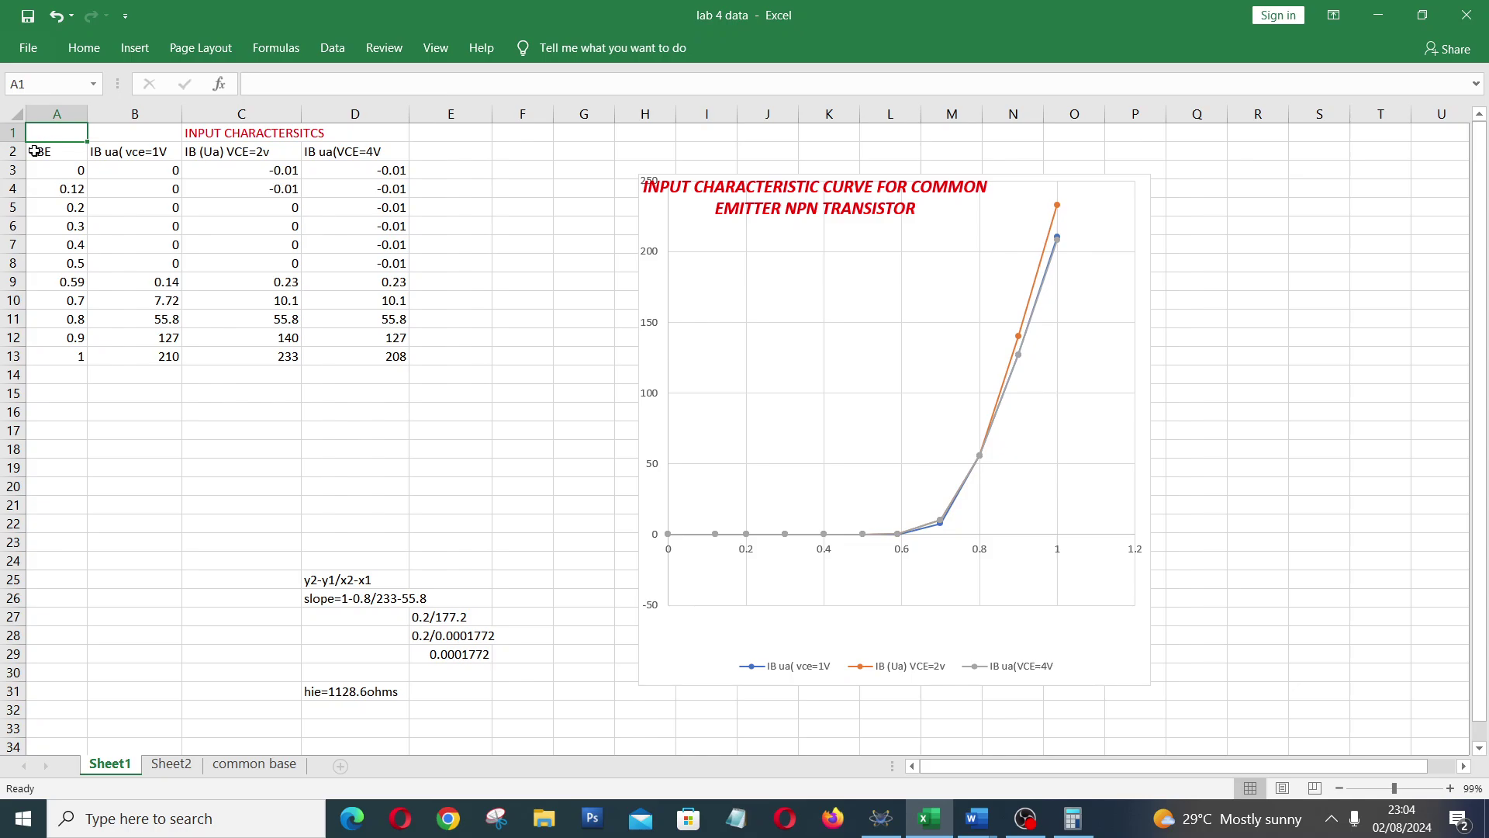
click(35, 151)
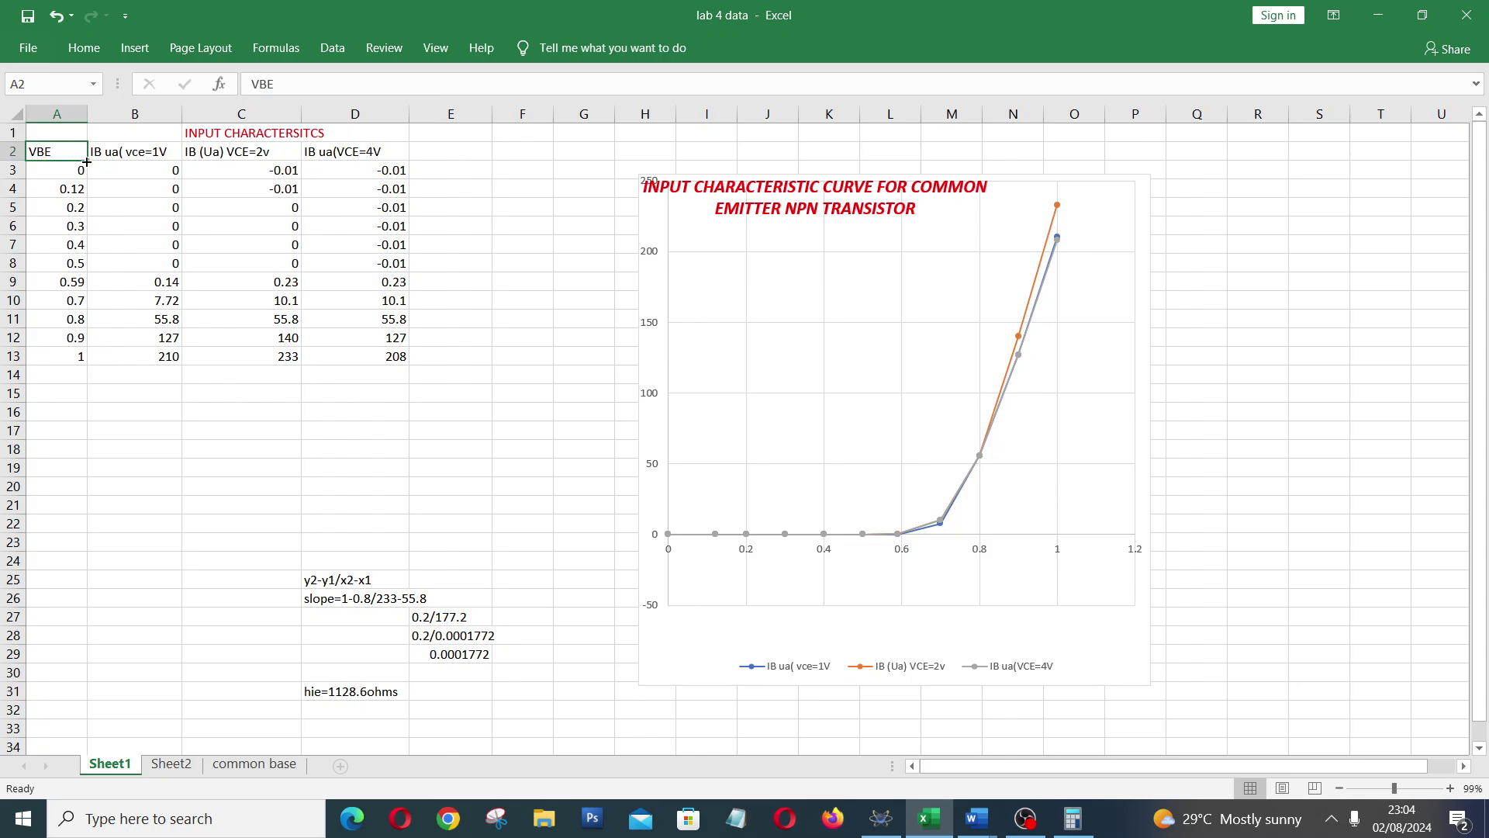
drag(86, 157, 373, 225)
drag(389, 281, 389, 282)
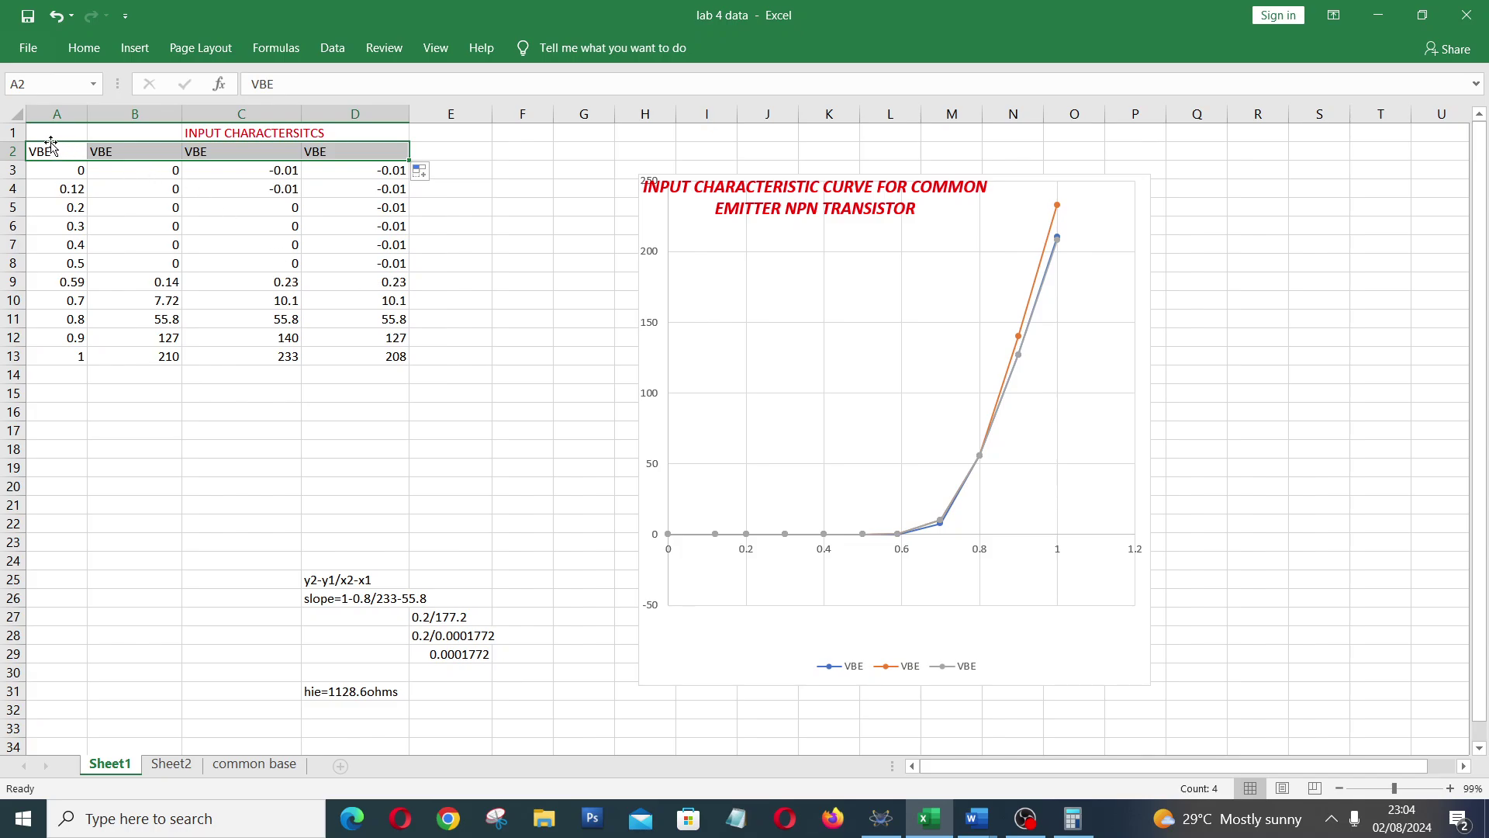
Step: Insert a Scatter with Straight Lines chart from A2:D13 with the first column as X values, and enlarge it beside the existing chart
drag(31, 156, 333, 356)
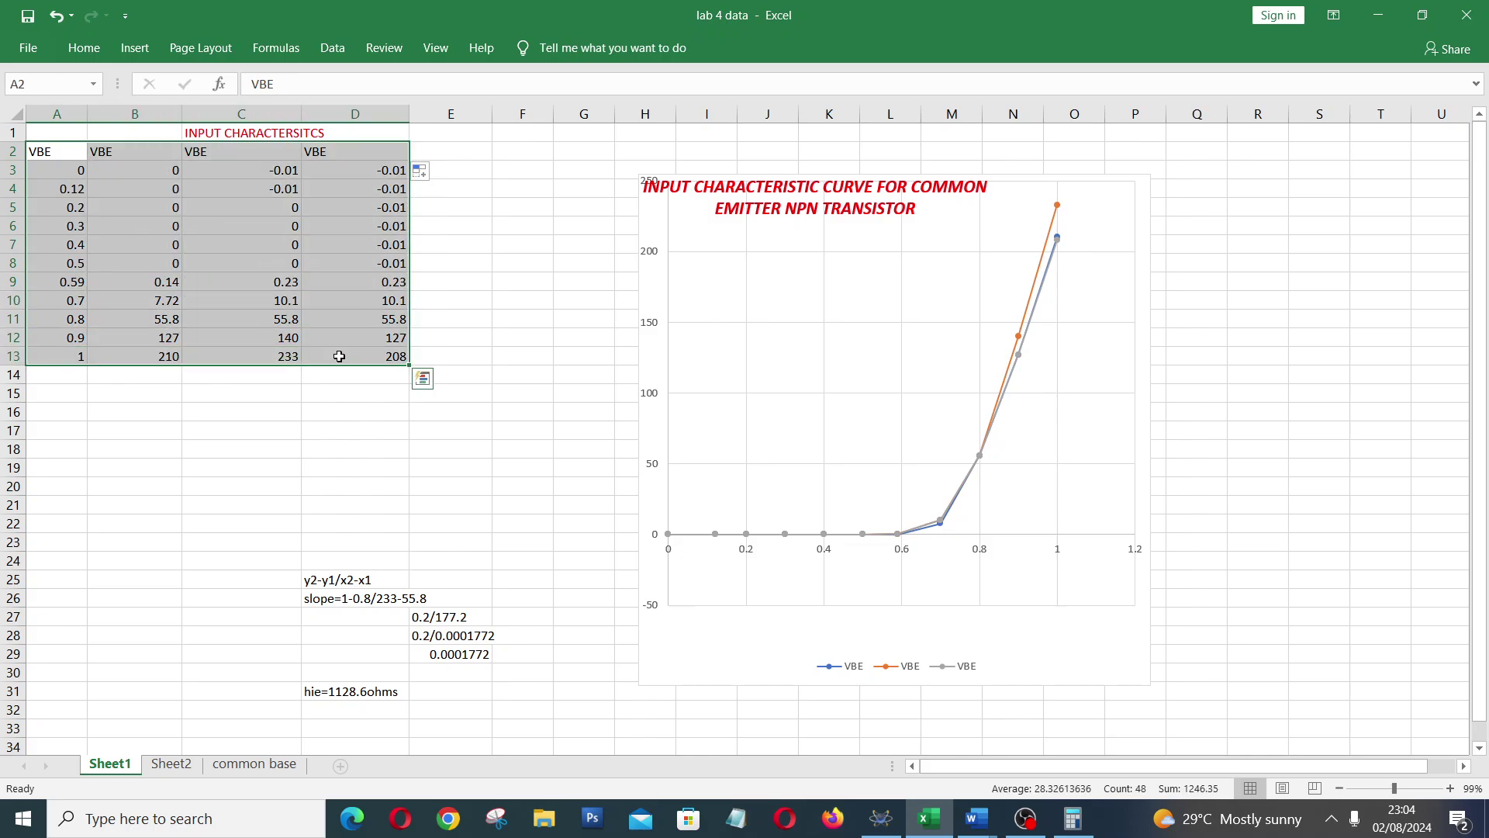
click(130, 60)
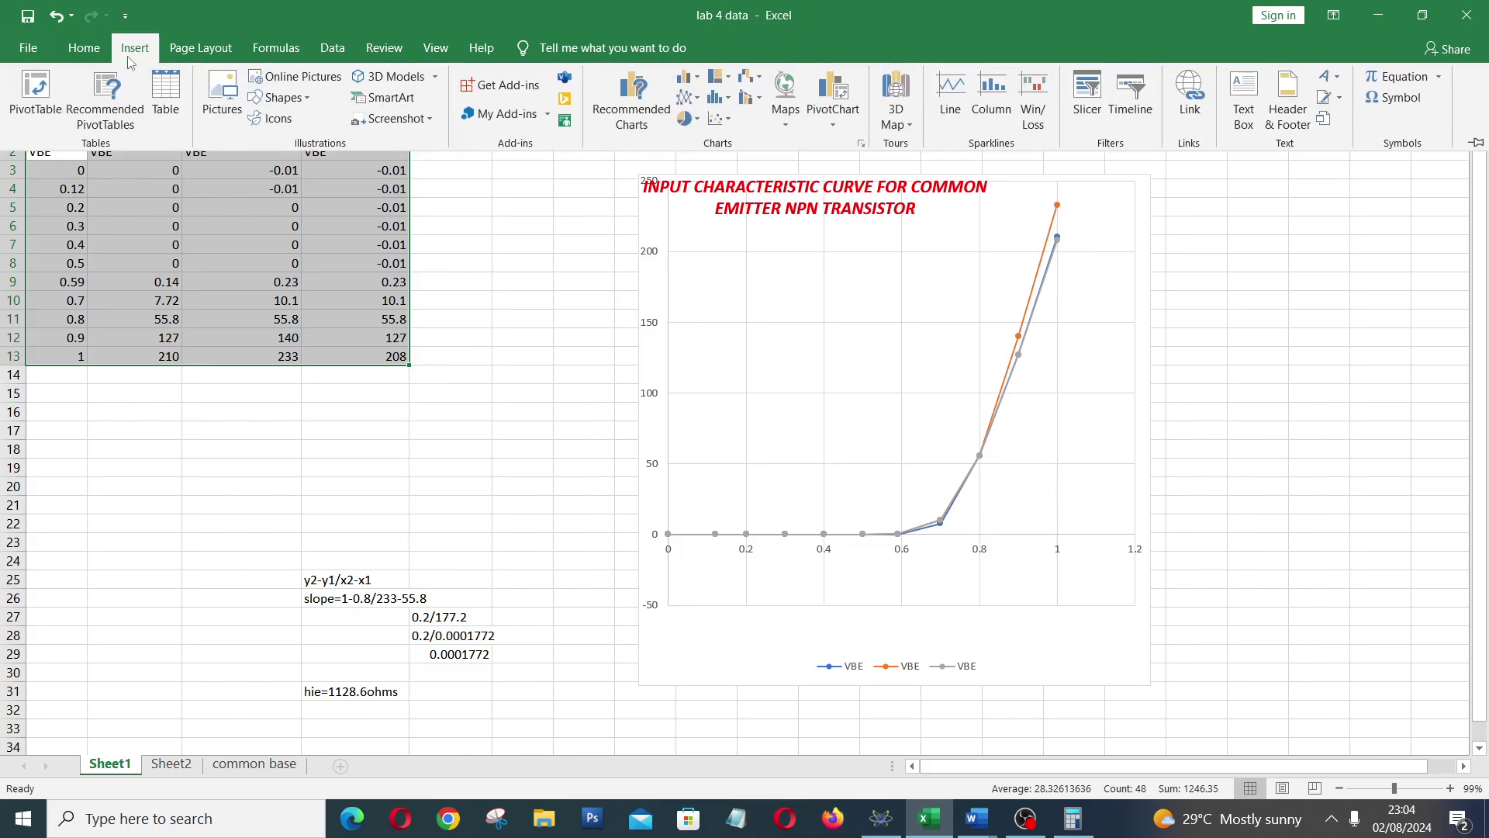
click(721, 120)
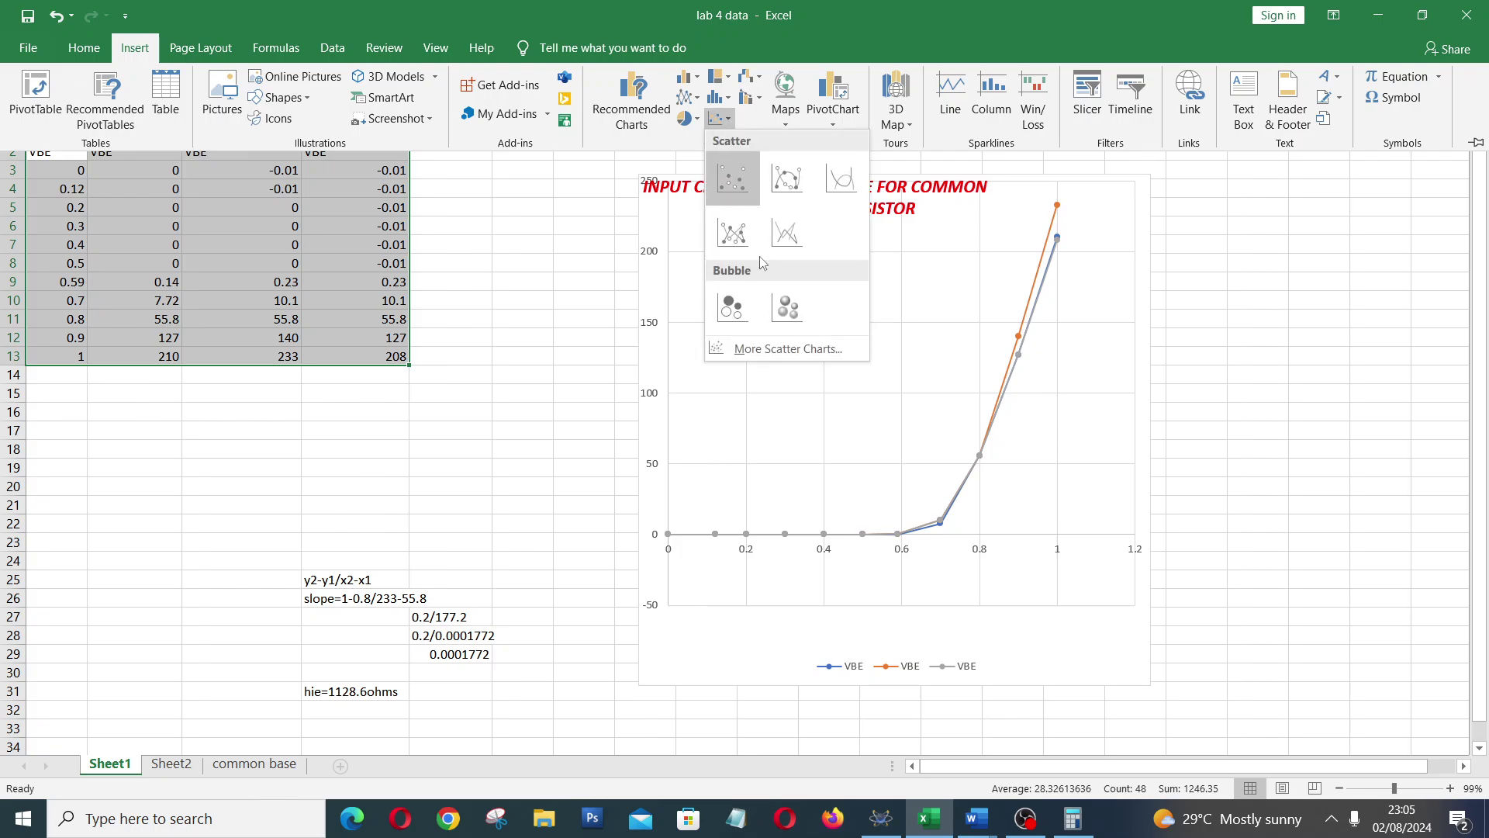
click(785, 347)
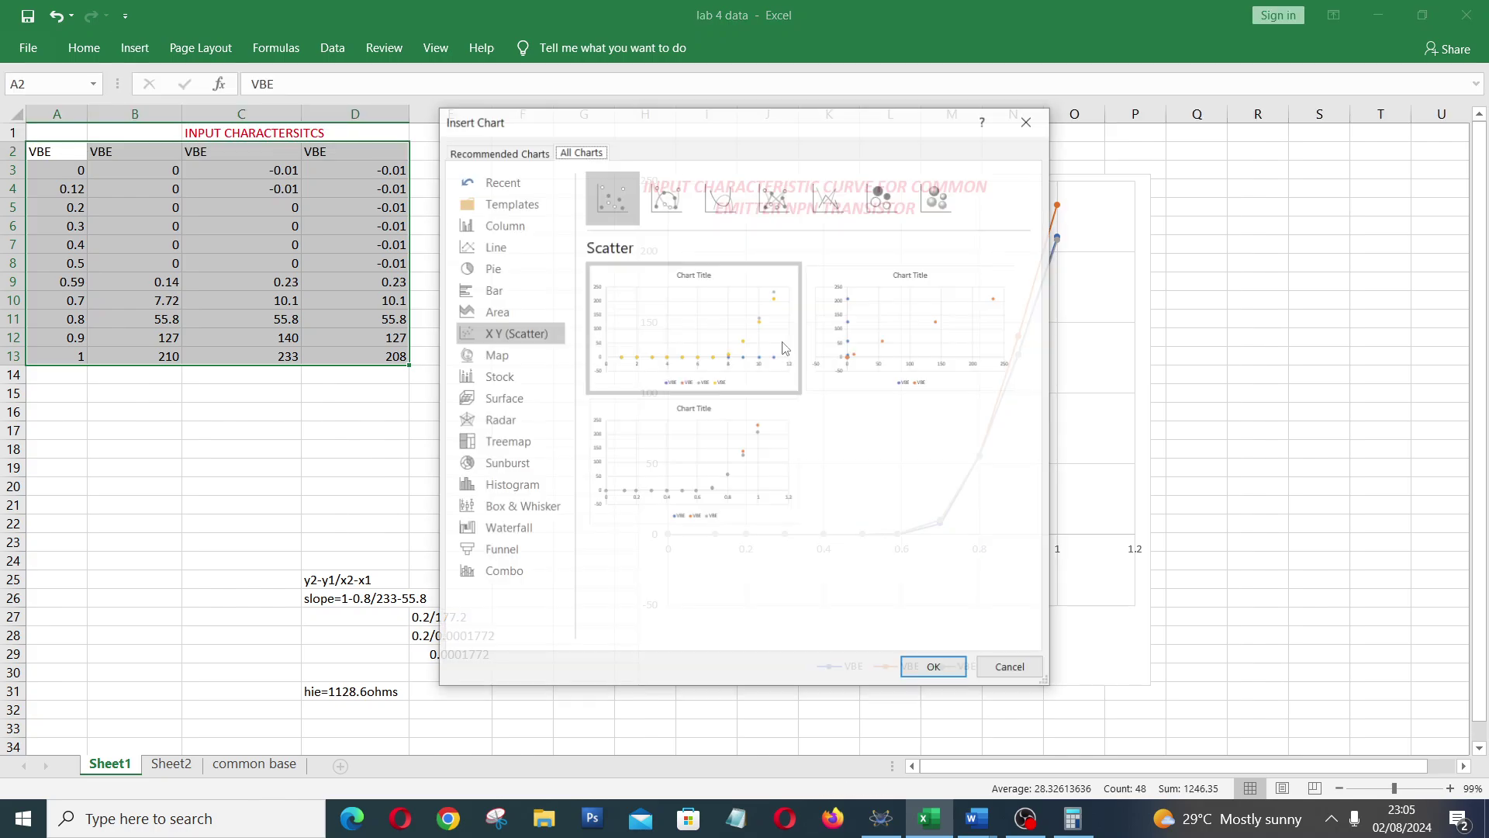
click(827, 196)
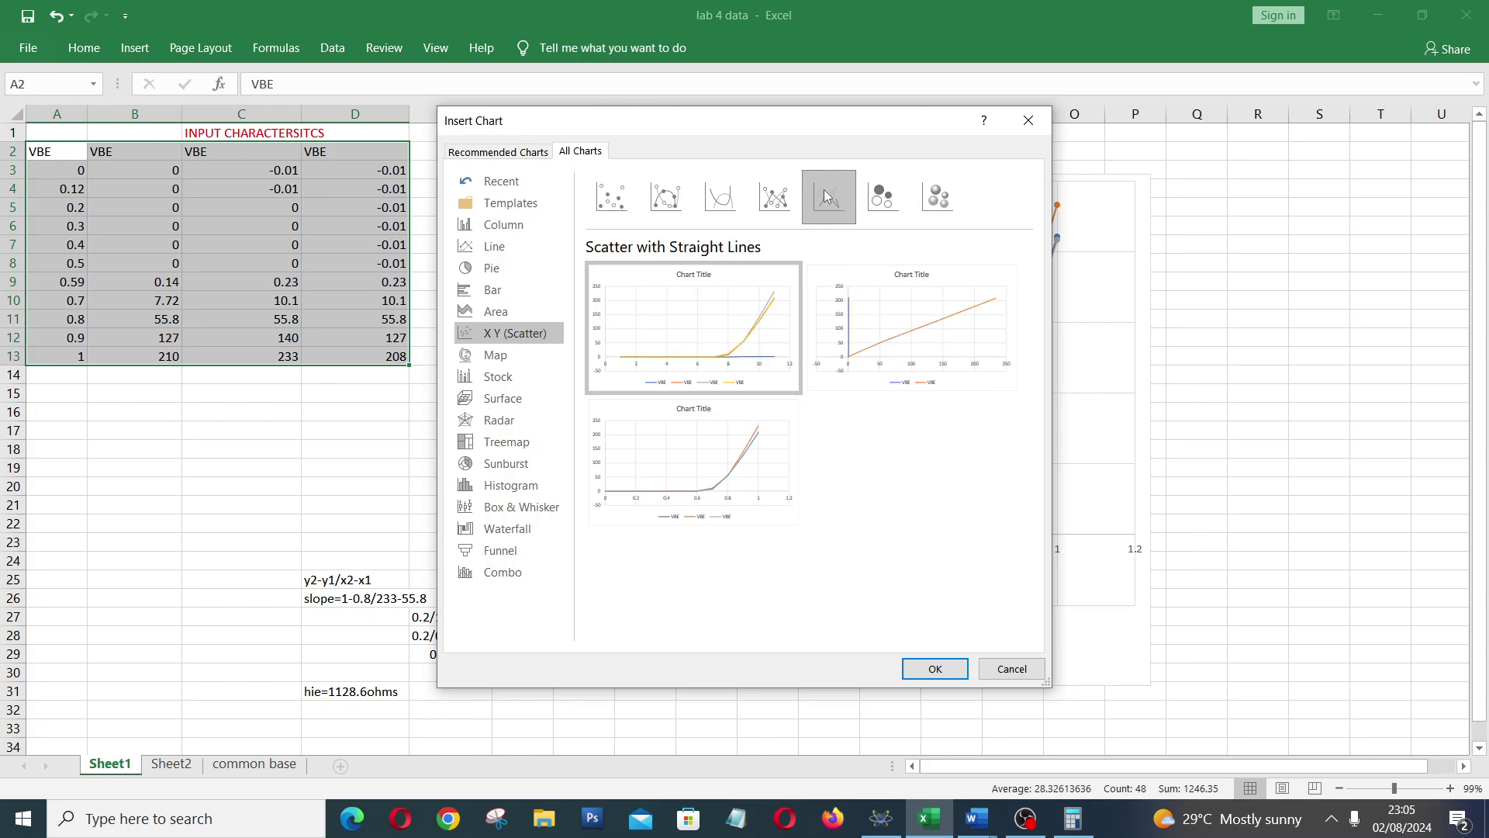
click(915, 667)
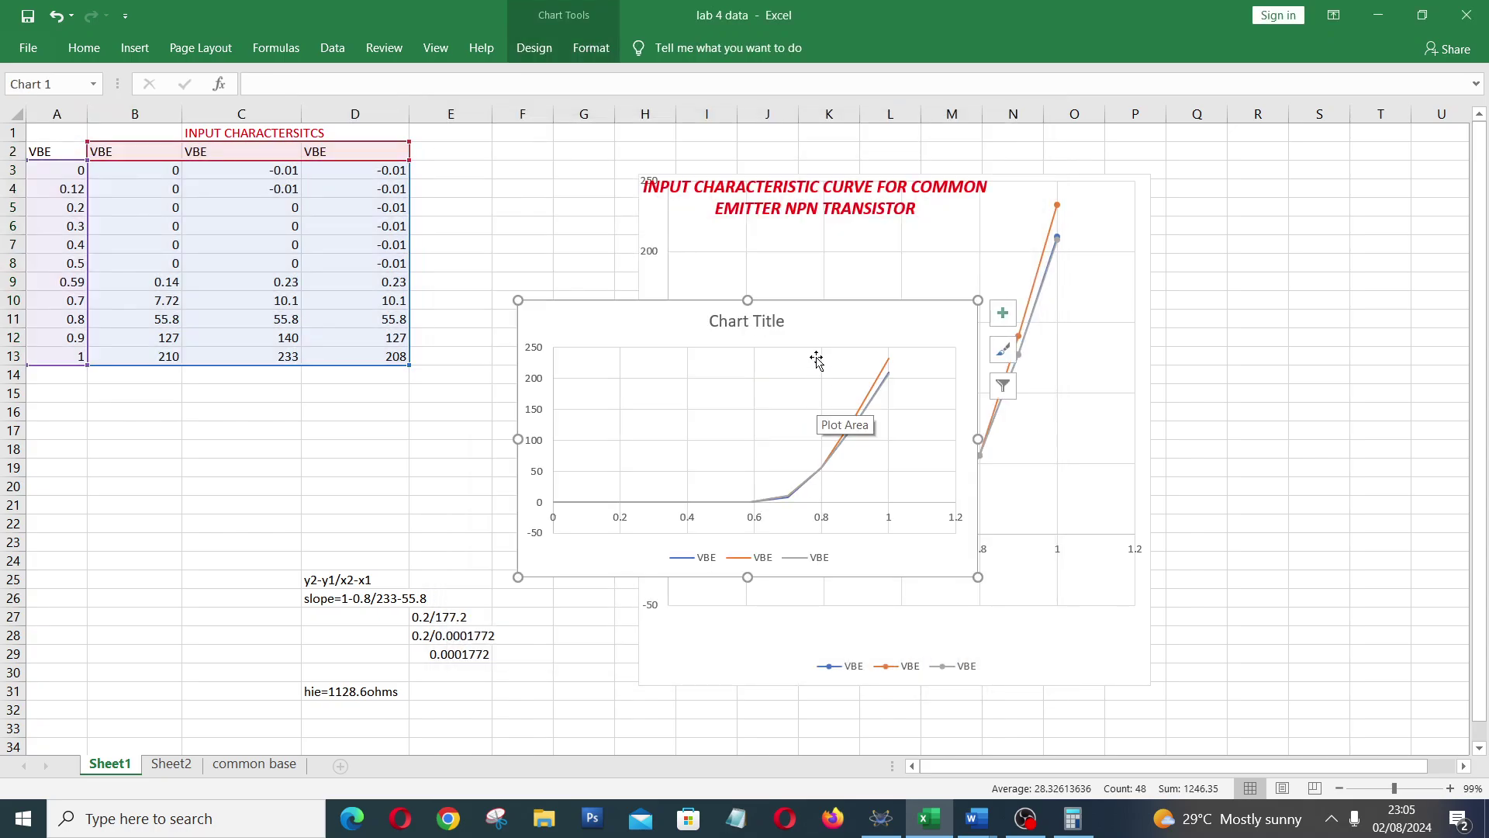
drag(749, 320, 368, 348)
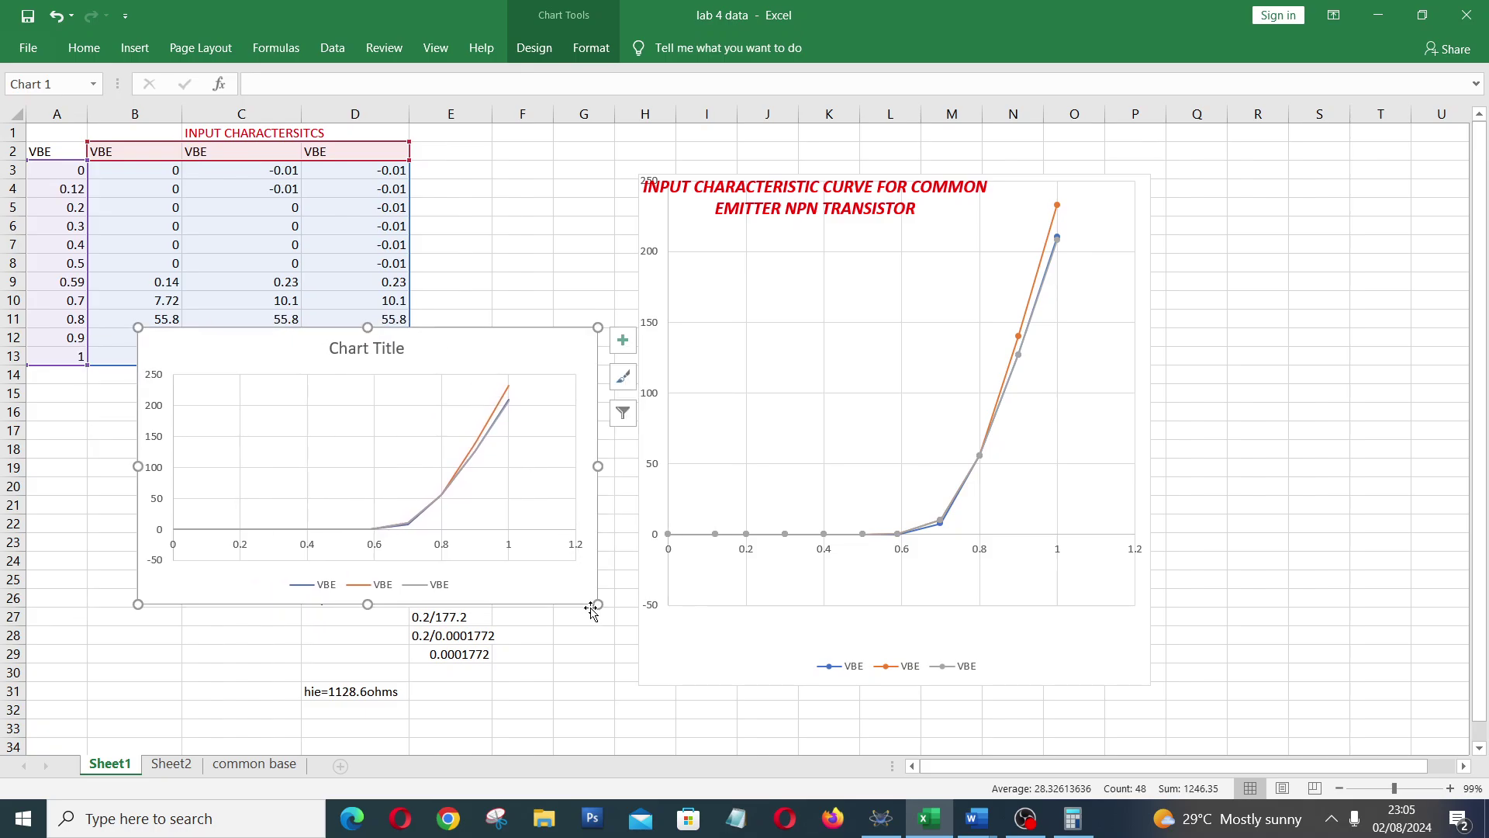
drag(598, 605, 612, 678)
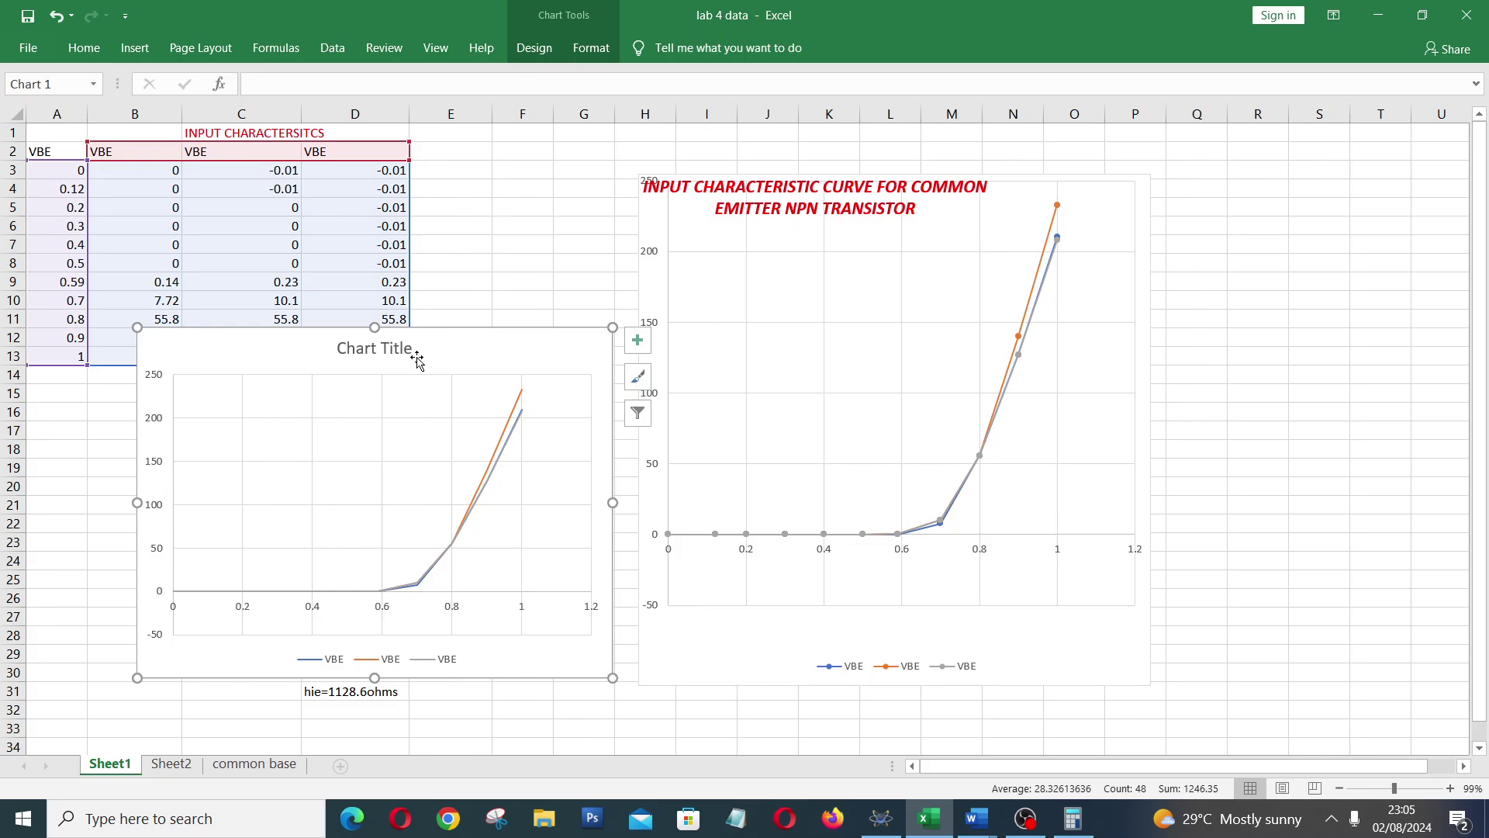
Step: Try to retitle the new scatter chart as INPUT
click(394, 349)
double_click(394, 348)
triple_click(403, 355)
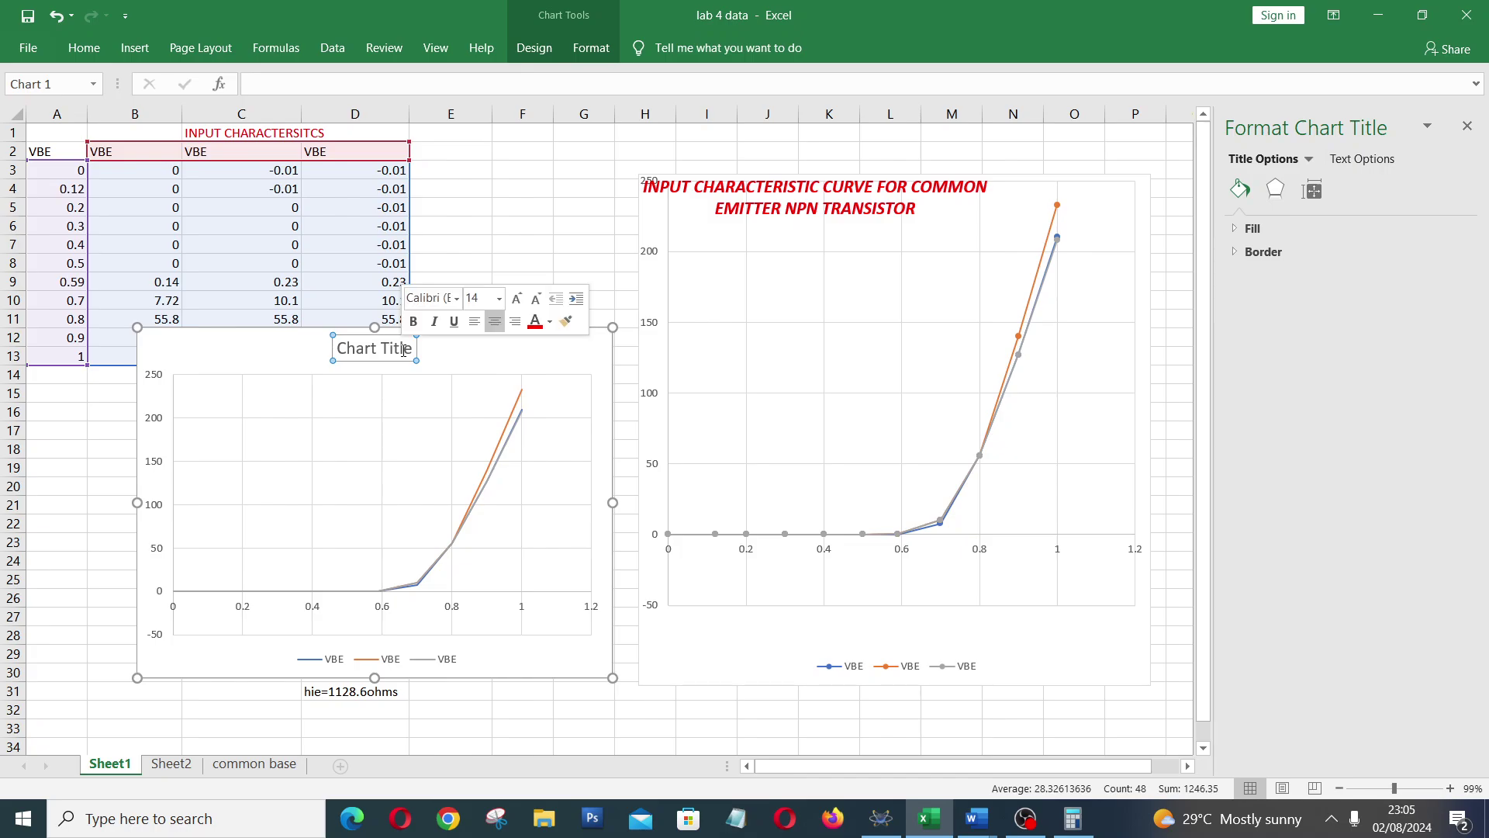
click(403, 350)
key(BackSpace)
key(BackSpace)
key(BackSpace)
key(BackSpace)
key(BackSpace)
key(BackSpace)
key(BackSpace)
key(BackSpace)
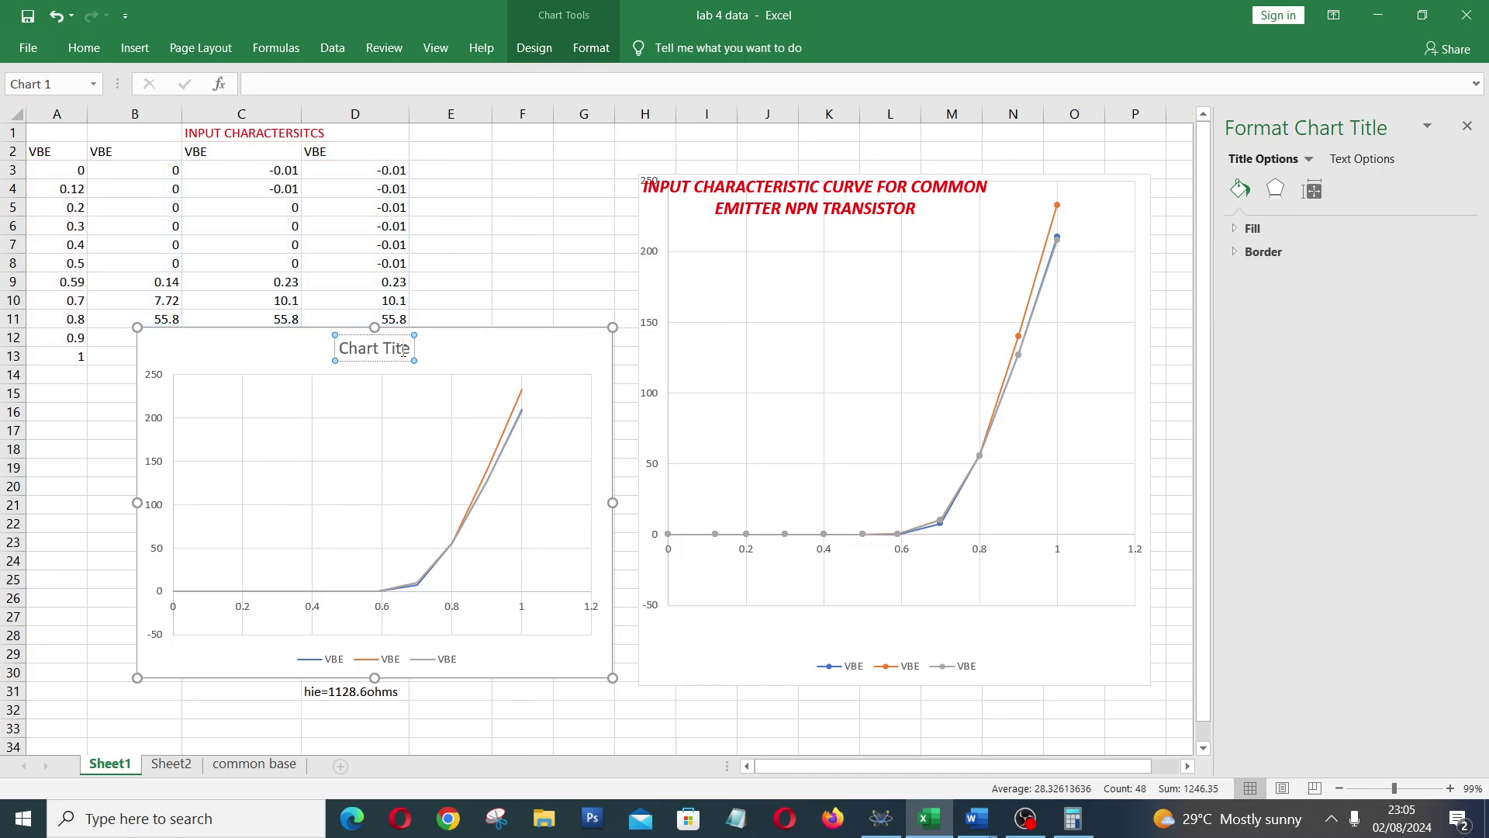
key(BackSpace)
key(BackSpace)
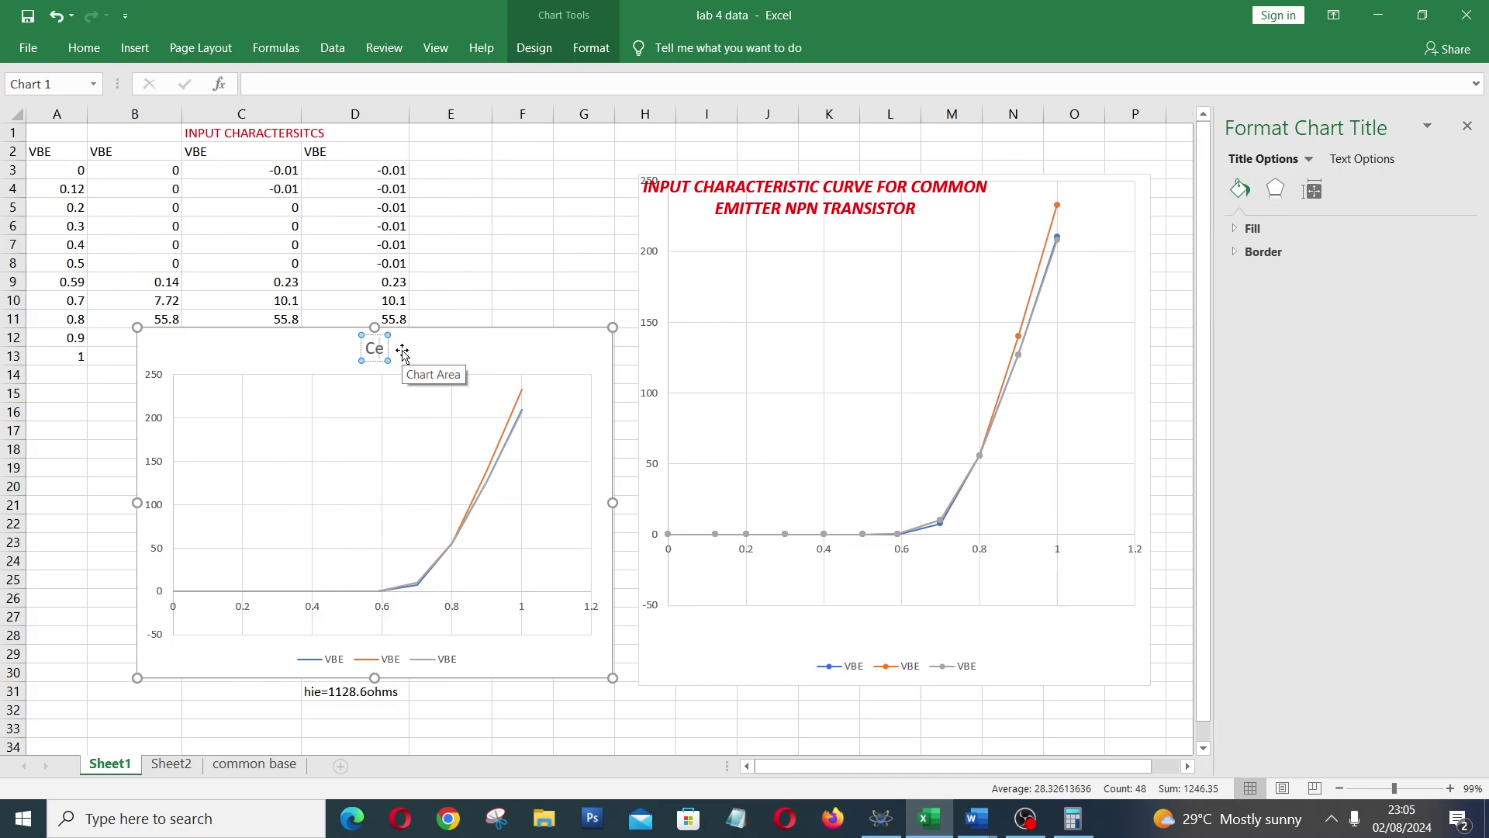
text(INPUT)
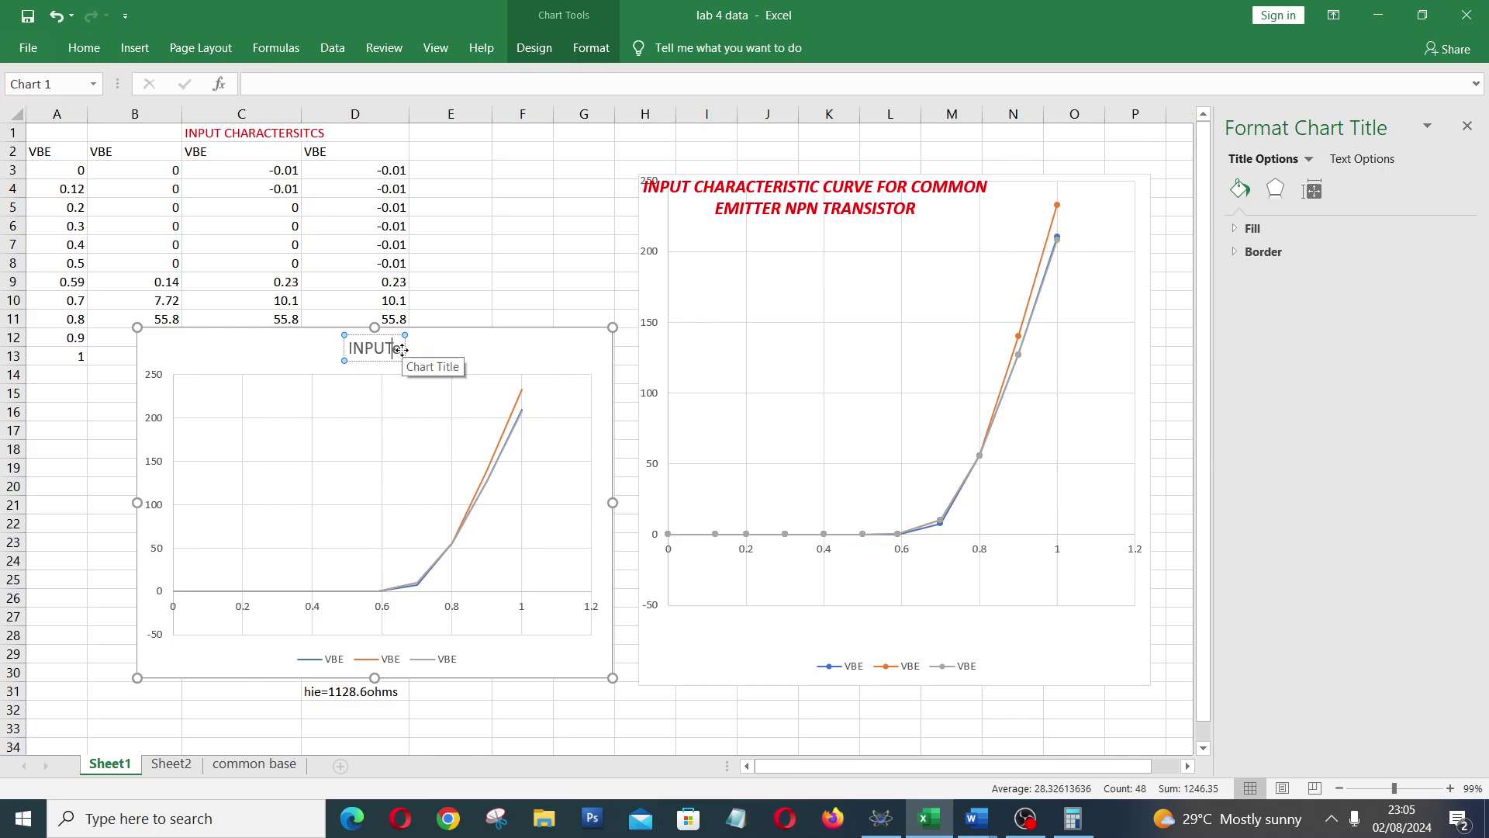
click(512, 287)
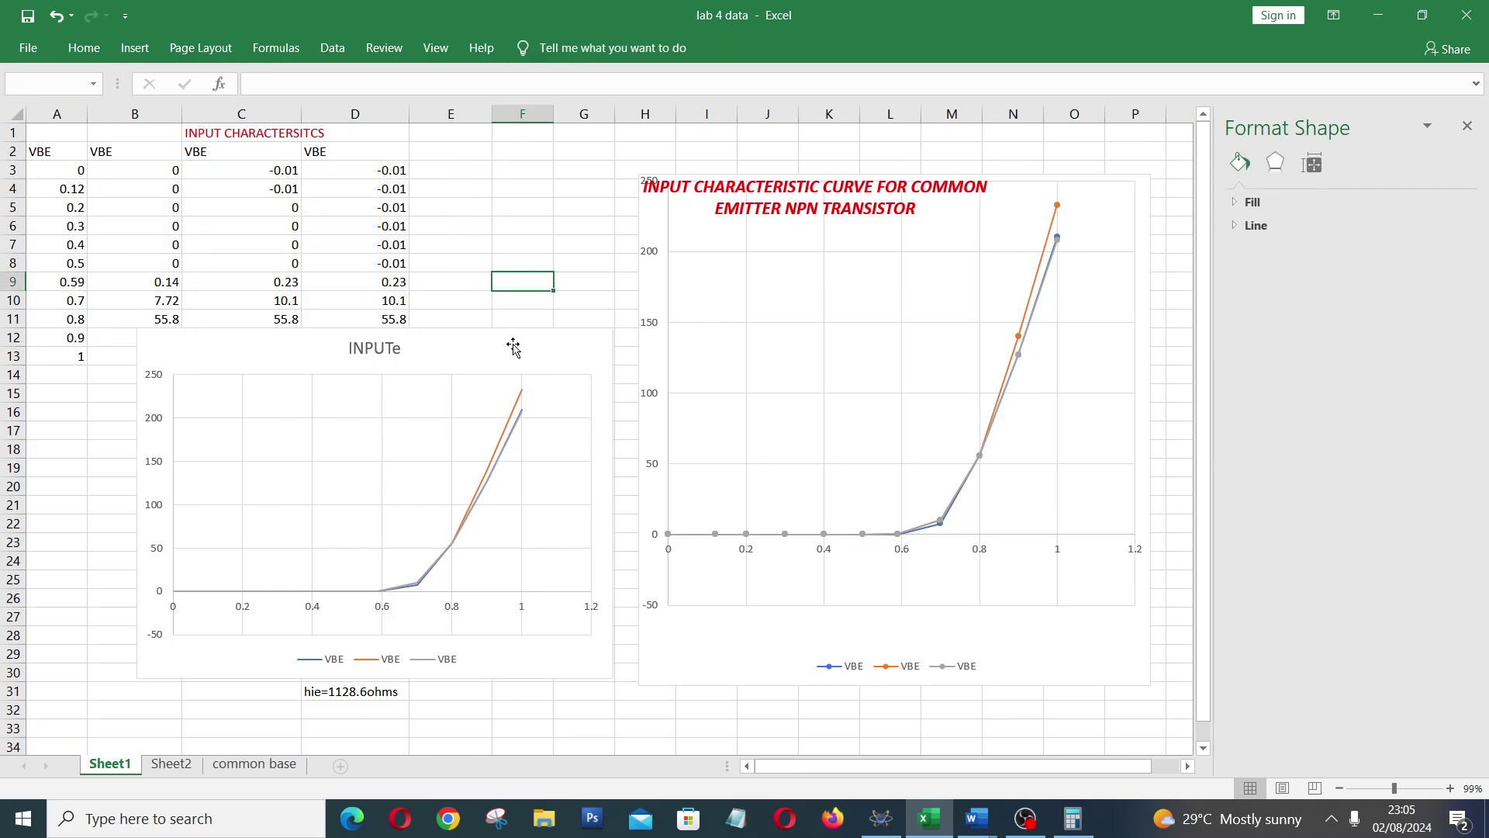
Step: Delete the new scatter chart and select the existing input characteristic chart
click(512, 346)
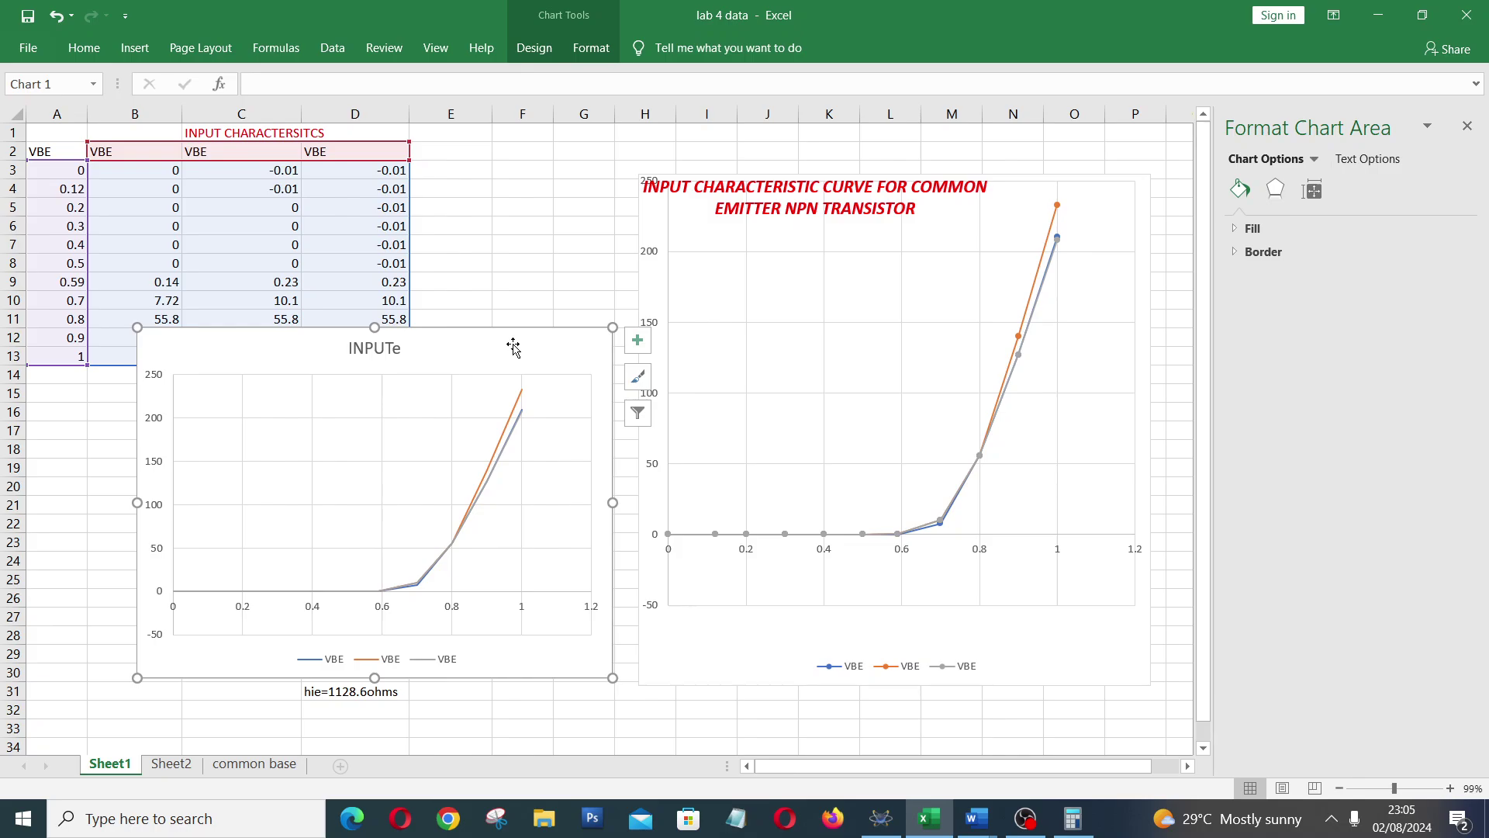
key(Delete)
click(930, 264)
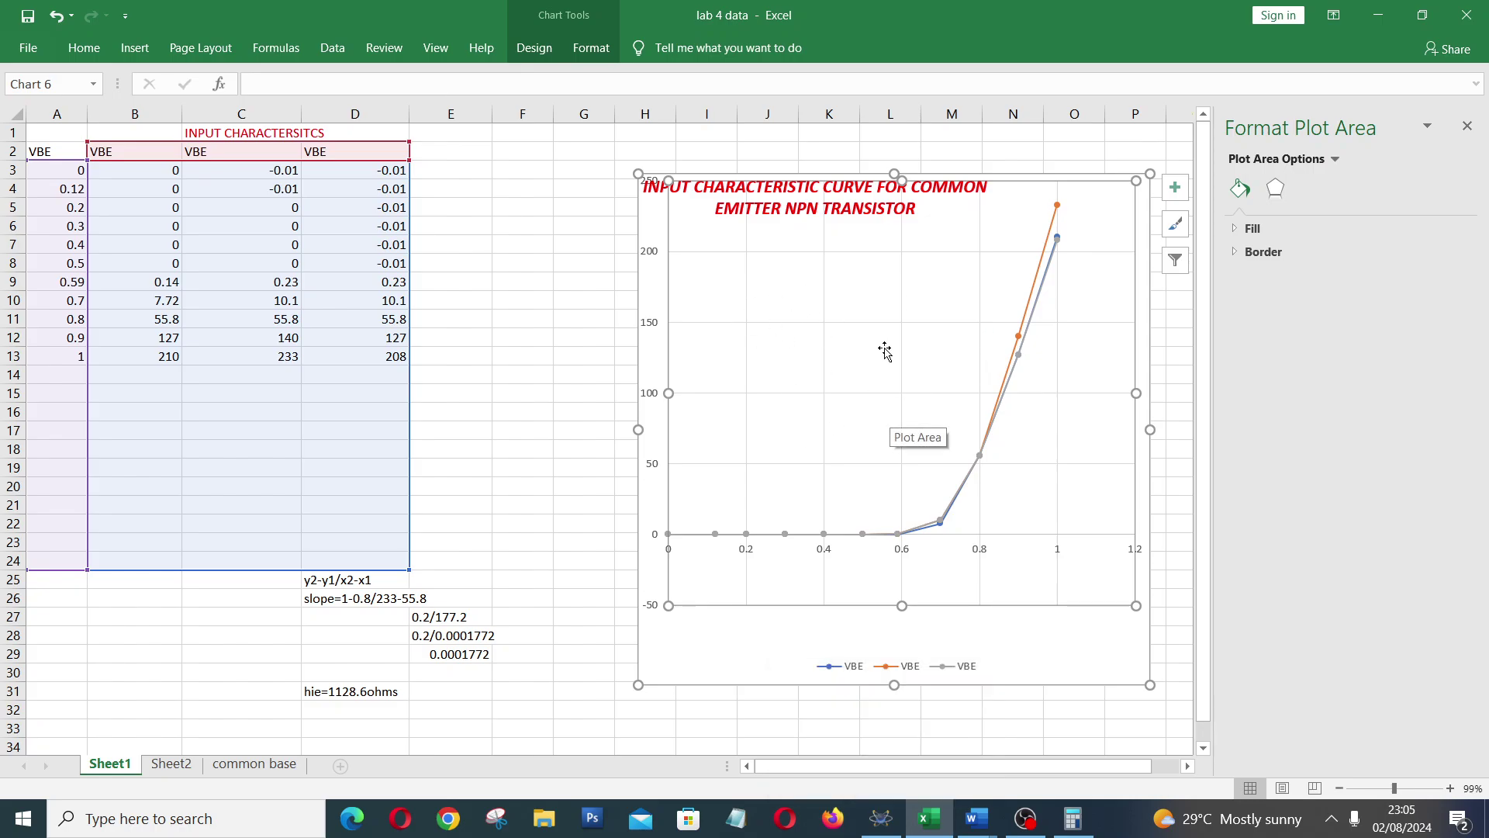
Step: Switch to the FEG 202 laboratory manual in Word and consult the Calculations from Graph section on page 5
click(976, 820)
click(960, 737)
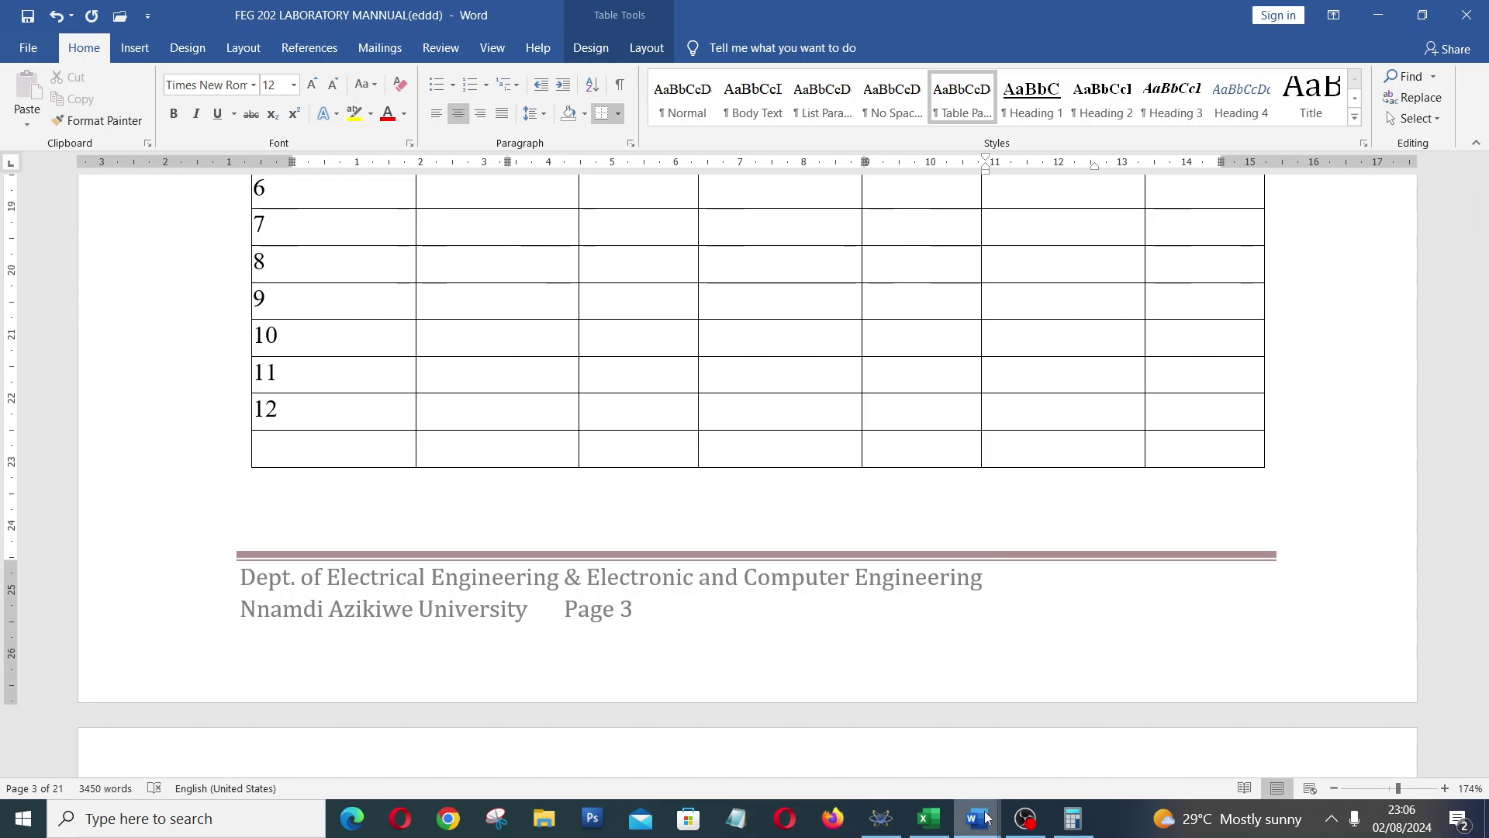
mouse_move(983, 821)
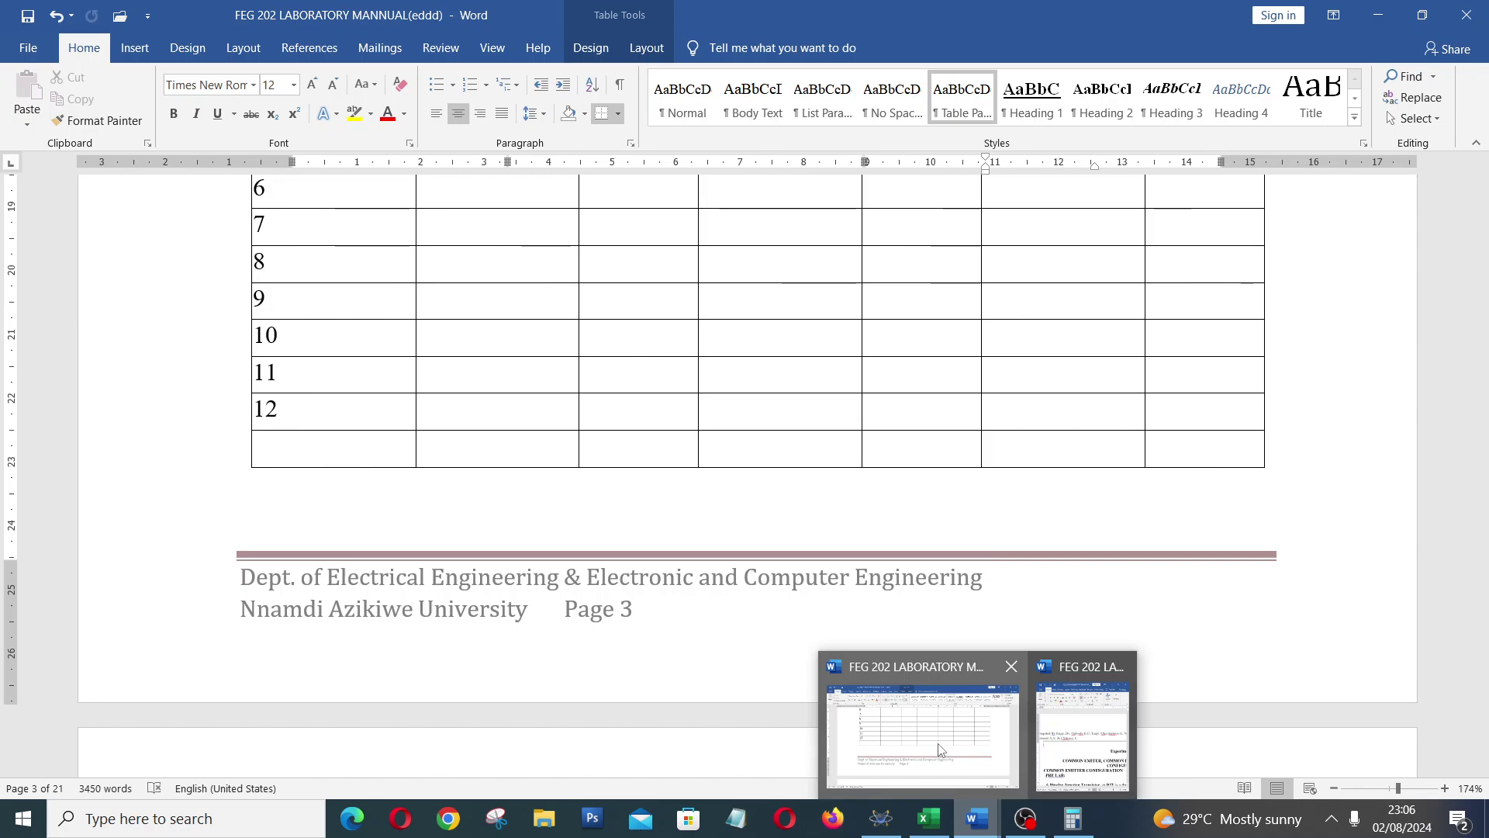
click(964, 747)
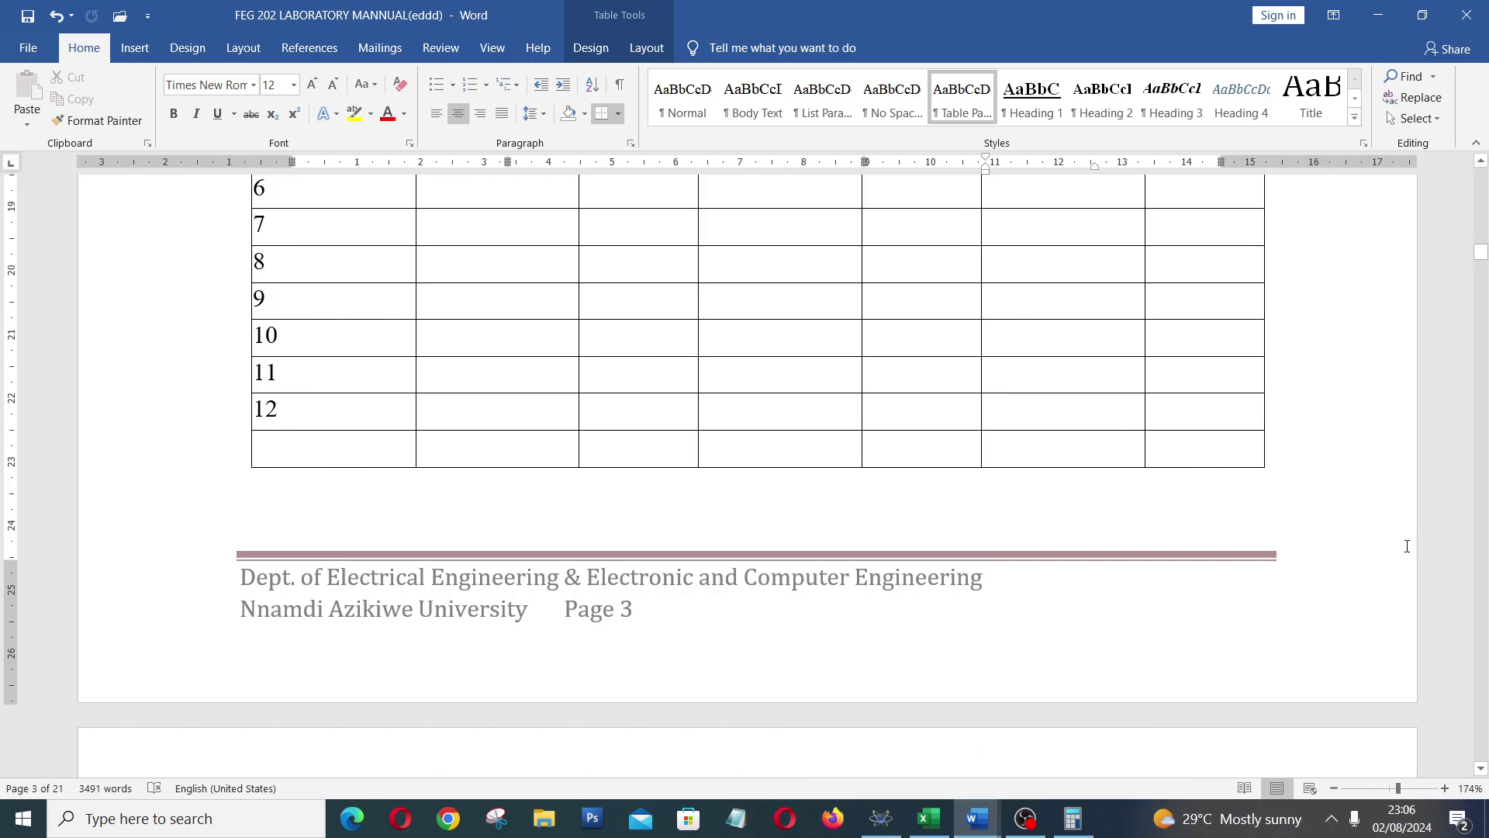
drag(1482, 253, 1483, 275)
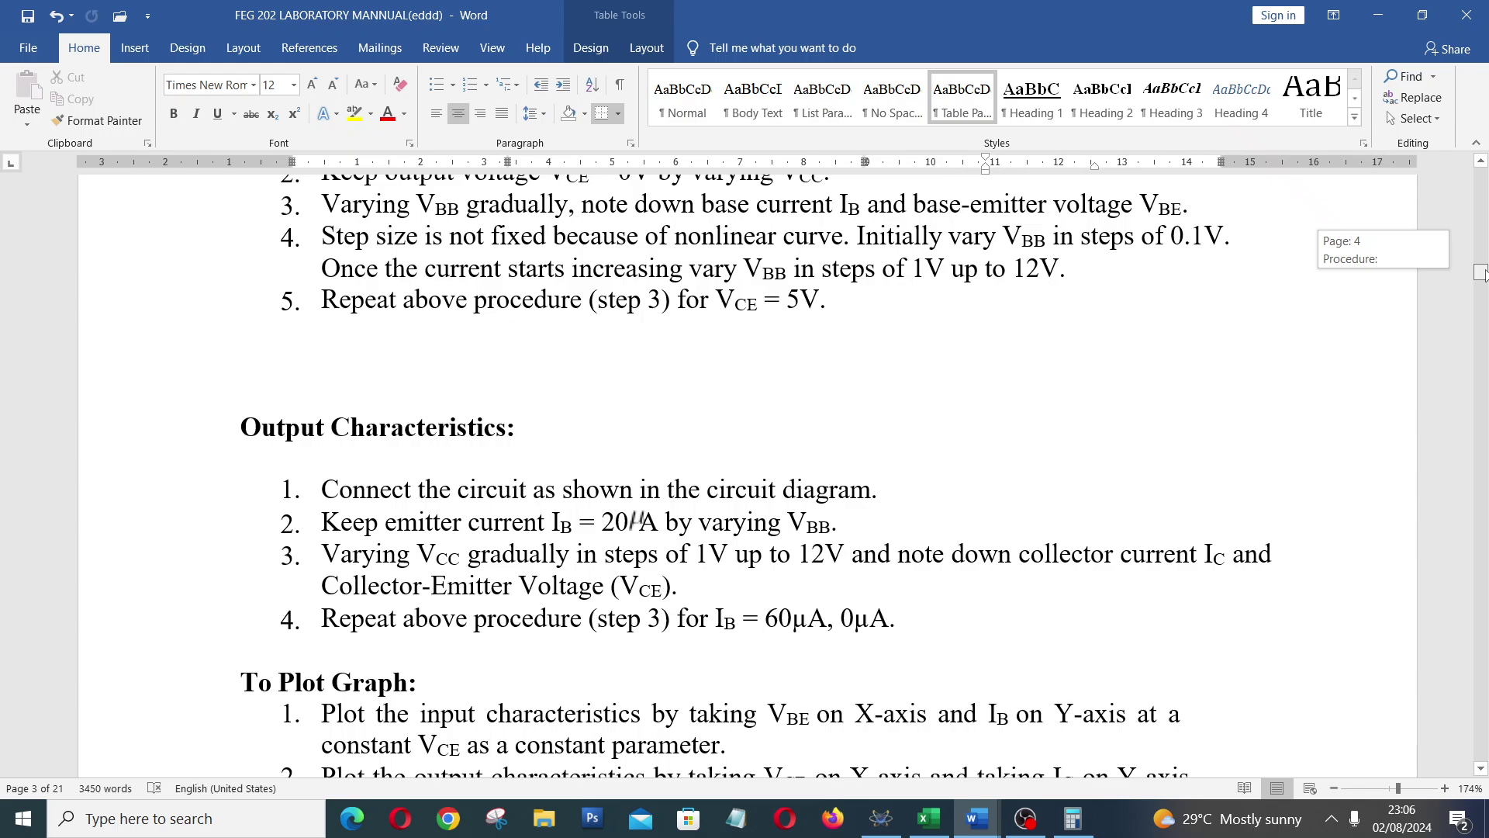
drag(1482, 273, 1482, 289)
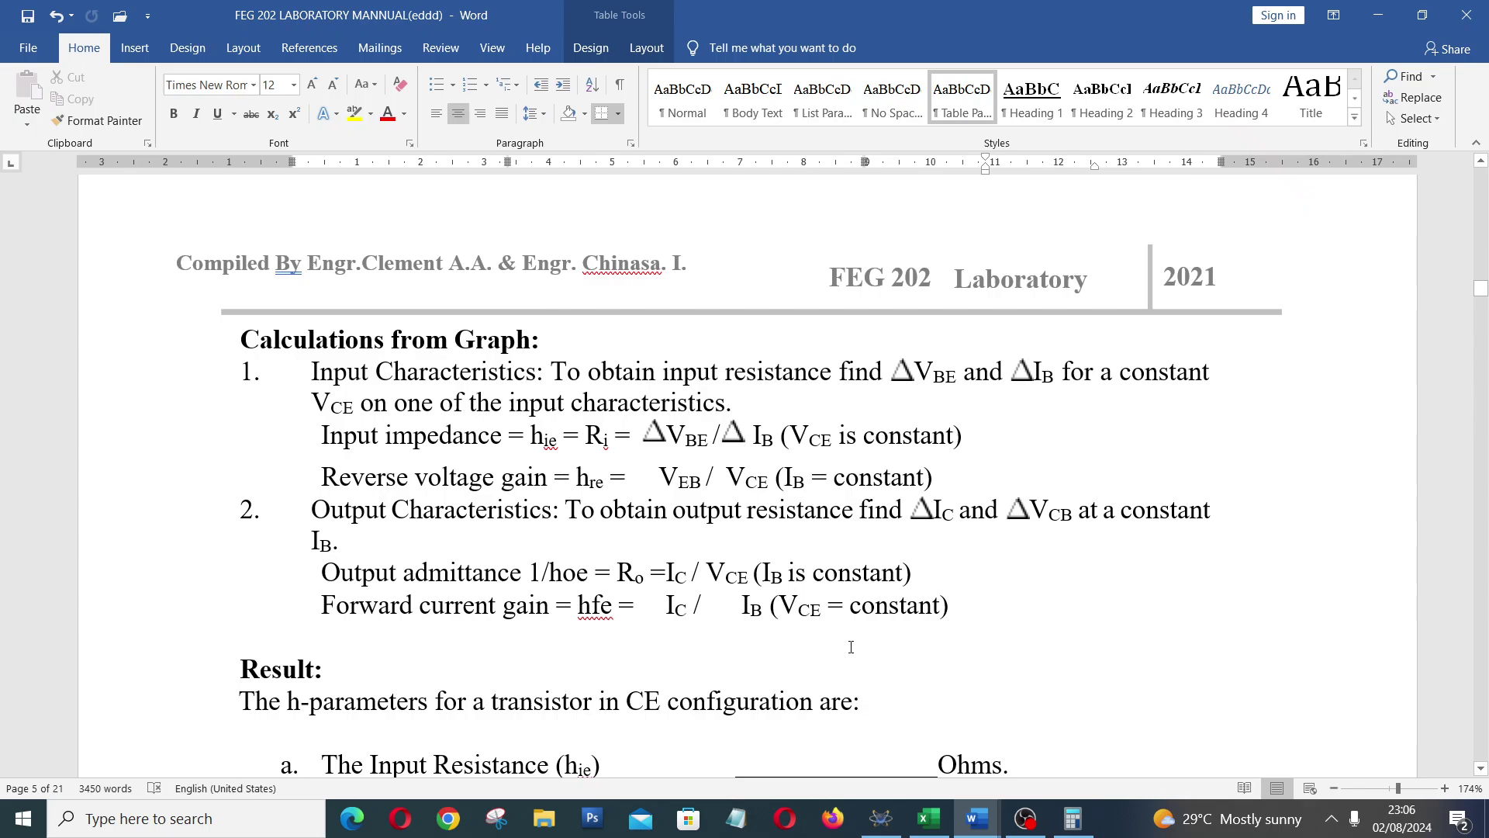
Step: Return to Excel and make the input characteristic chart taller, extending it down to about row 33
click(882, 818)
click(882, 819)
click(928, 818)
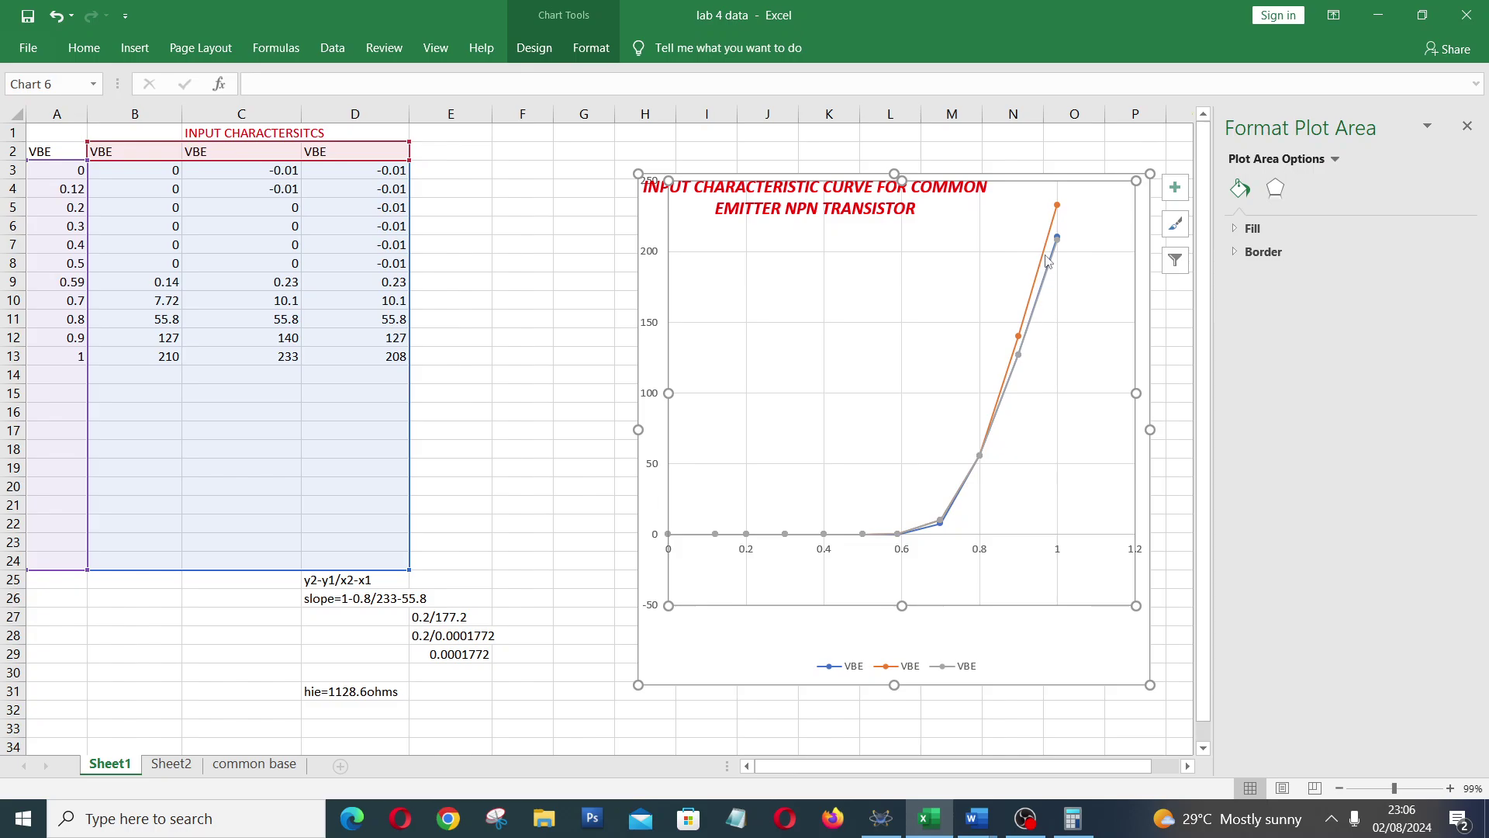
mouse_move(1048, 243)
click(853, 674)
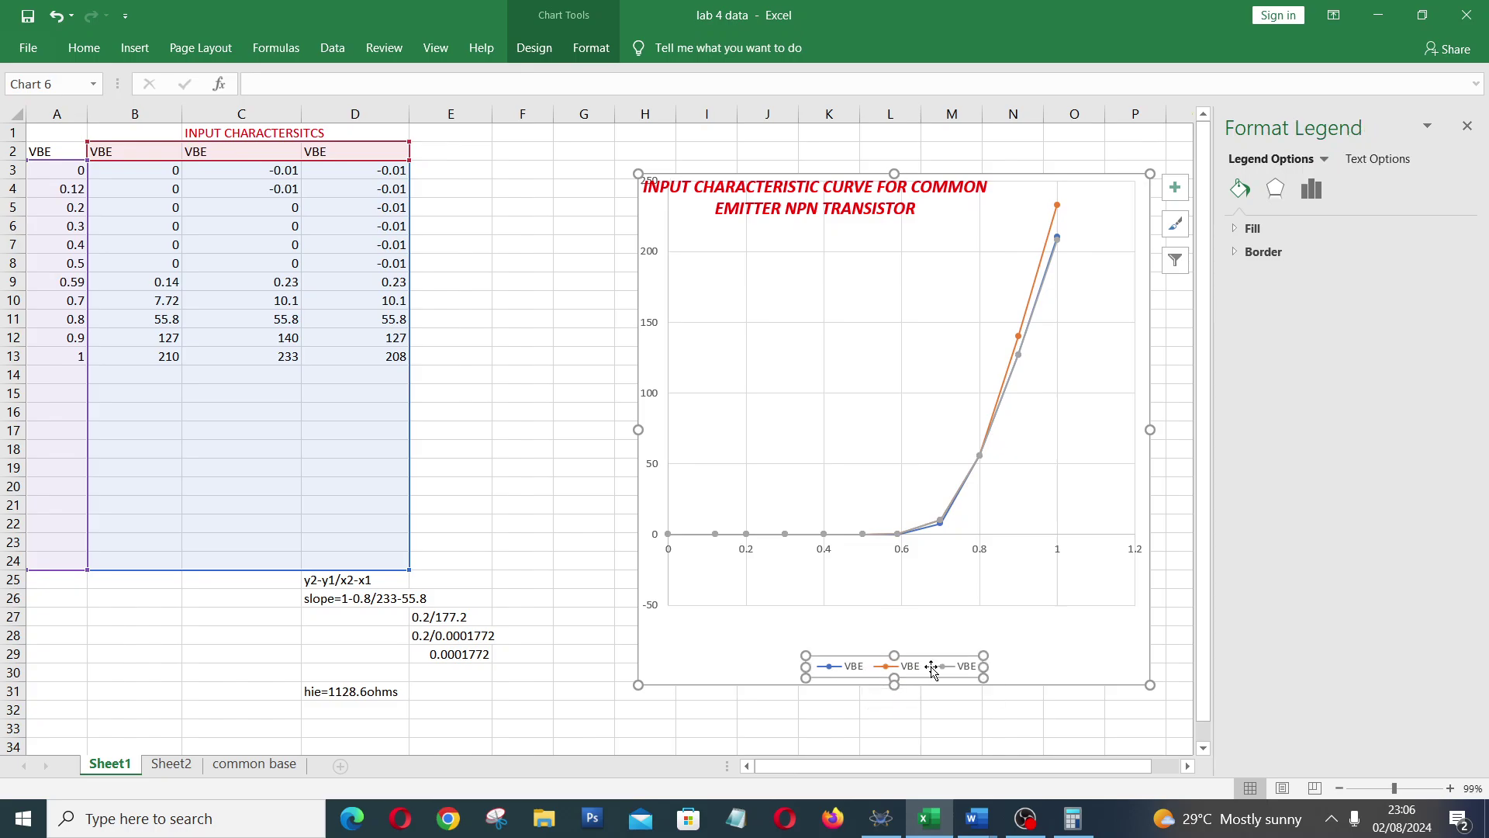
click(1150, 687)
drag(1149, 686, 1152, 732)
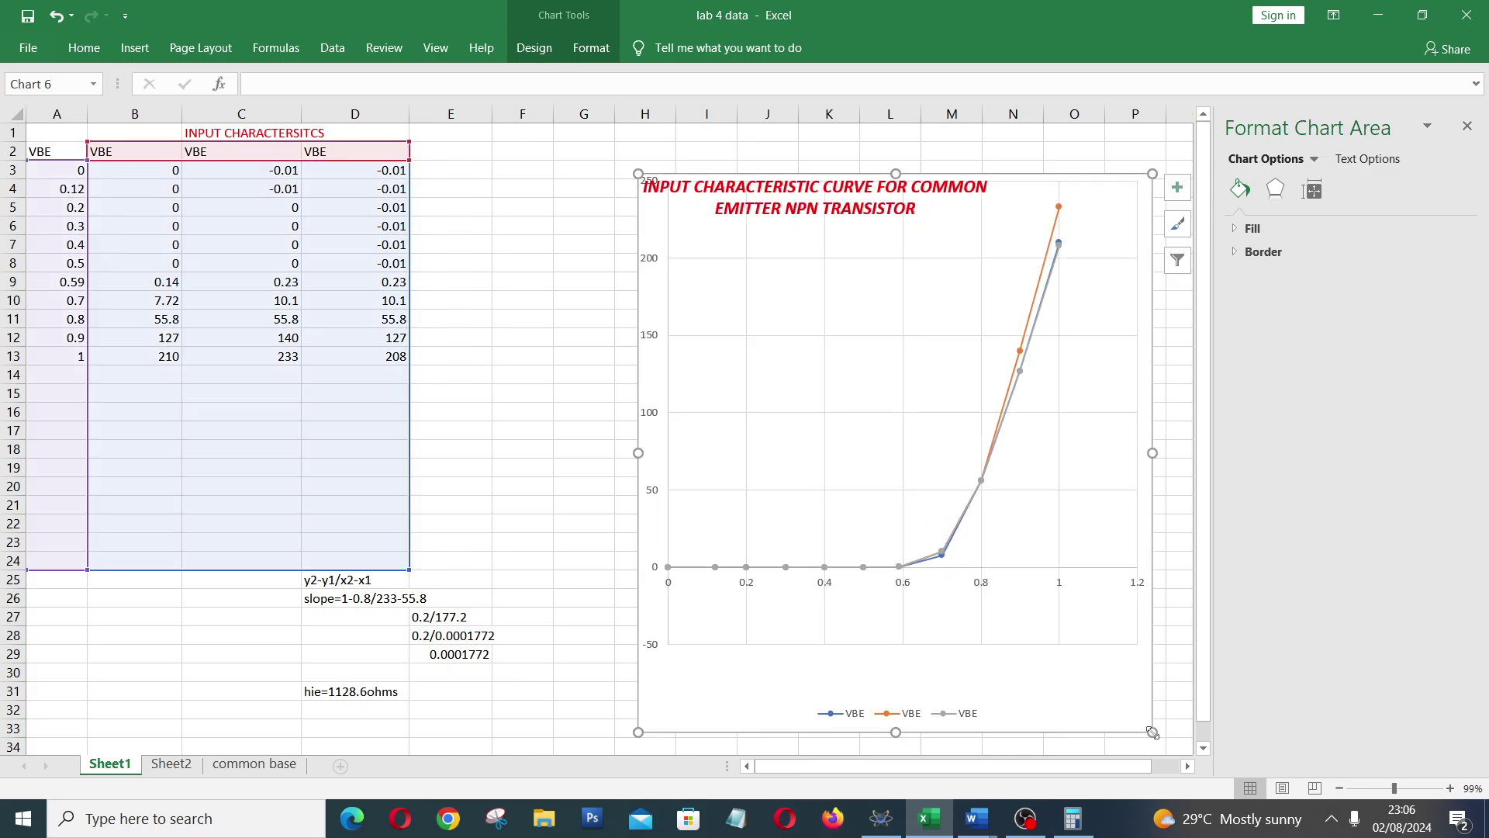
Step: Inspect the chart's data points at VBE 1, 0.9 and 0.8, and check the slope formula in D25
mouse_move(1061, 212)
mouse_move(1022, 358)
mouse_move(984, 481)
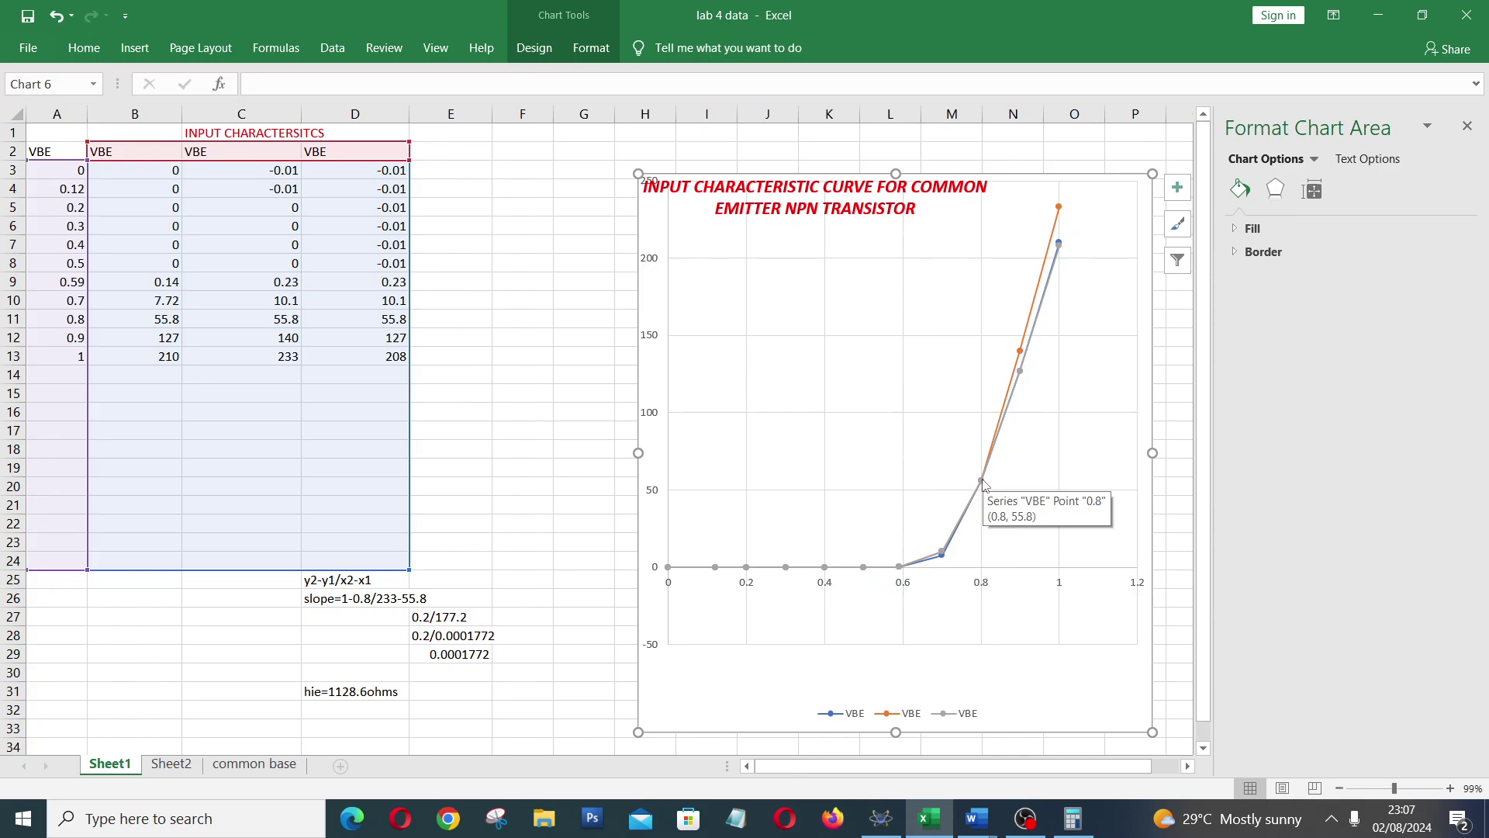
click(328, 582)
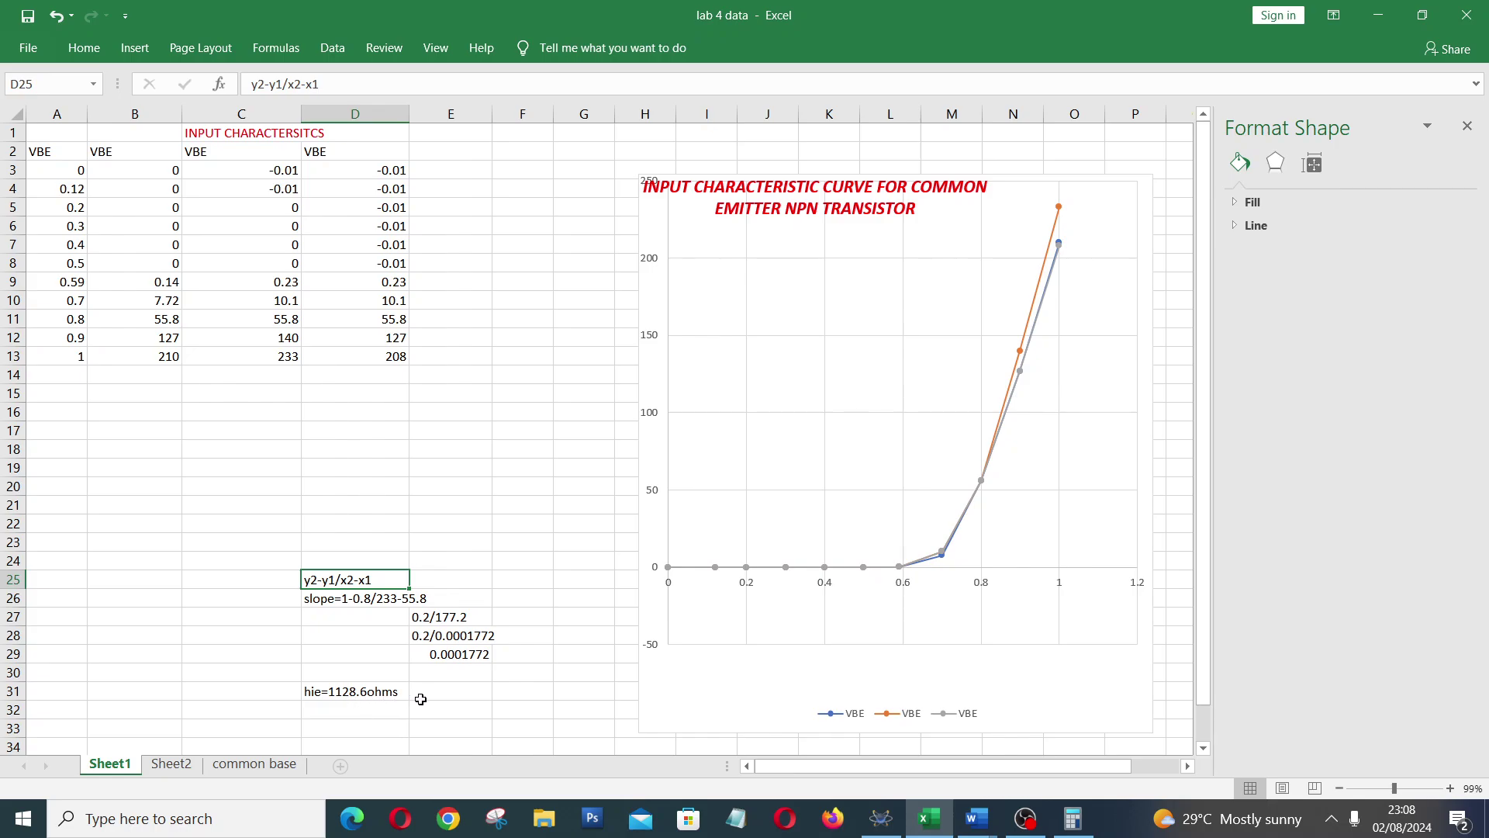
Step: Open a blank Notepad window, move it clear of the chart and return to Excel
click(738, 817)
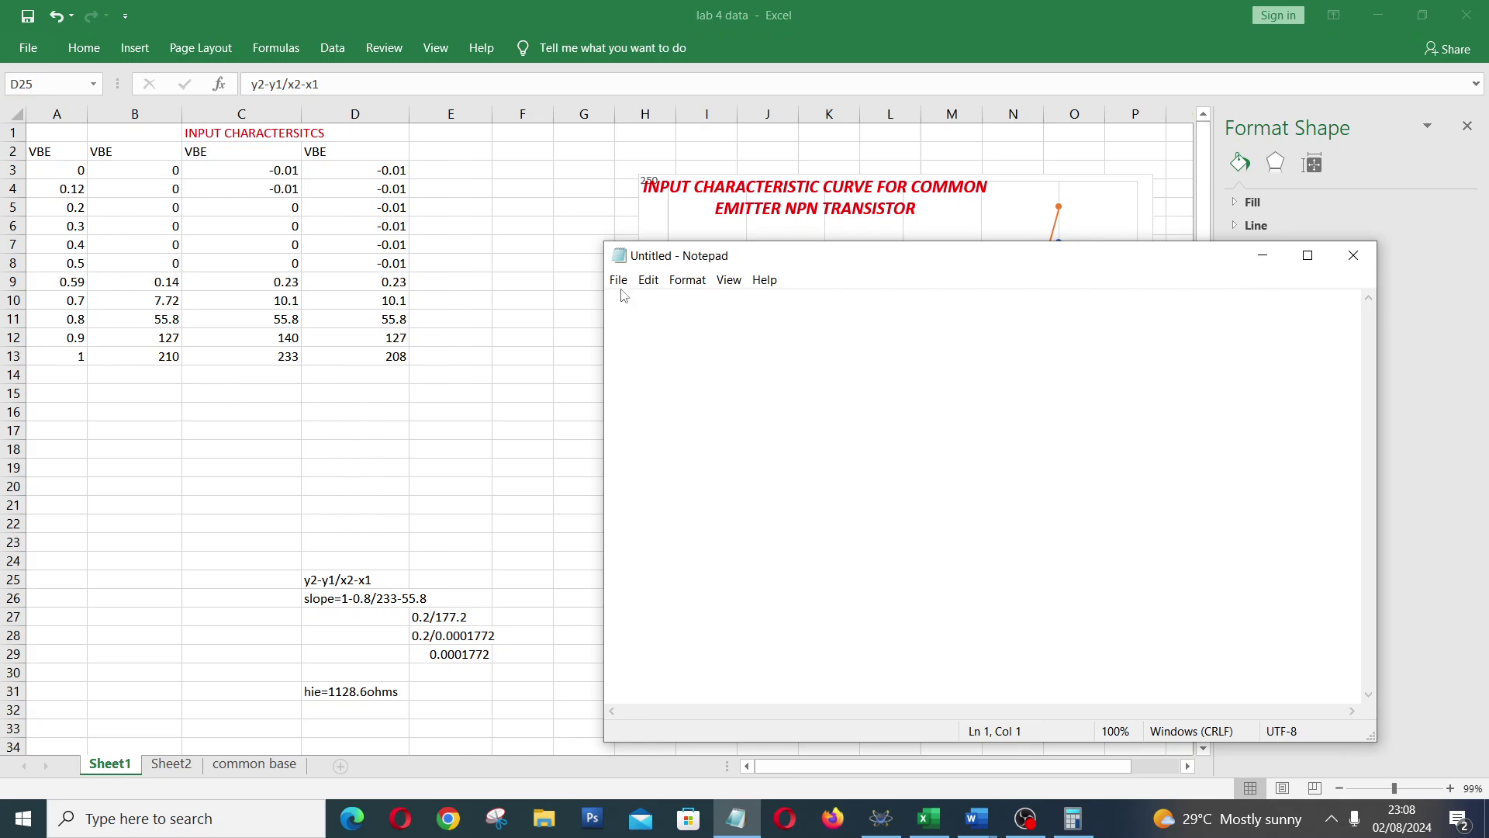
drag(802, 258, 1265, 800)
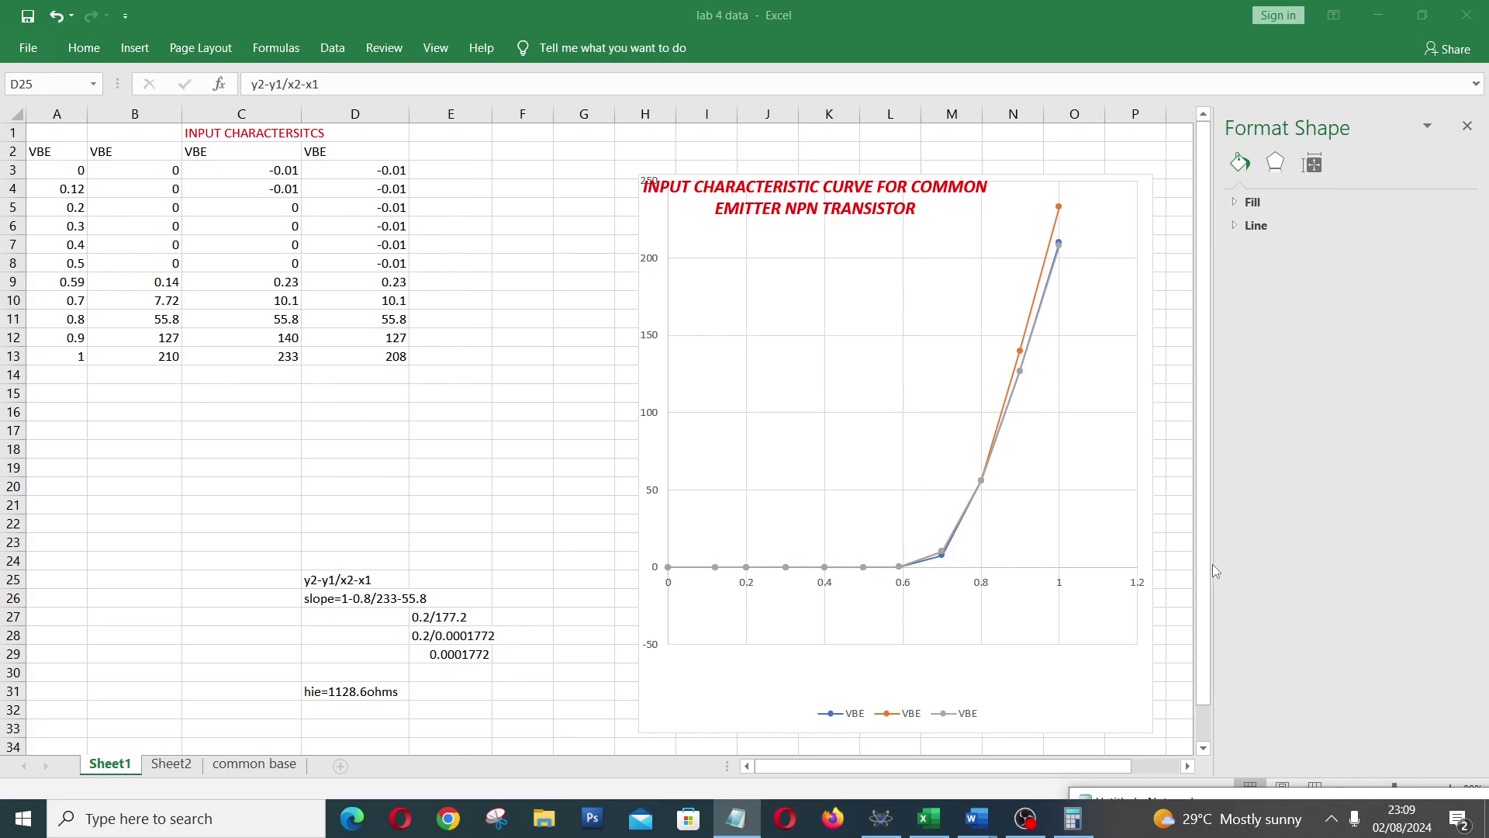
click(1205, 598)
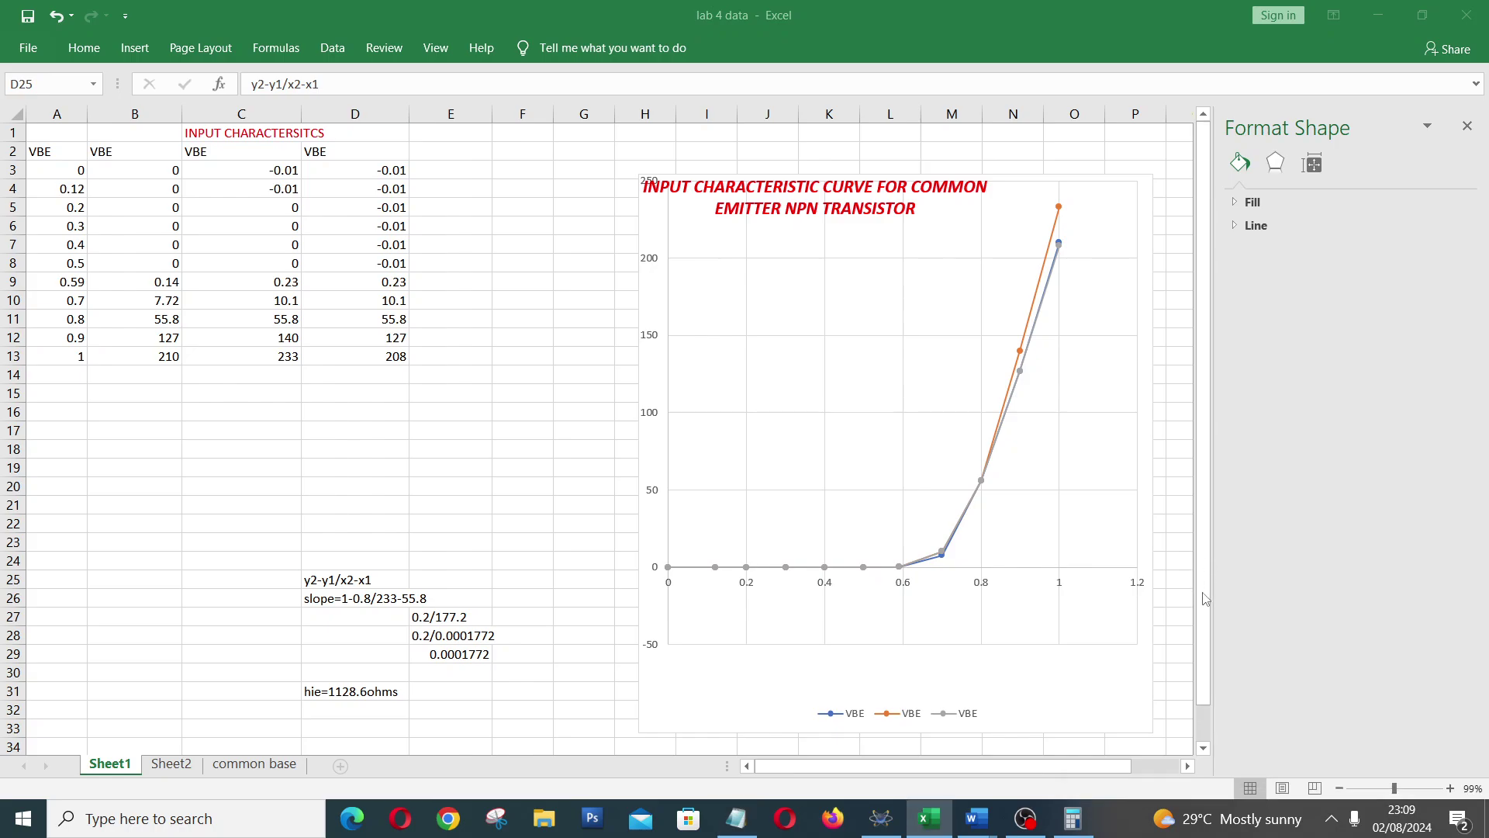
Step: Look over the slope and hie working below the table and go back to the laboratory manual in Word
drag(1204, 599, 1212, 649)
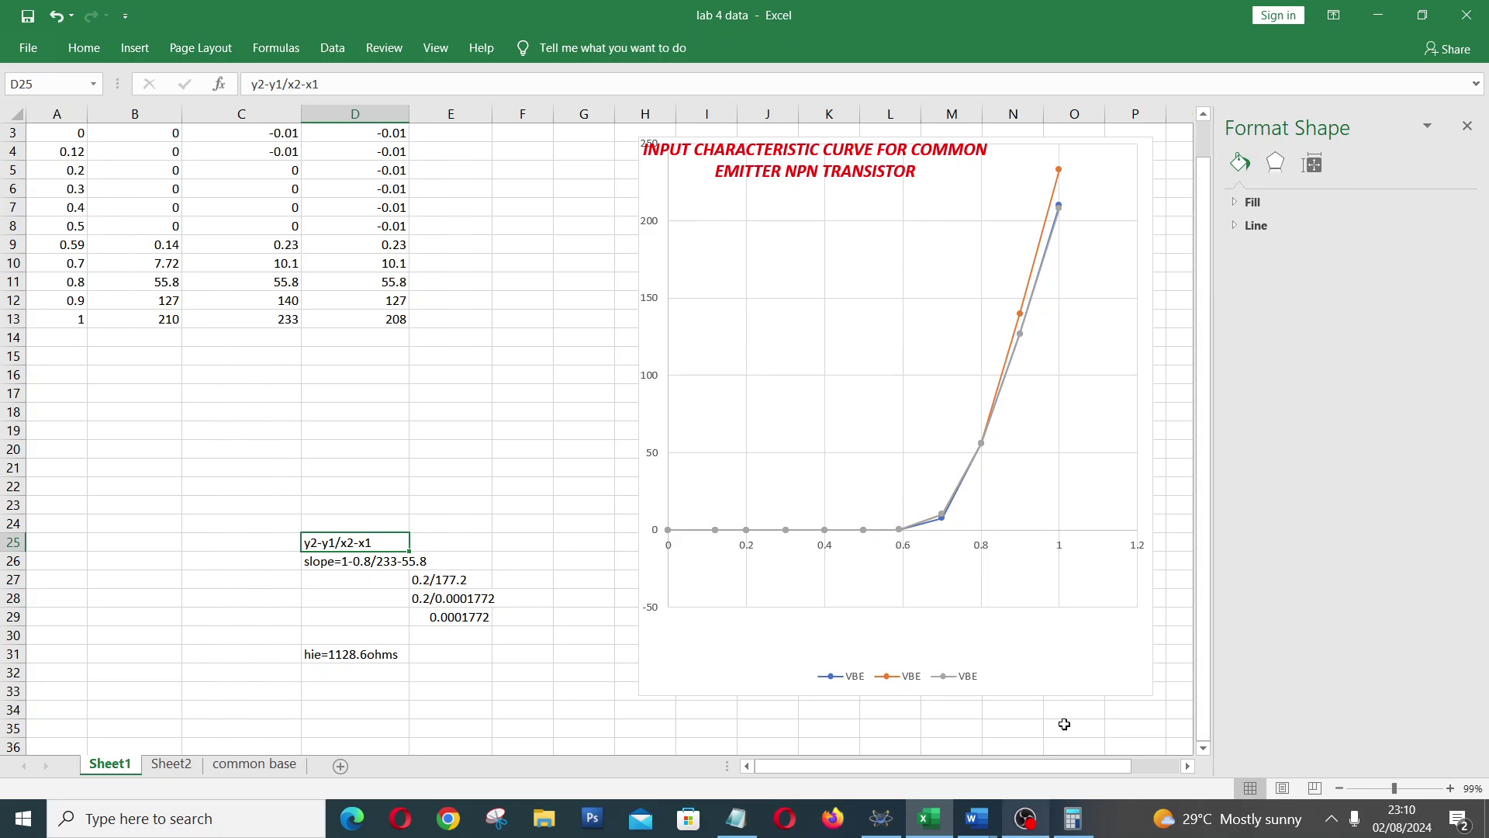
click(998, 820)
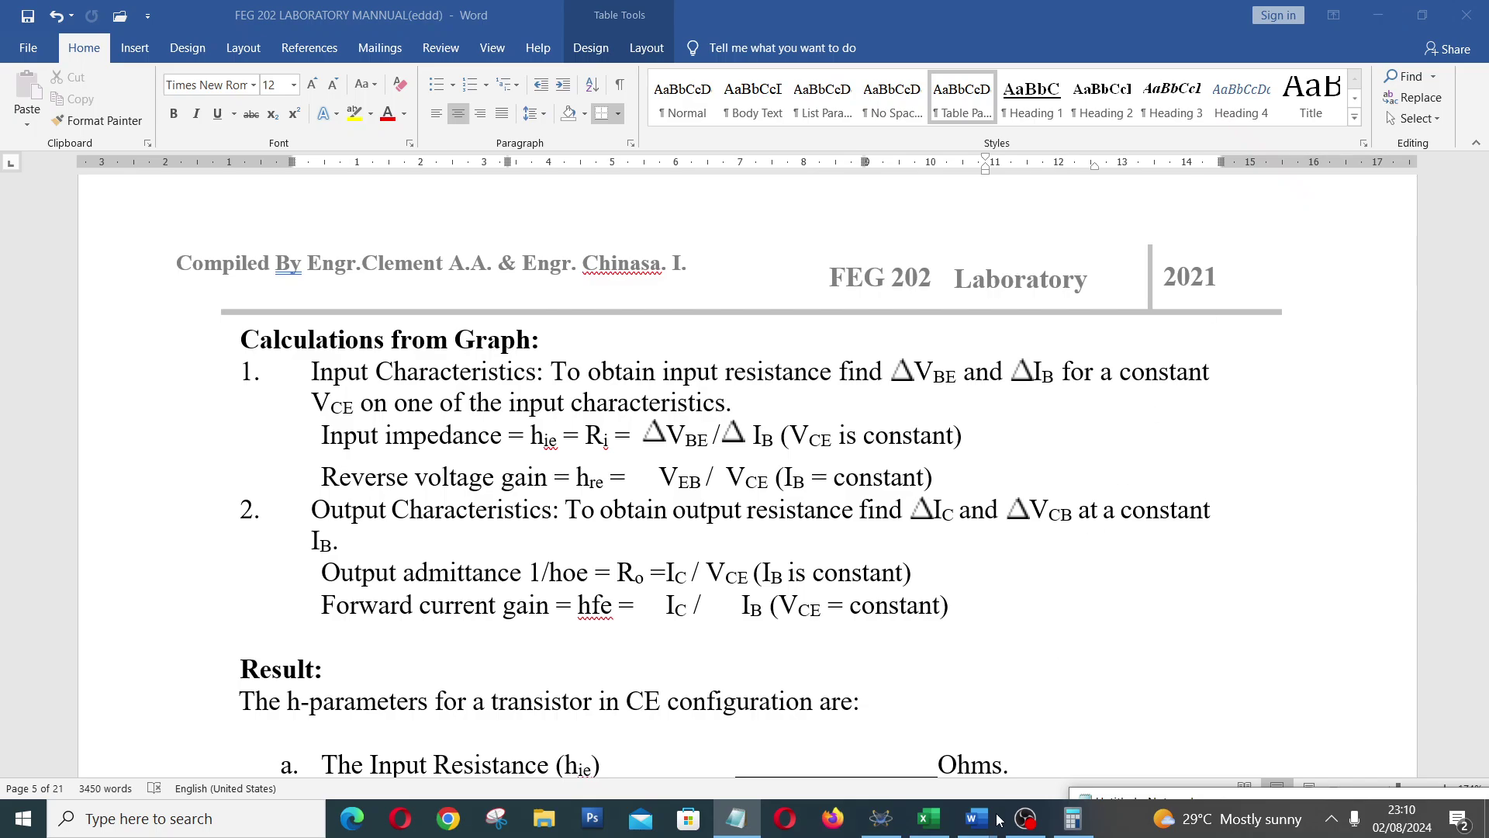